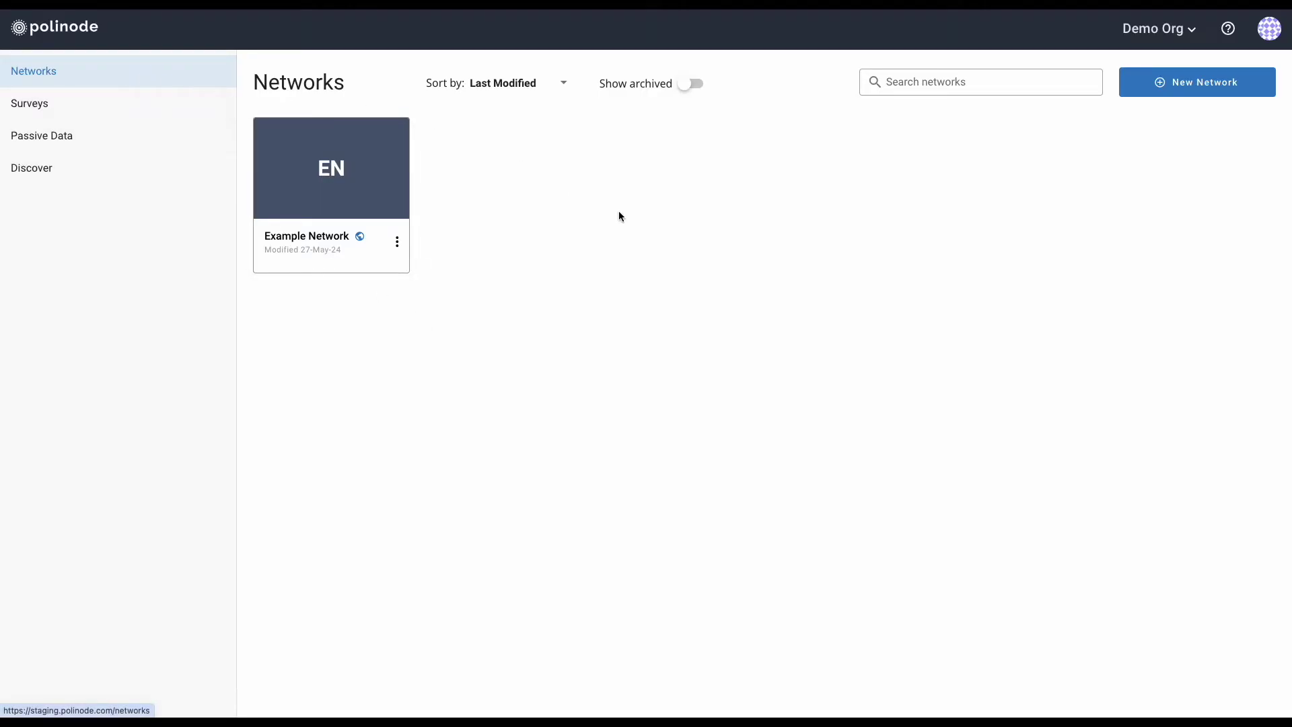
- Glance at the Example Network's options menu without choosing anything, then start a New Network
mouse_move(349, 192)
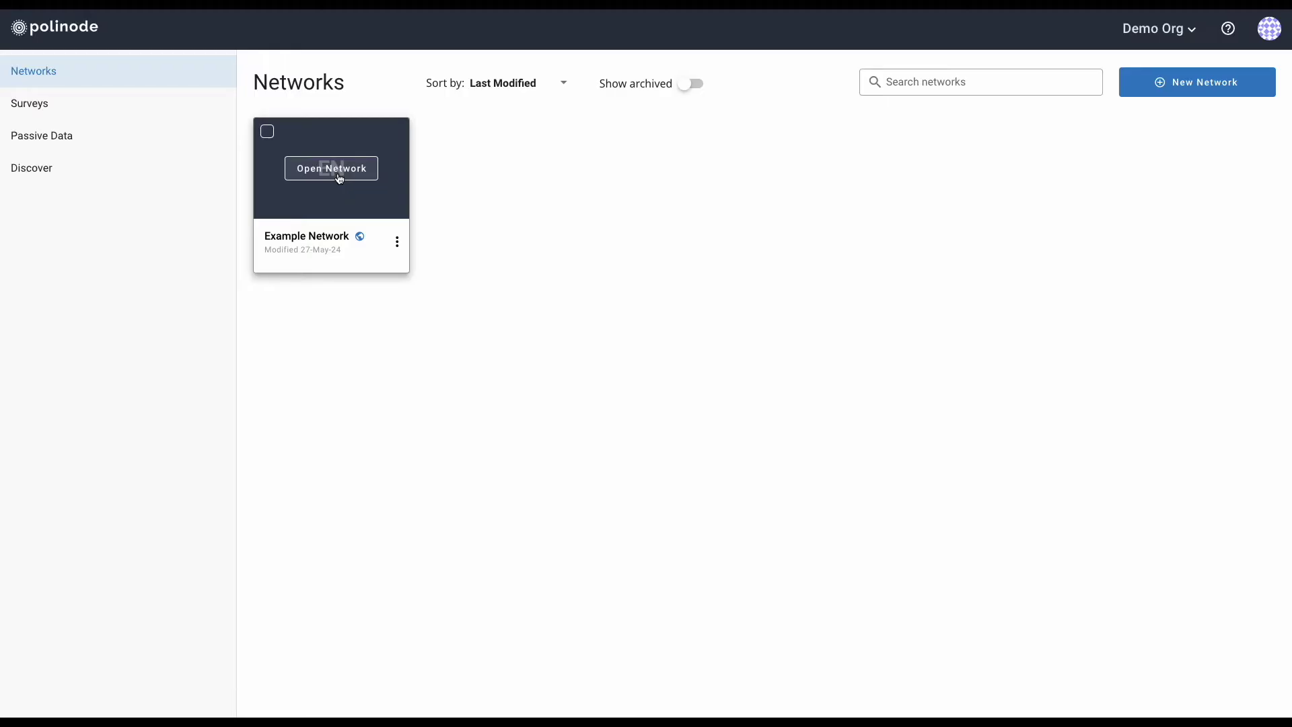
left_click(394, 244)
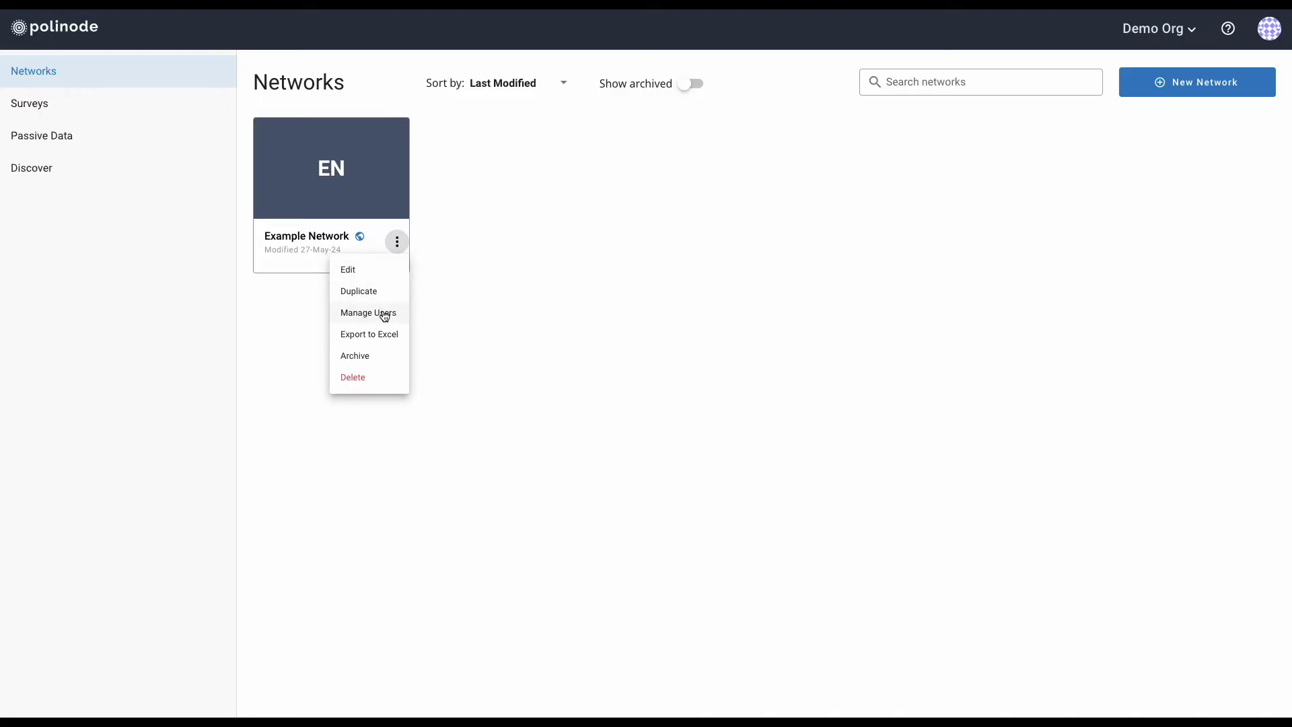
left_click(486, 292)
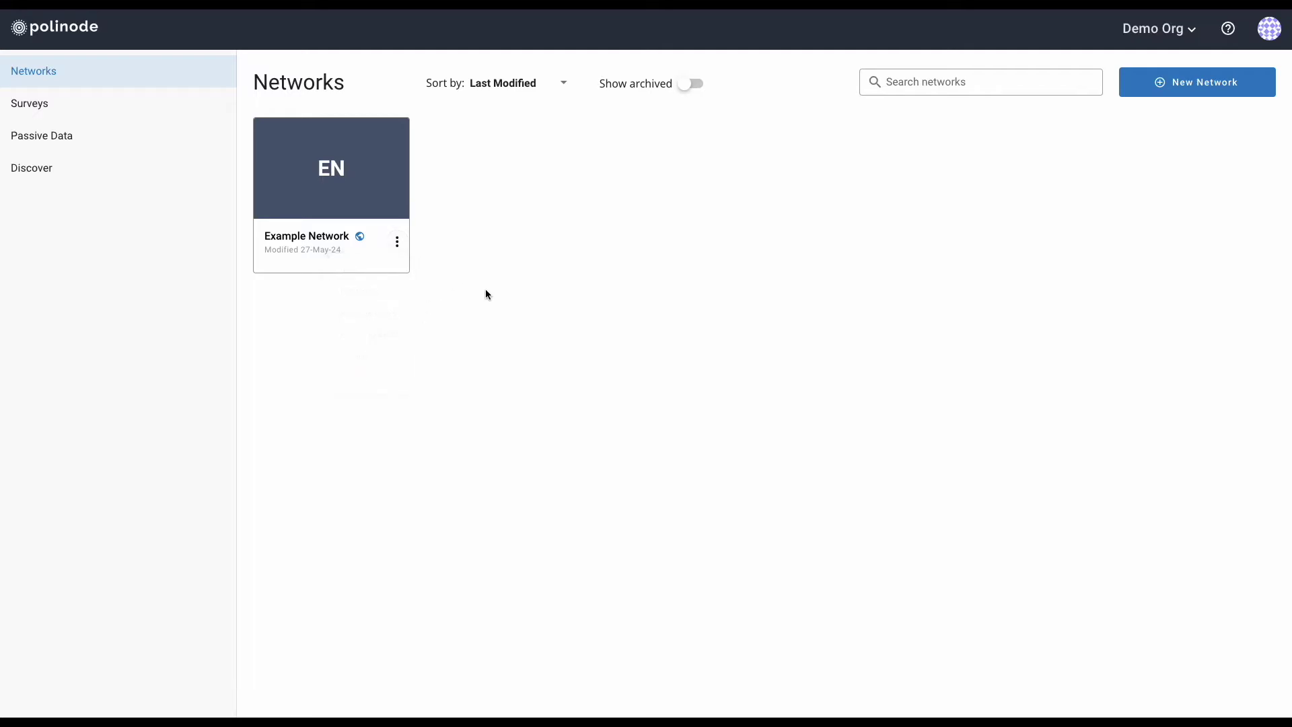
left_click(1187, 91)
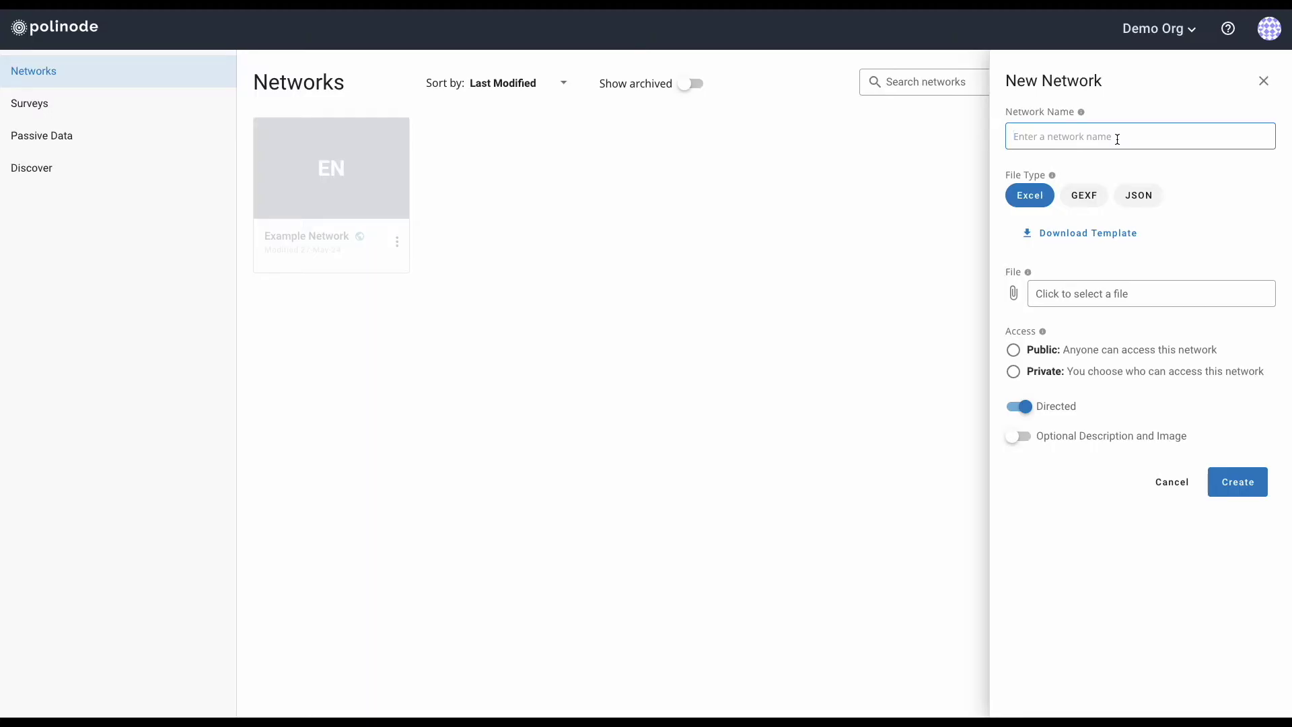
- Name the new network 'Quick Start Network'
type("Quick Start Network")
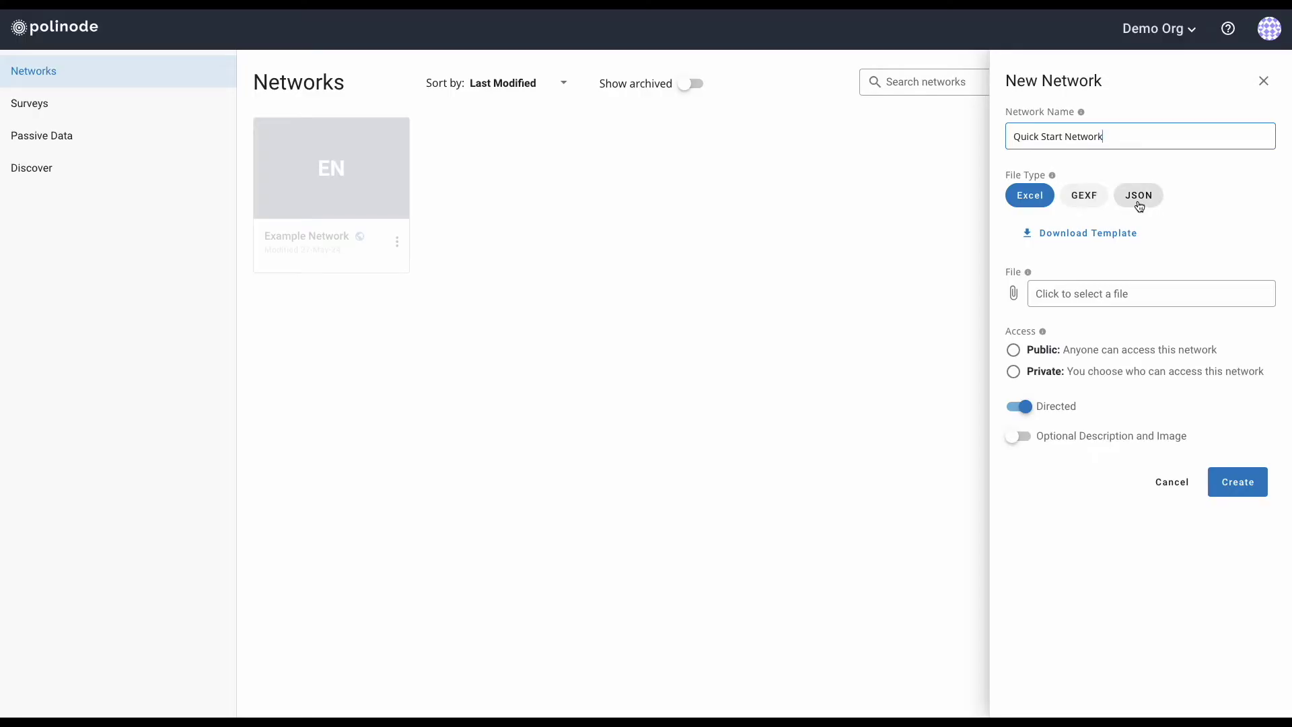
- Attach Example Passive Data Network.xlsx from Template Networks as the network's file
left_click(1015, 295)
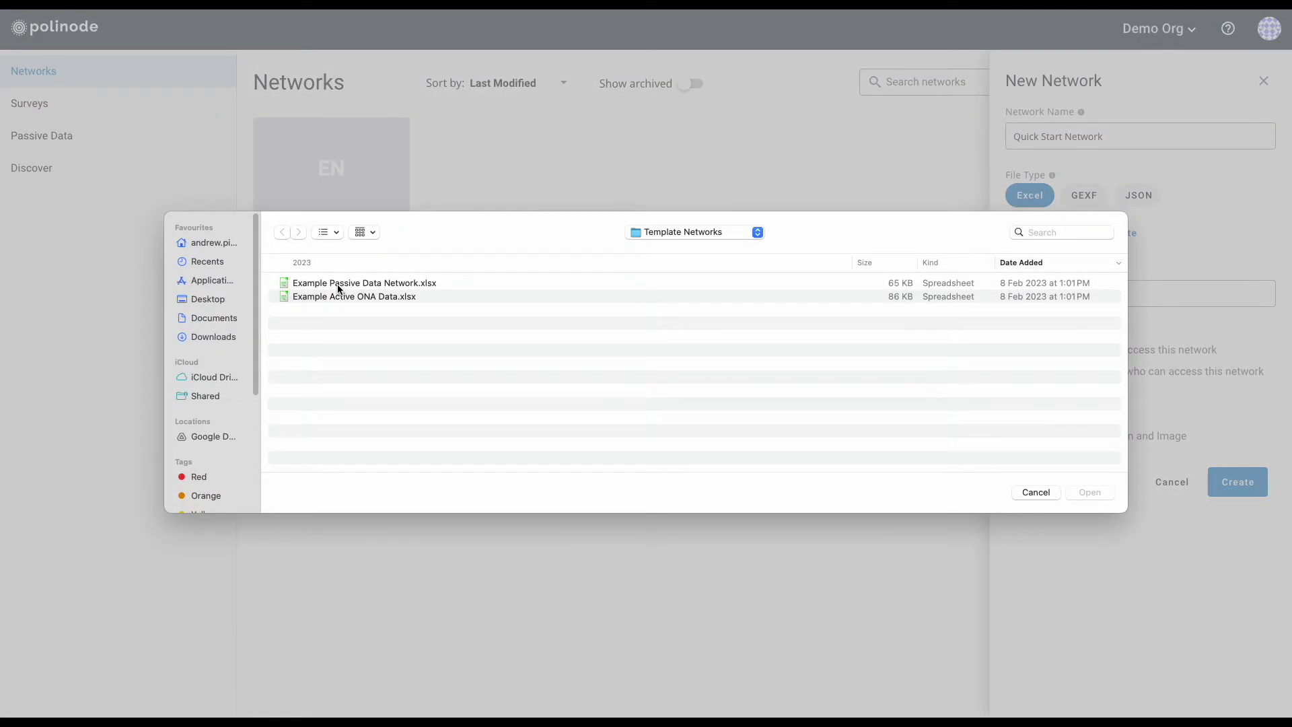
left_click(338, 284)
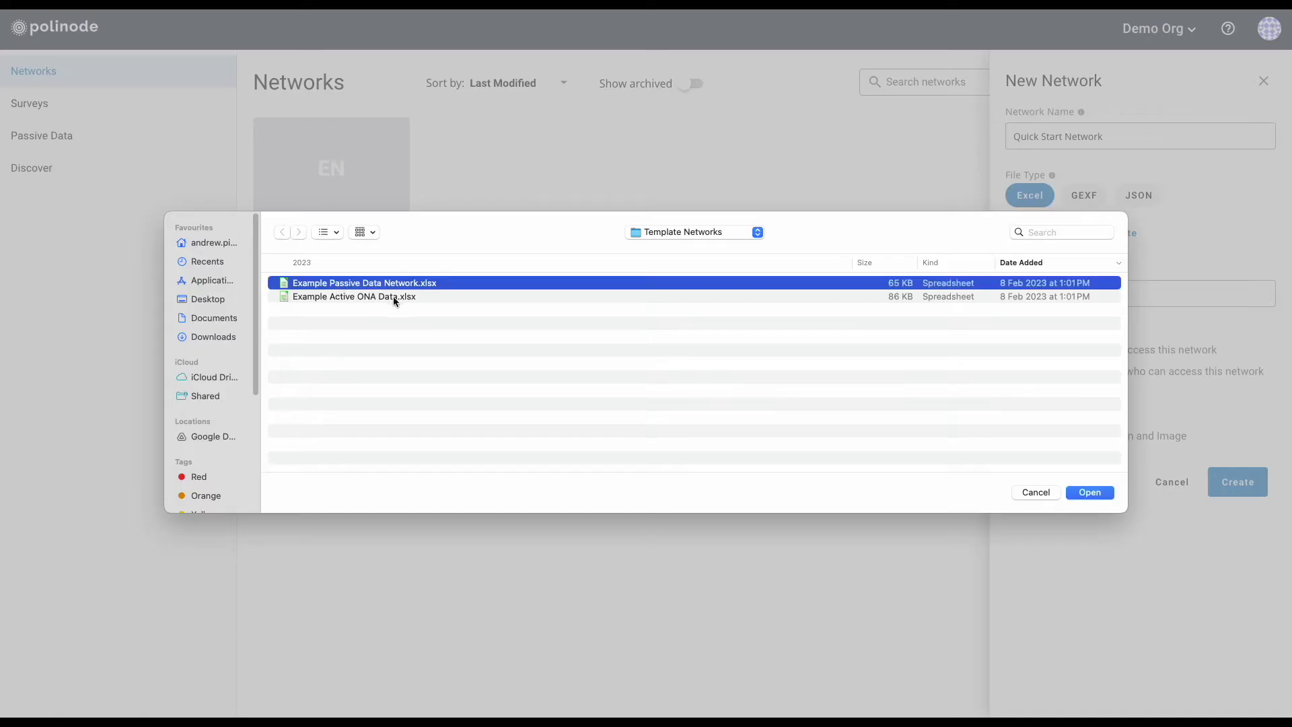
left_click(1090, 493)
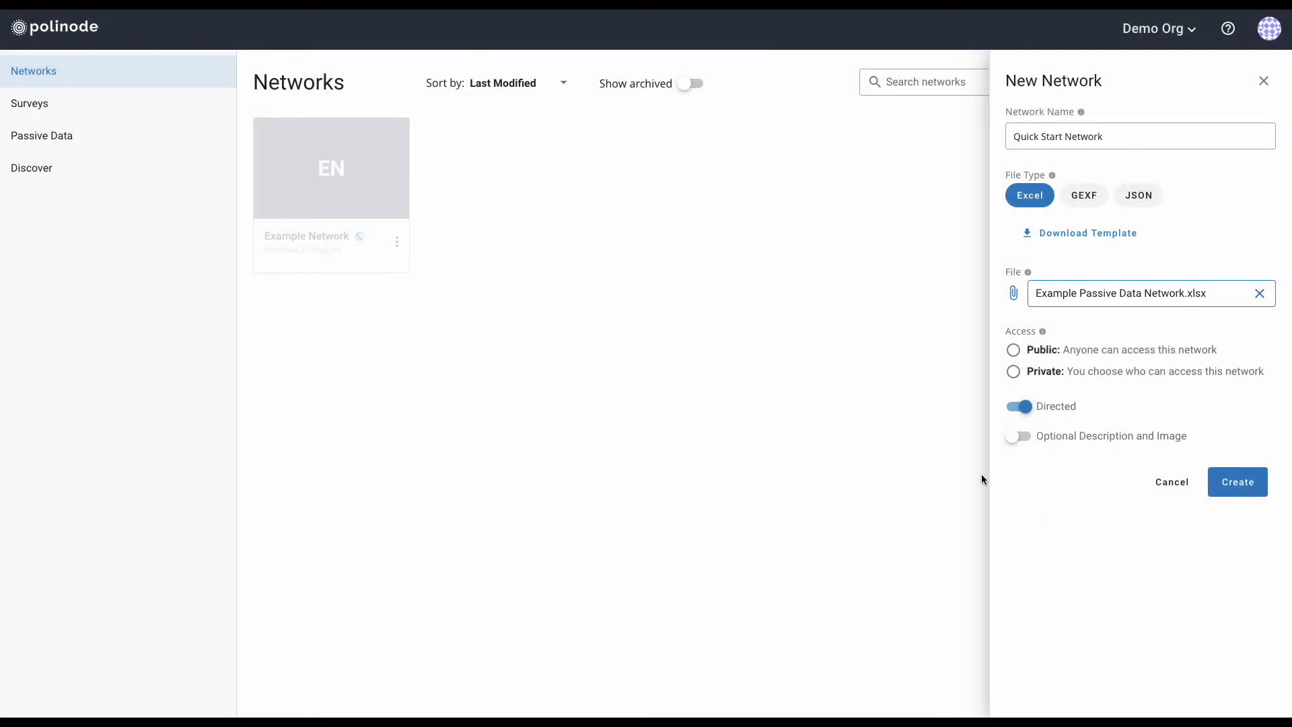
mouse_move(2, 356)
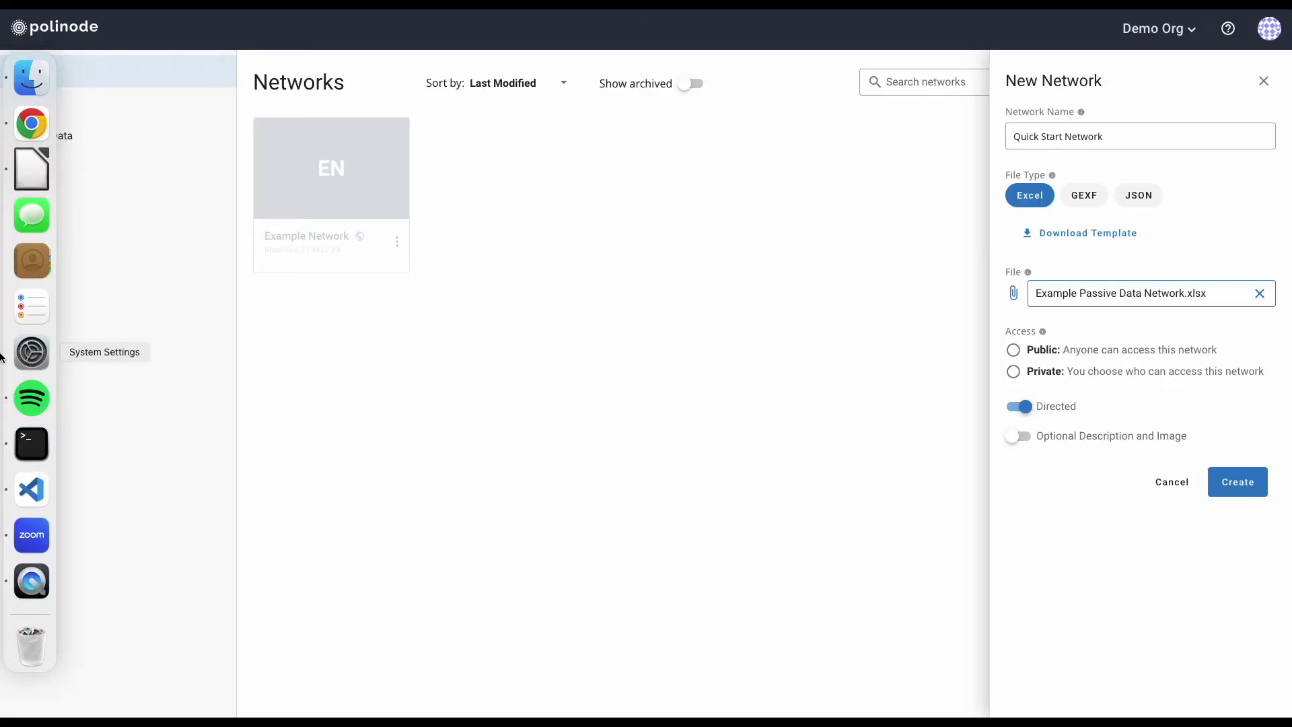
- Switch to LibreOffice Calc and review the node names in the Nodes sheet's Name column
left_click(30, 172)
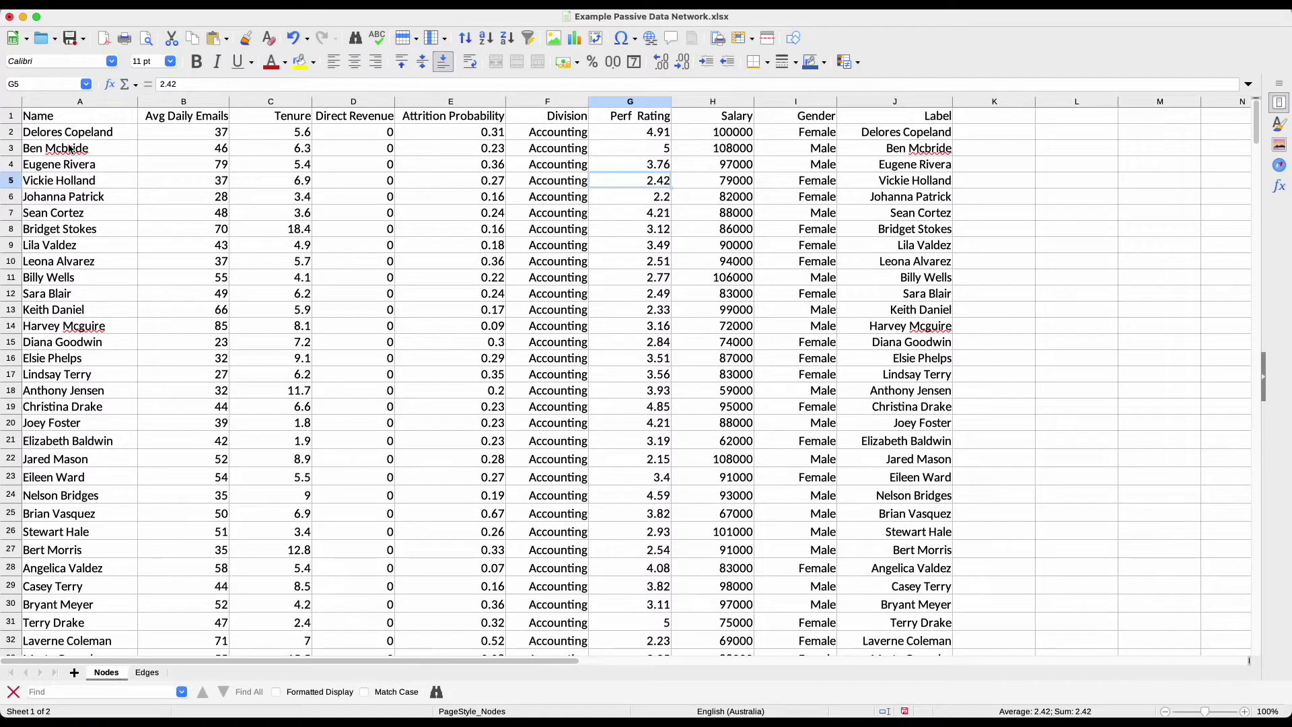
left_click(74, 102)
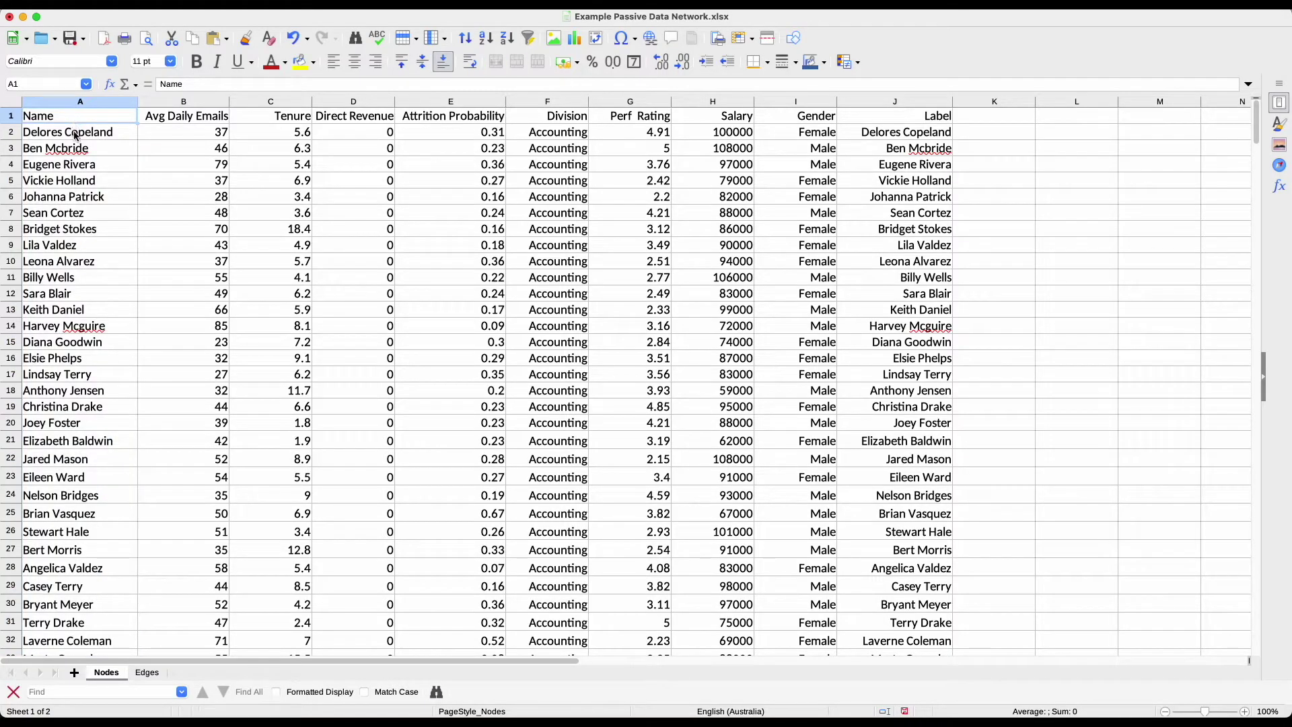
left_click(74, 135)
left_click(74, 150)
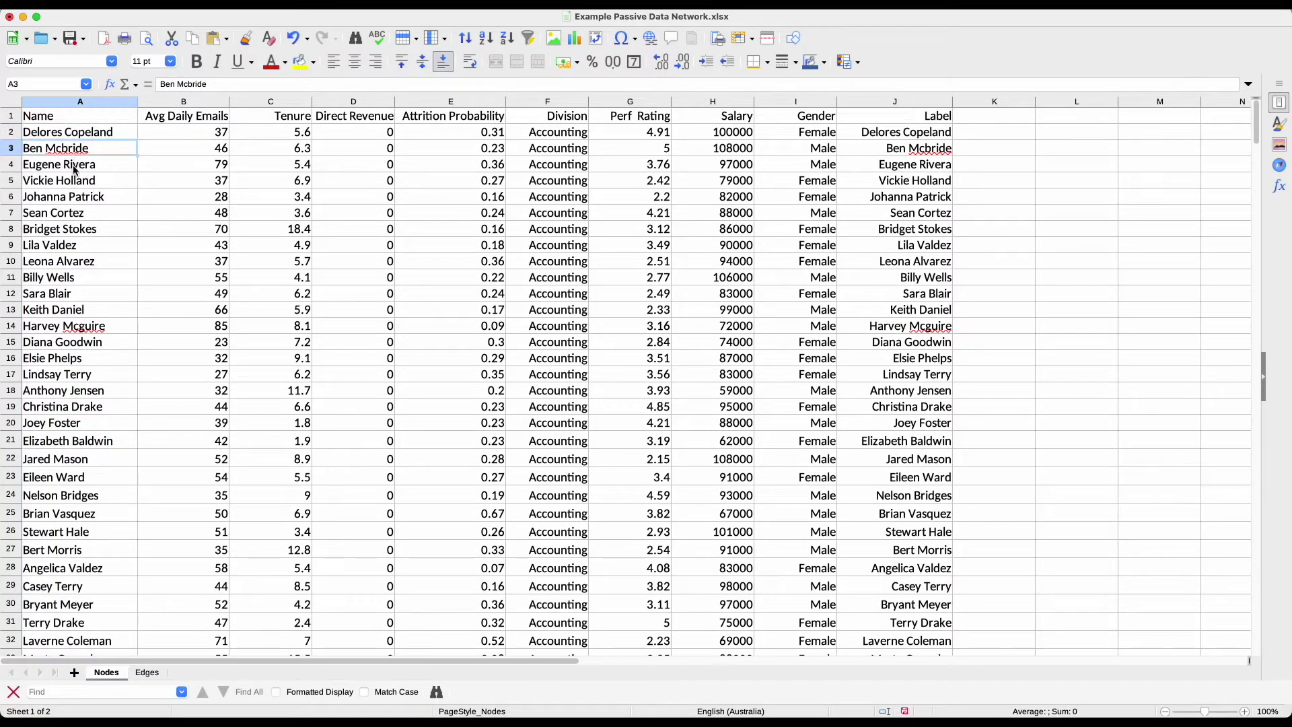
left_click(74, 164)
left_click(76, 181)
left_click(75, 134)
left_click(70, 118)
left_click(70, 132)
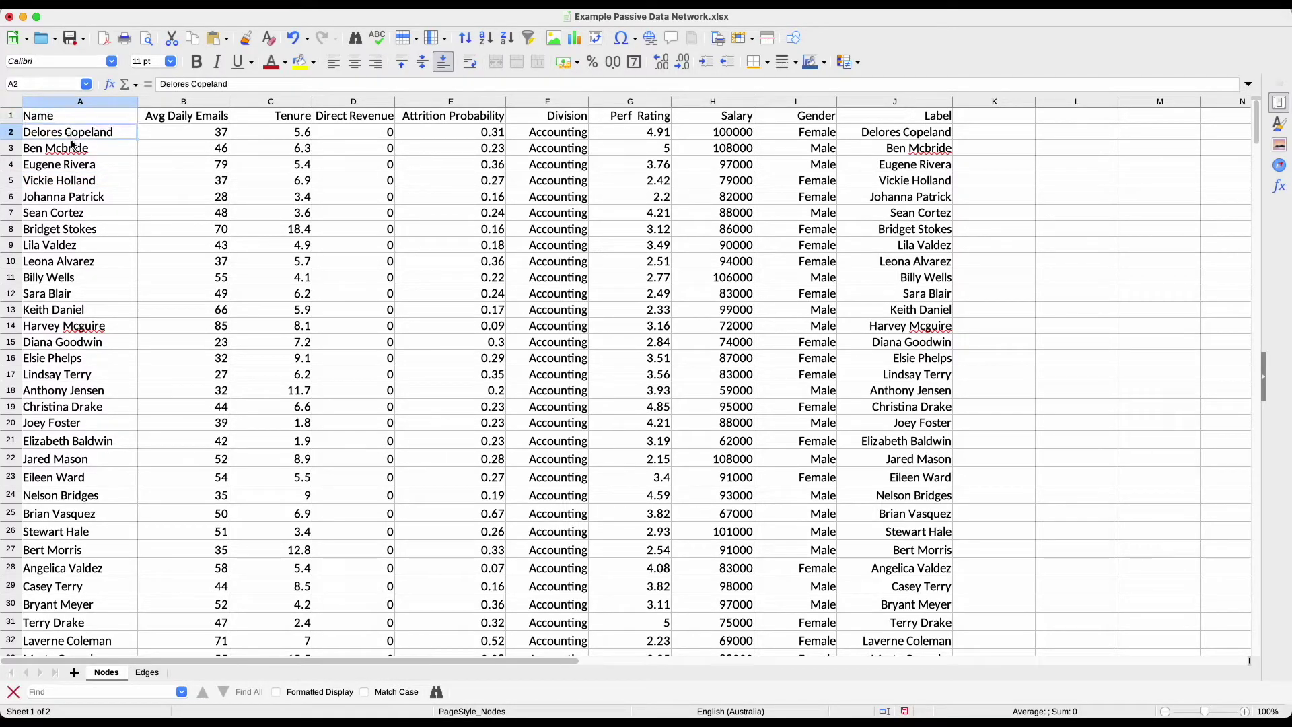
left_click(74, 149)
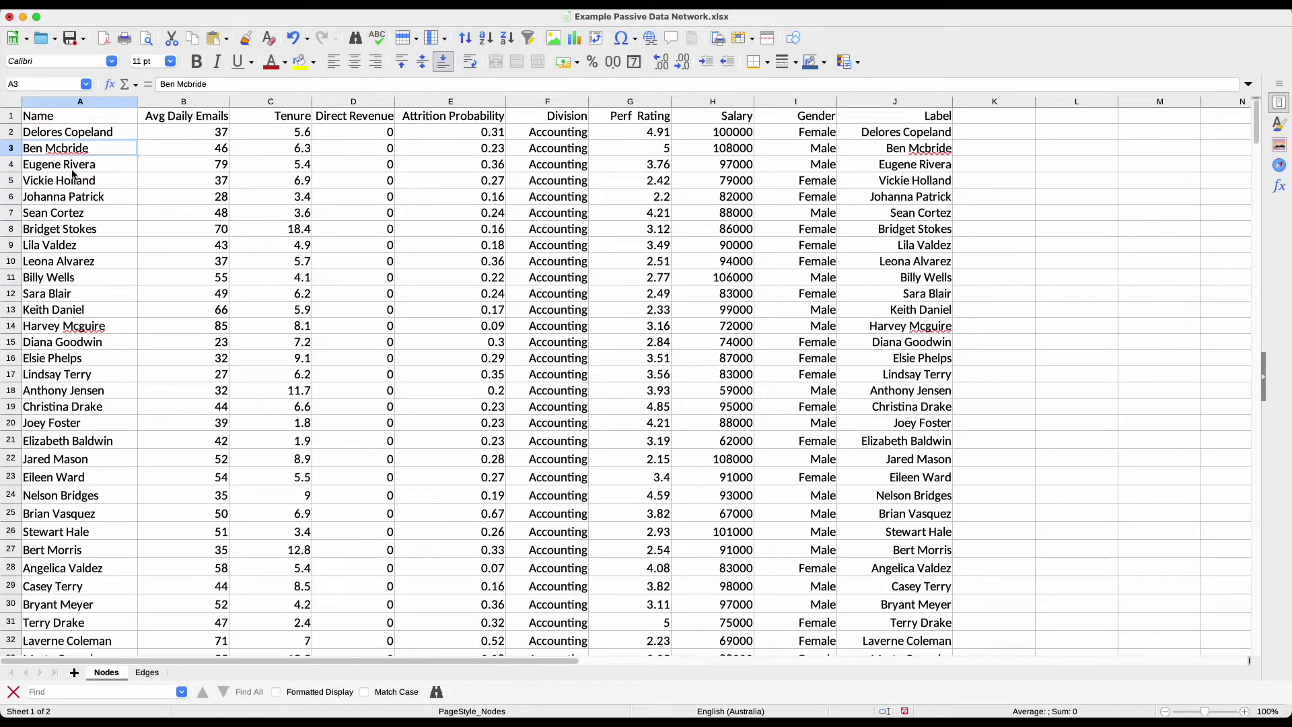
- Review the attribute headers B–J: Avg Daily Emails, Tenure, Direct Revenue, Attrition Probability, Division, Perf Rating, Salary, Gender, Label
left_click_drag(194, 101, 908, 114)
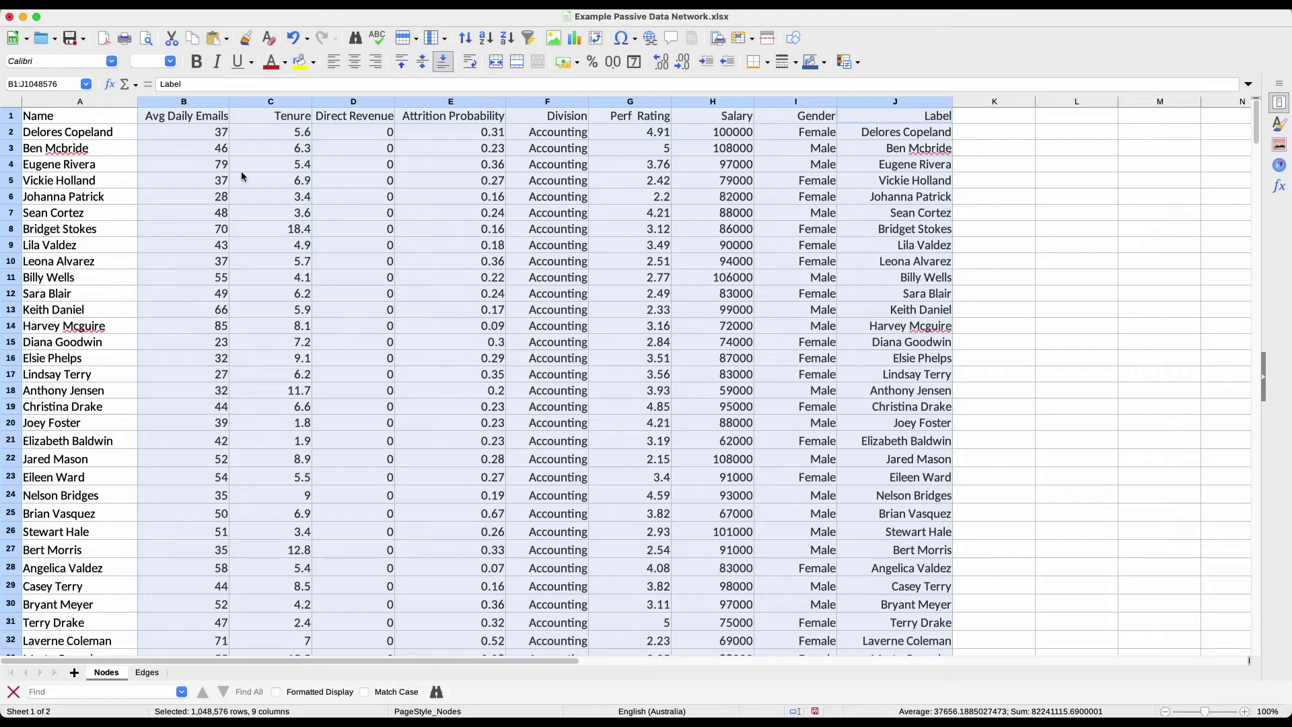
left_click(192, 119)
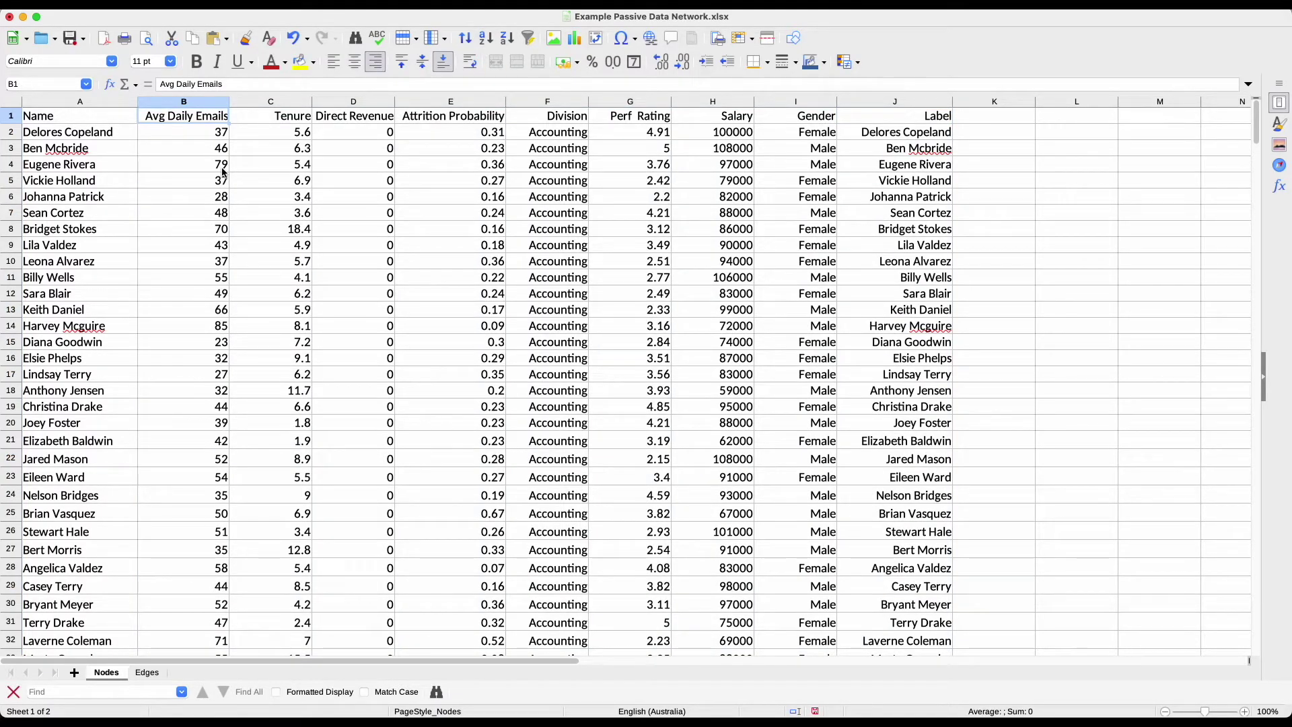
left_click(271, 121)
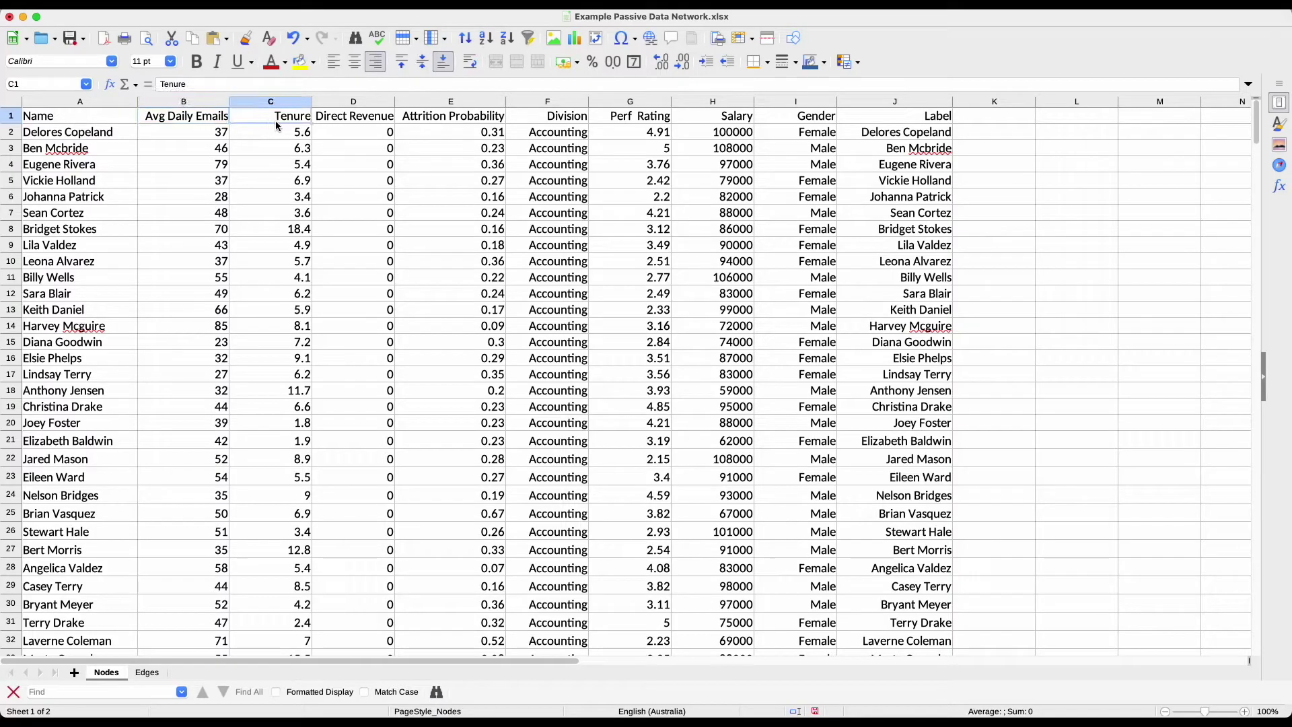
left_click(351, 120)
left_click(453, 119)
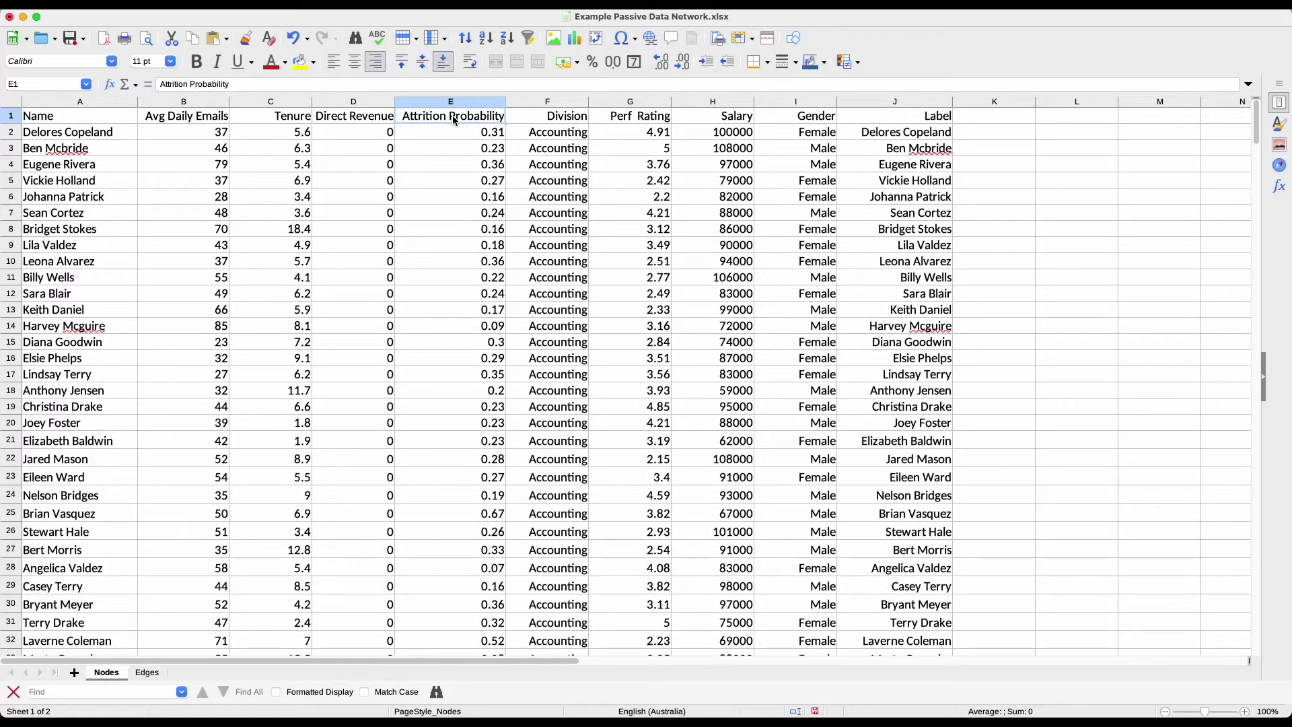
left_click(576, 123)
left_click(654, 122)
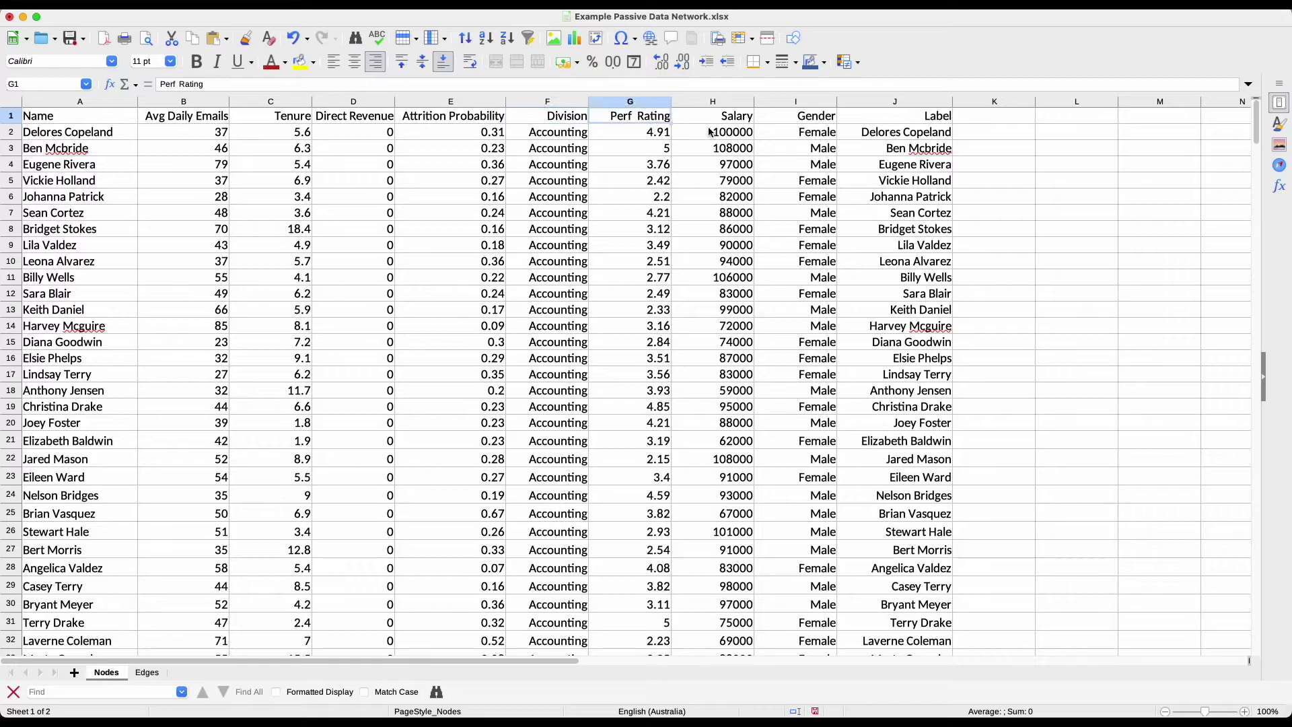
left_click(738, 121)
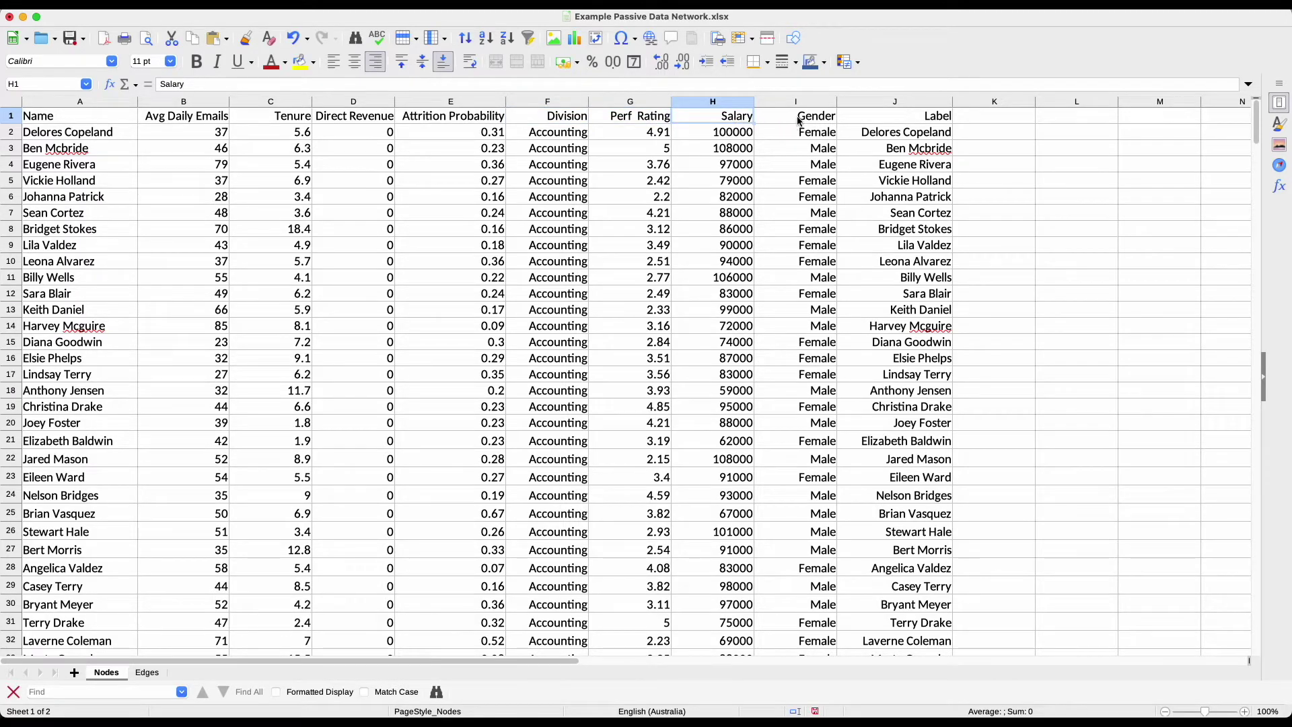
left_click(799, 119)
left_click(917, 121)
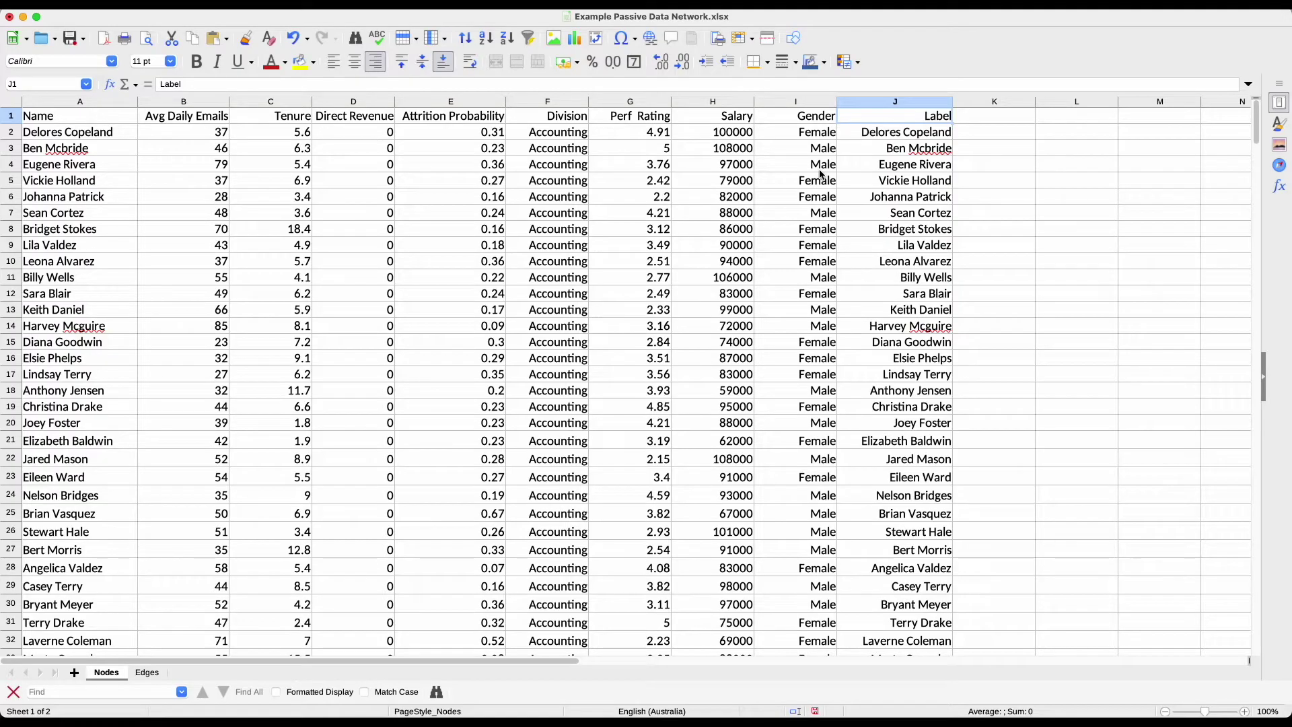
left_click(203, 119)
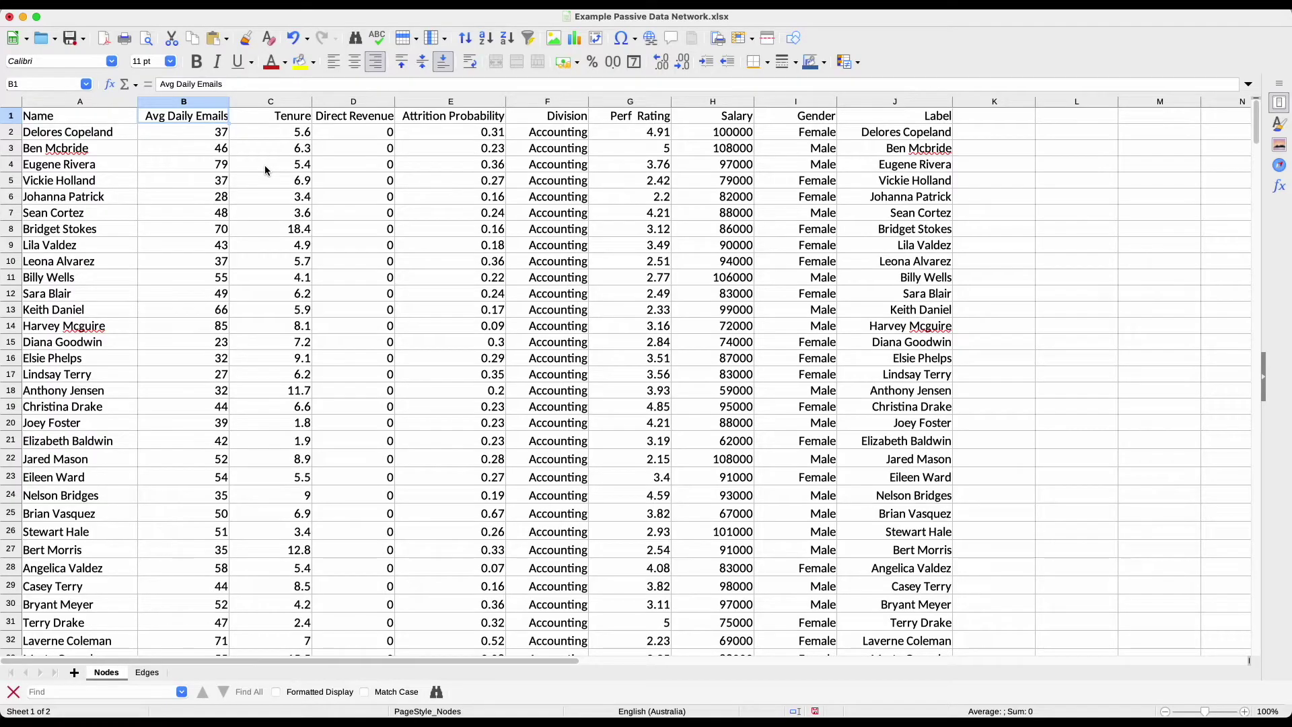
- Open the Edges sheet and review the Source and Target columns
left_click(147, 672)
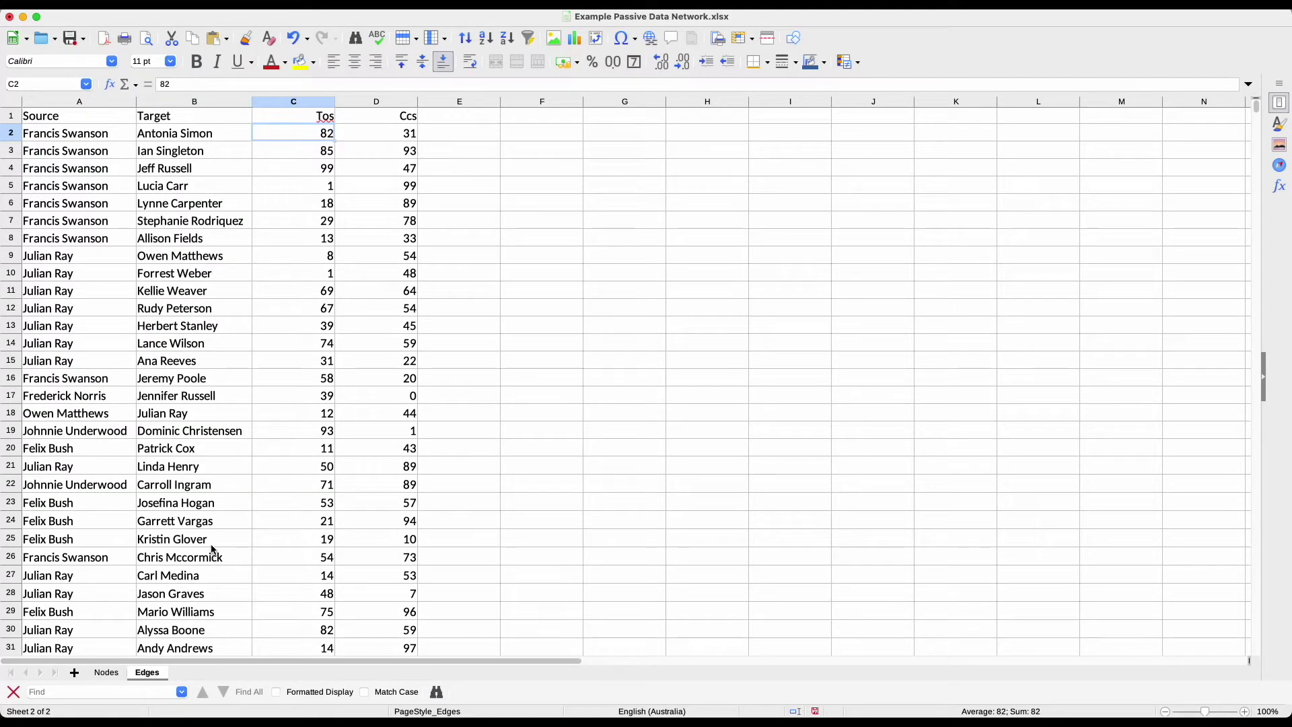
left_click_drag(70, 108, 182, 113)
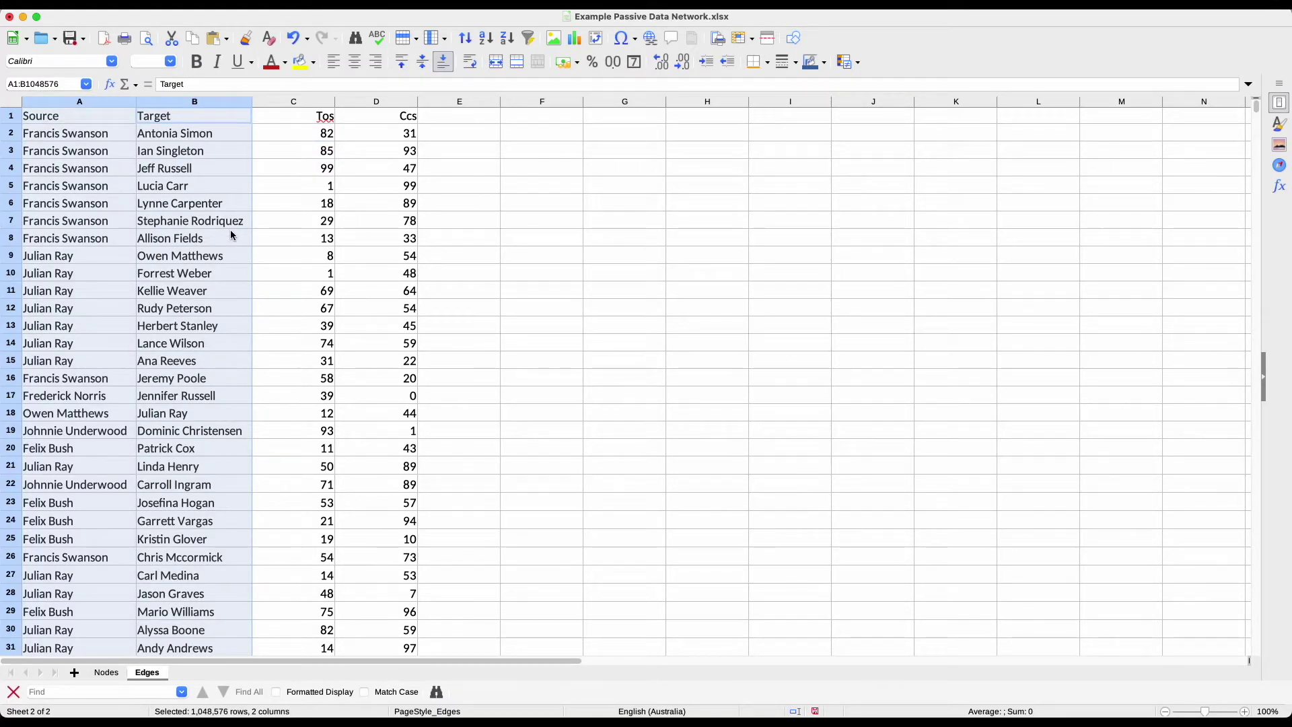
left_click(79, 133)
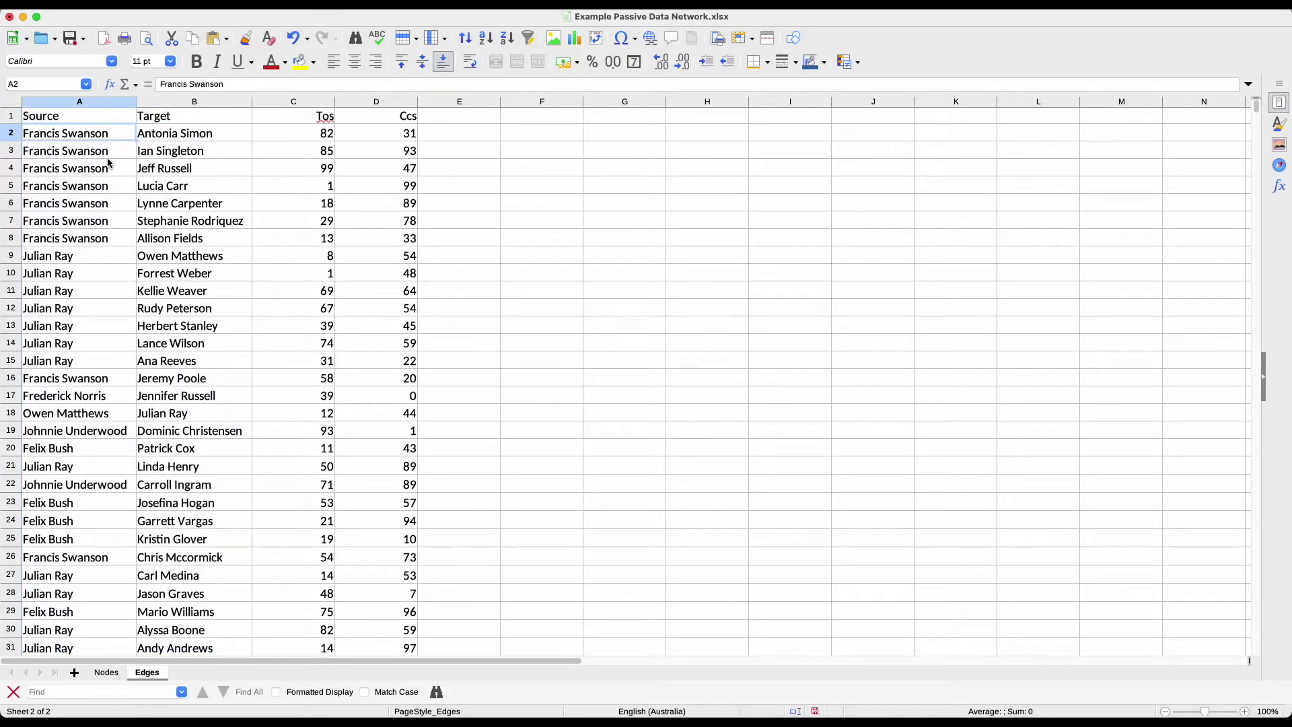
left_click(177, 136)
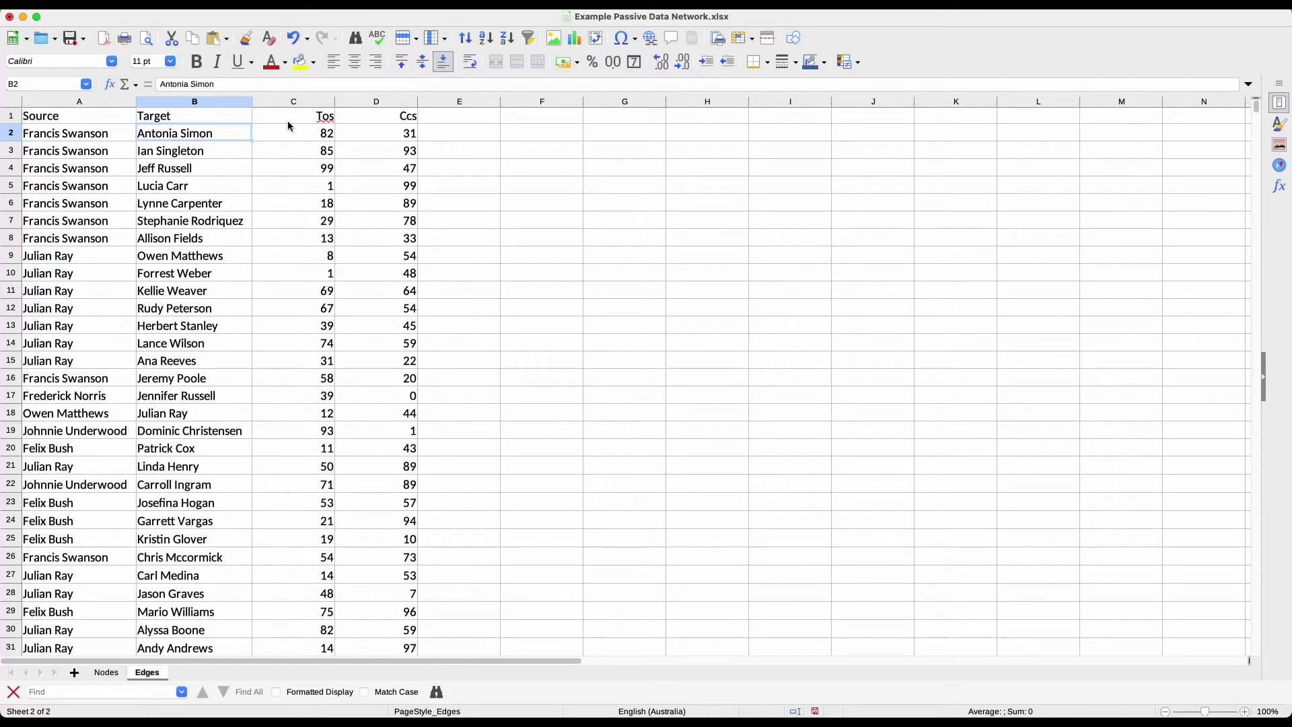
- Inspect the Tos and Ccs columns and first edge values, then return to the browser
left_click_drag(293, 102, 385, 104)
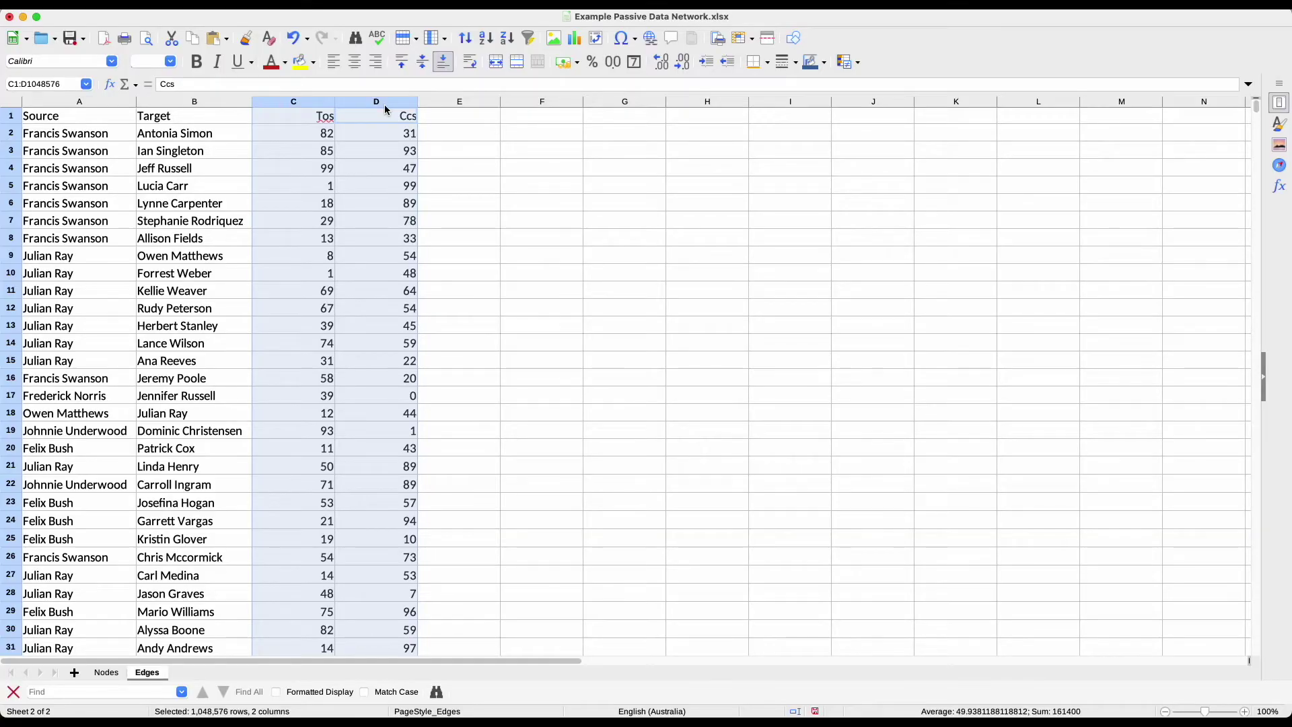
left_click_drag(385, 107, 542, 114)
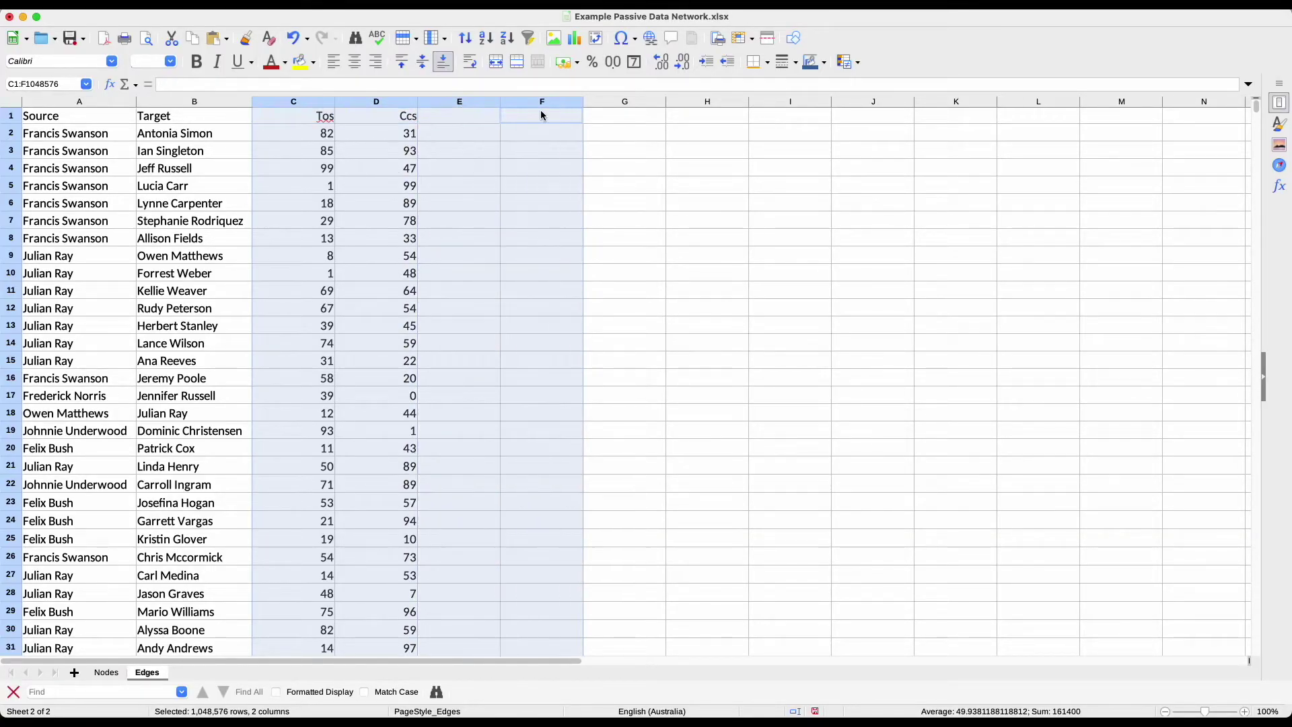
left_click(307, 122)
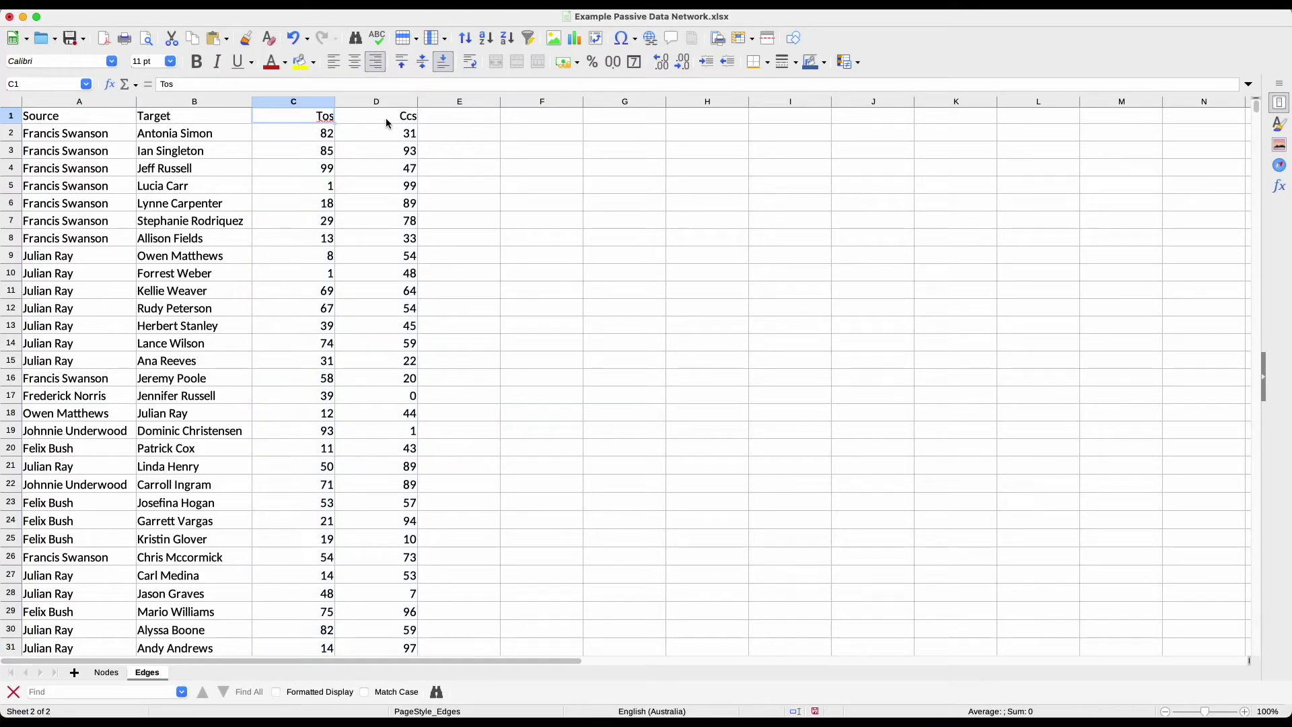
left_click(54, 135)
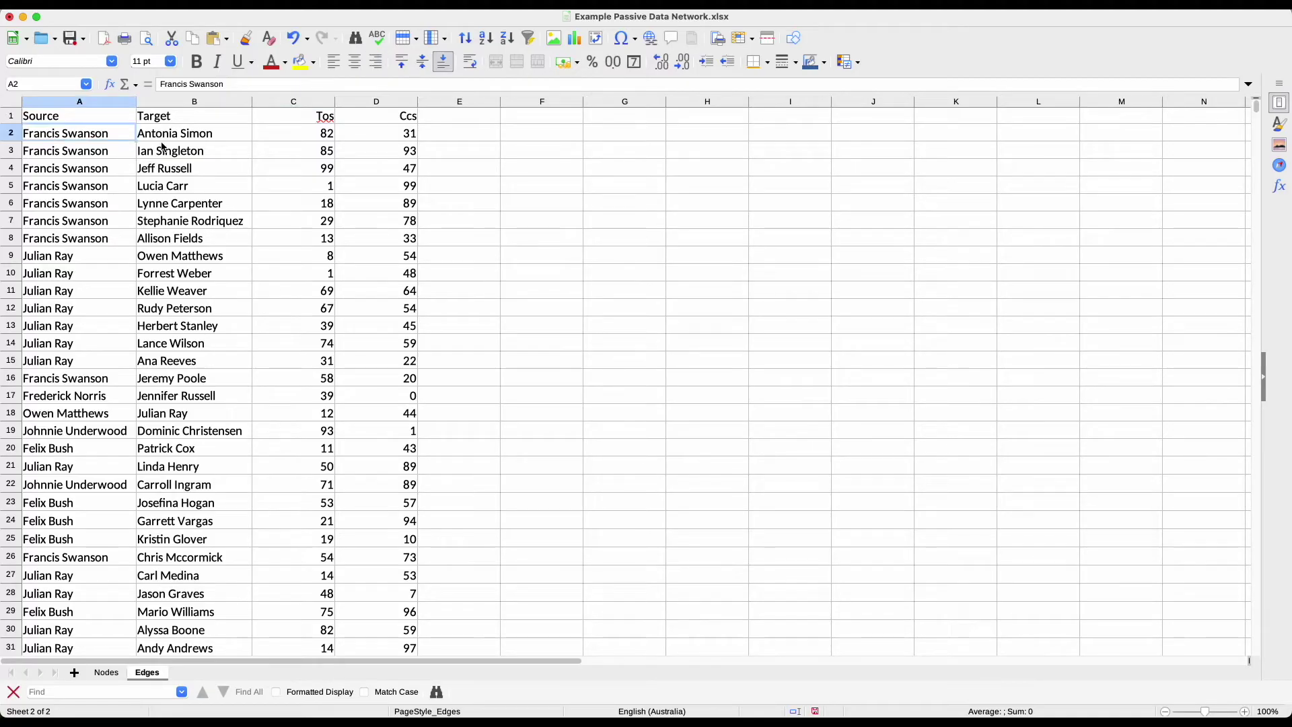
left_click(186, 134)
left_click(300, 141)
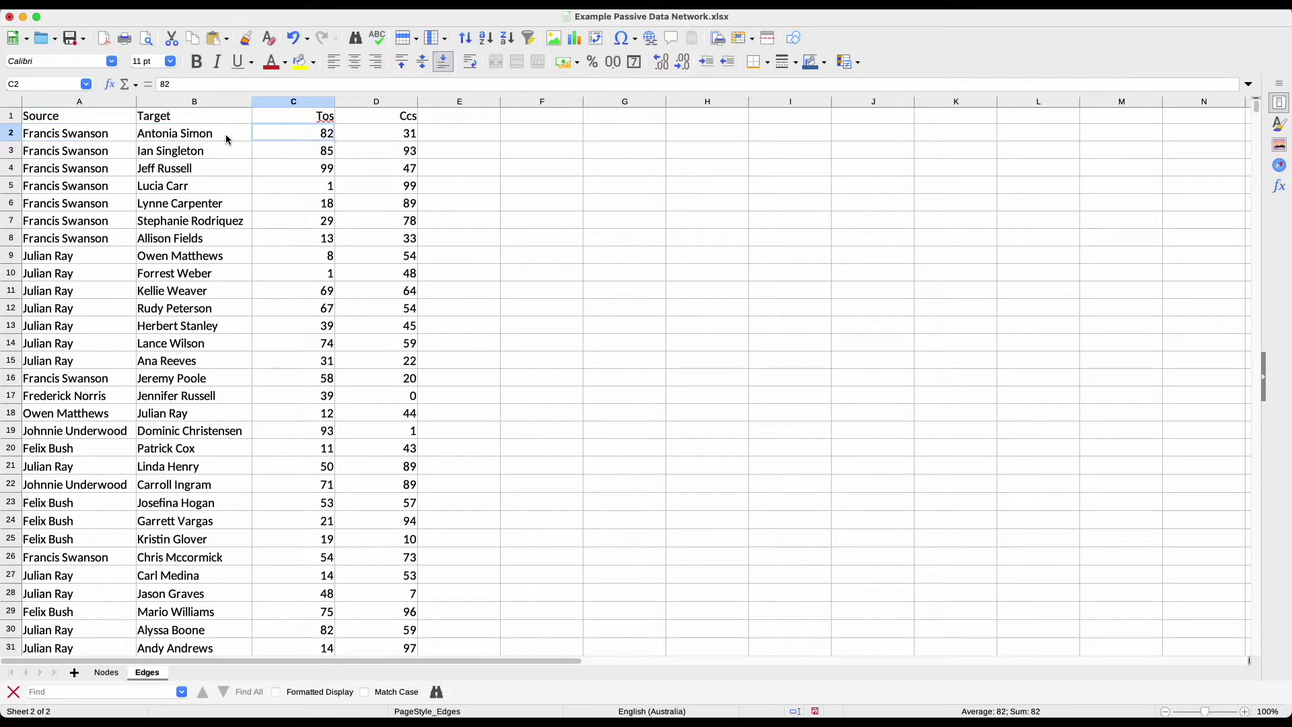
left_click(392, 133)
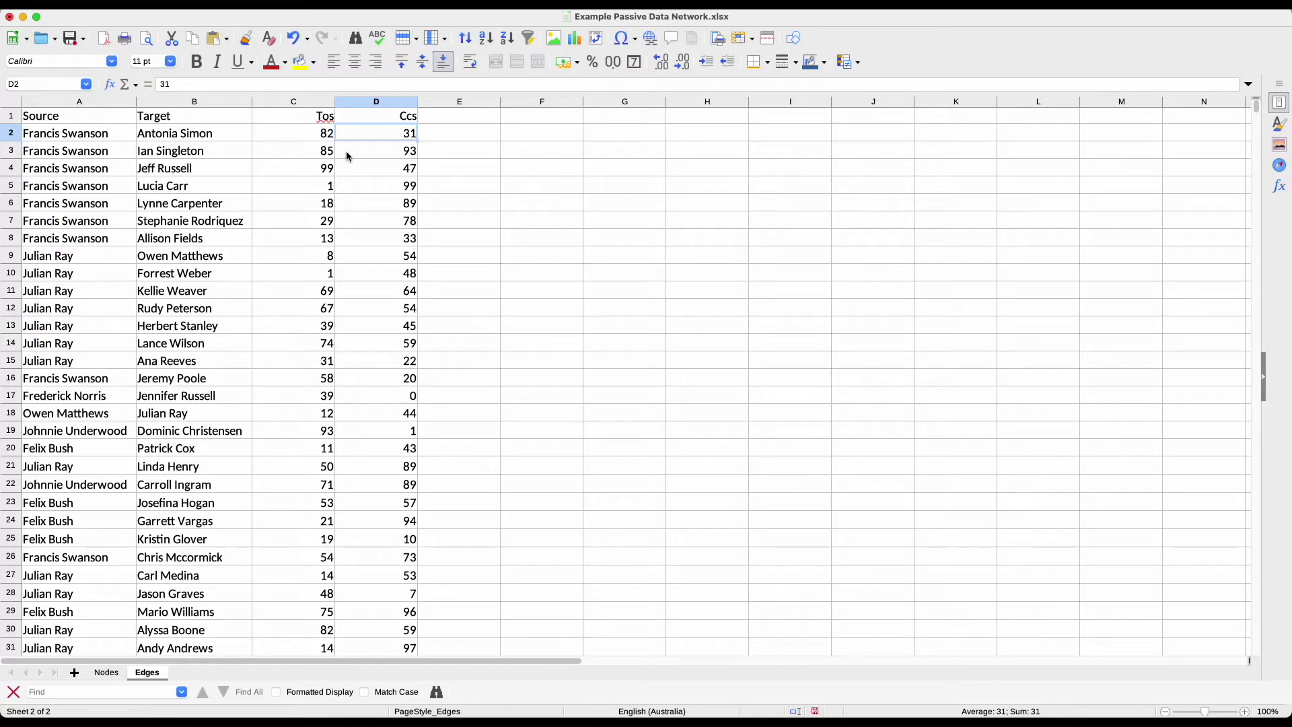
key("super+Tab")
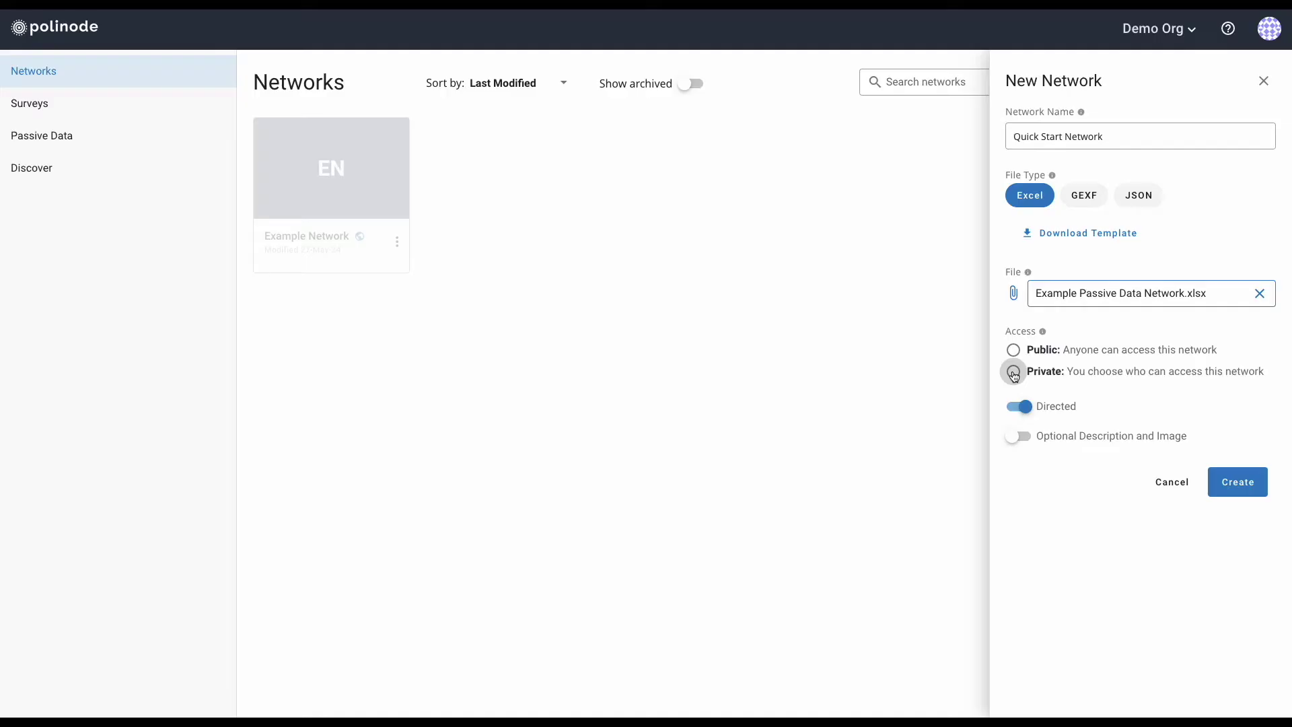
- Set the Quick Start Network's access to Private
left_click(1013, 372)
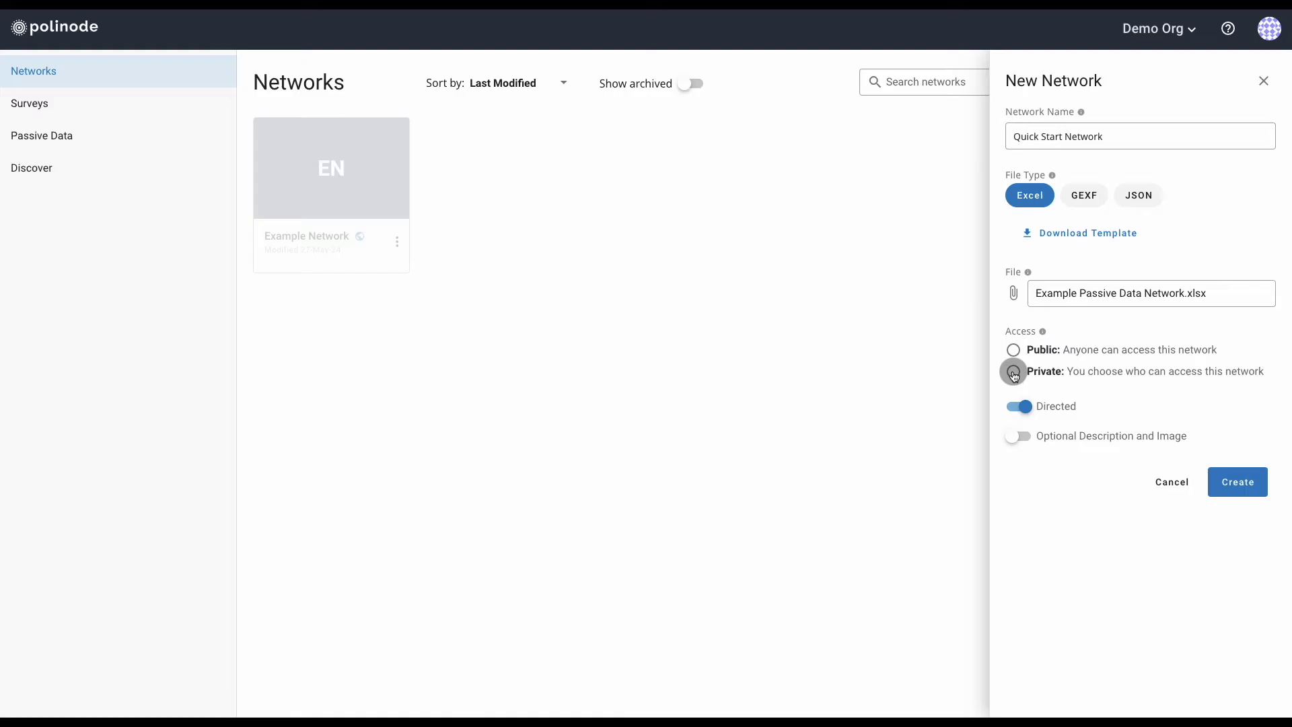
left_click(1014, 374)
- Leave the optional description and image off and create the network
left_click(1028, 438)
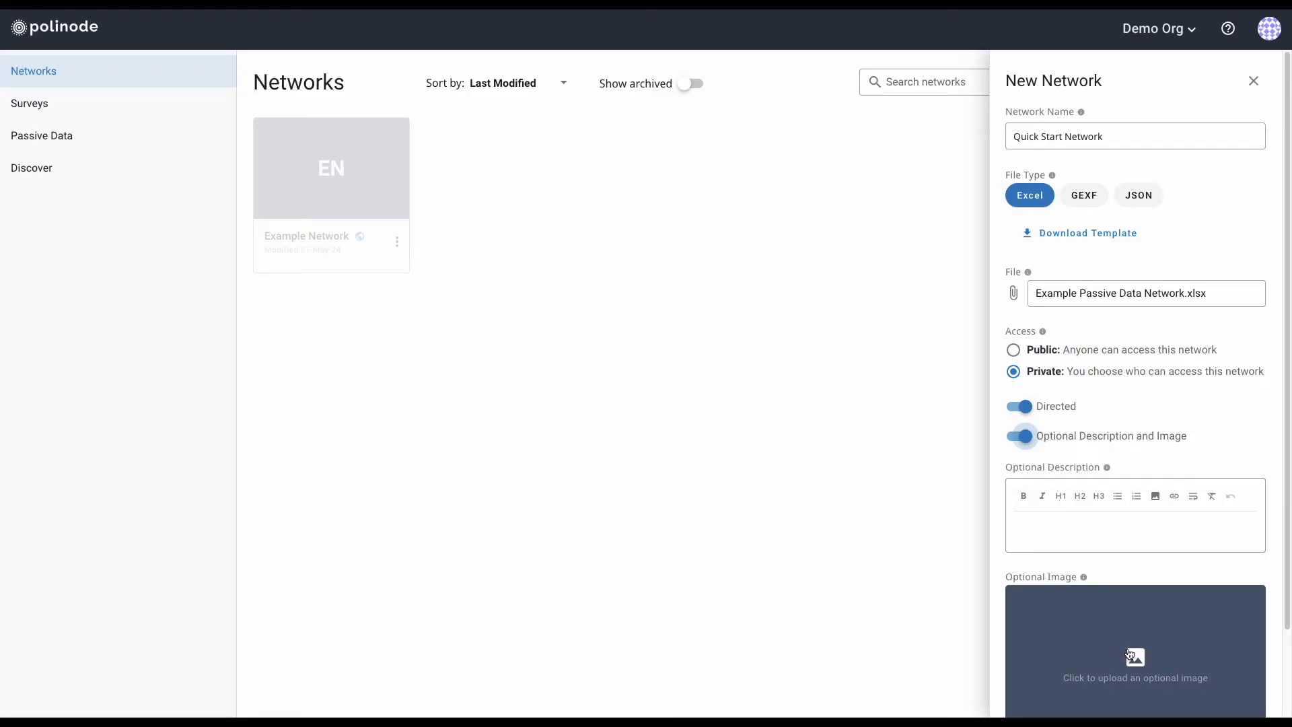
left_click(1019, 436)
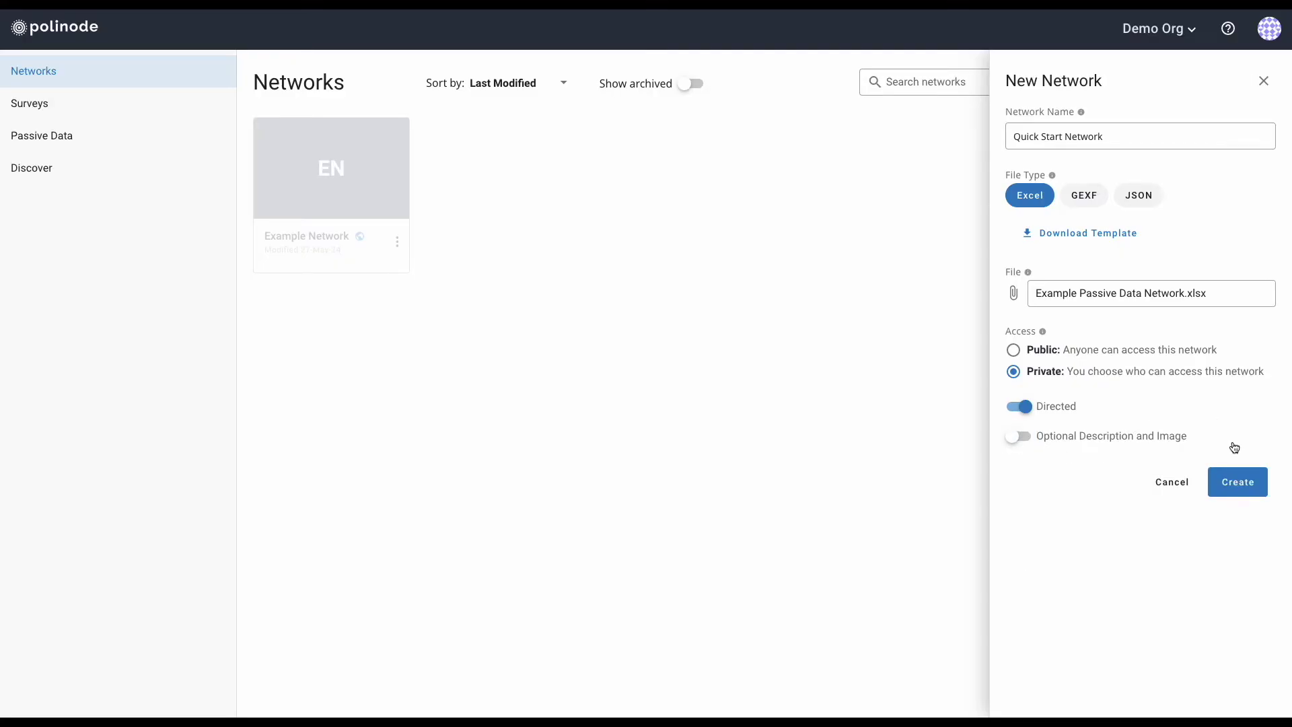
left_click(1234, 488)
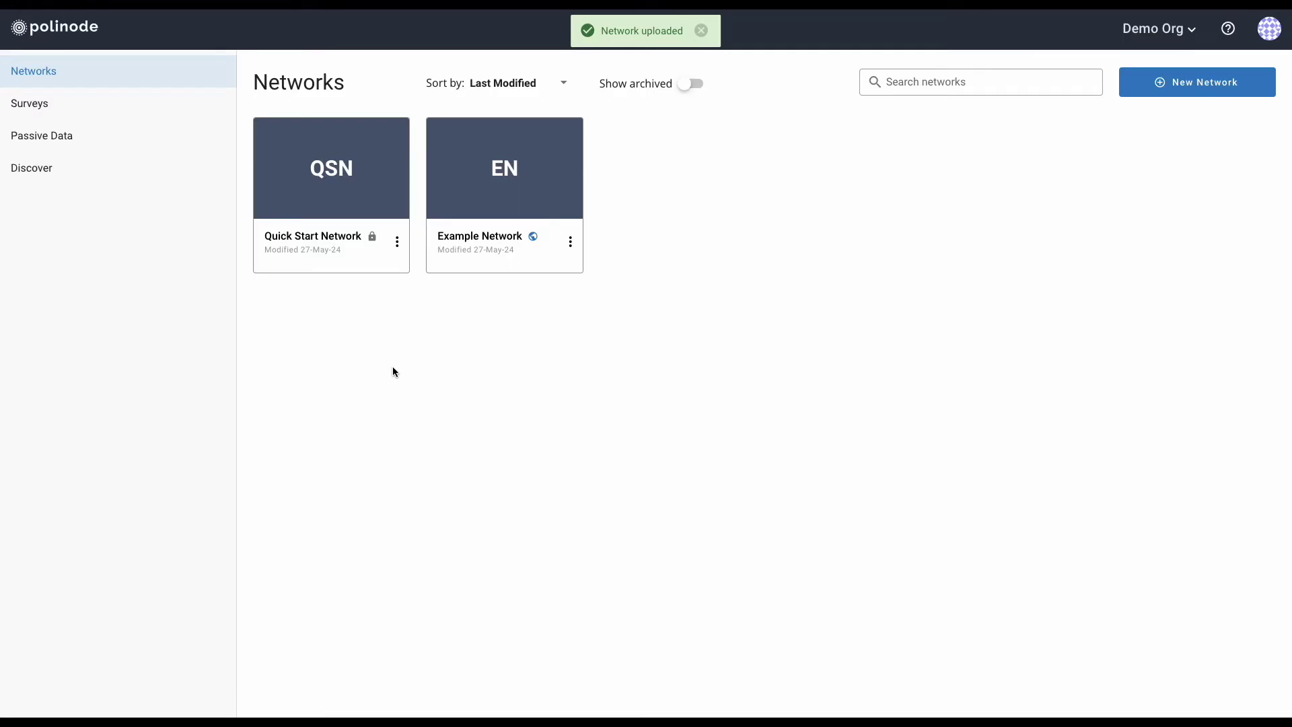
- Check the private and public icons on the network cards, then open Quick Start Network
mouse_move(312, 202)
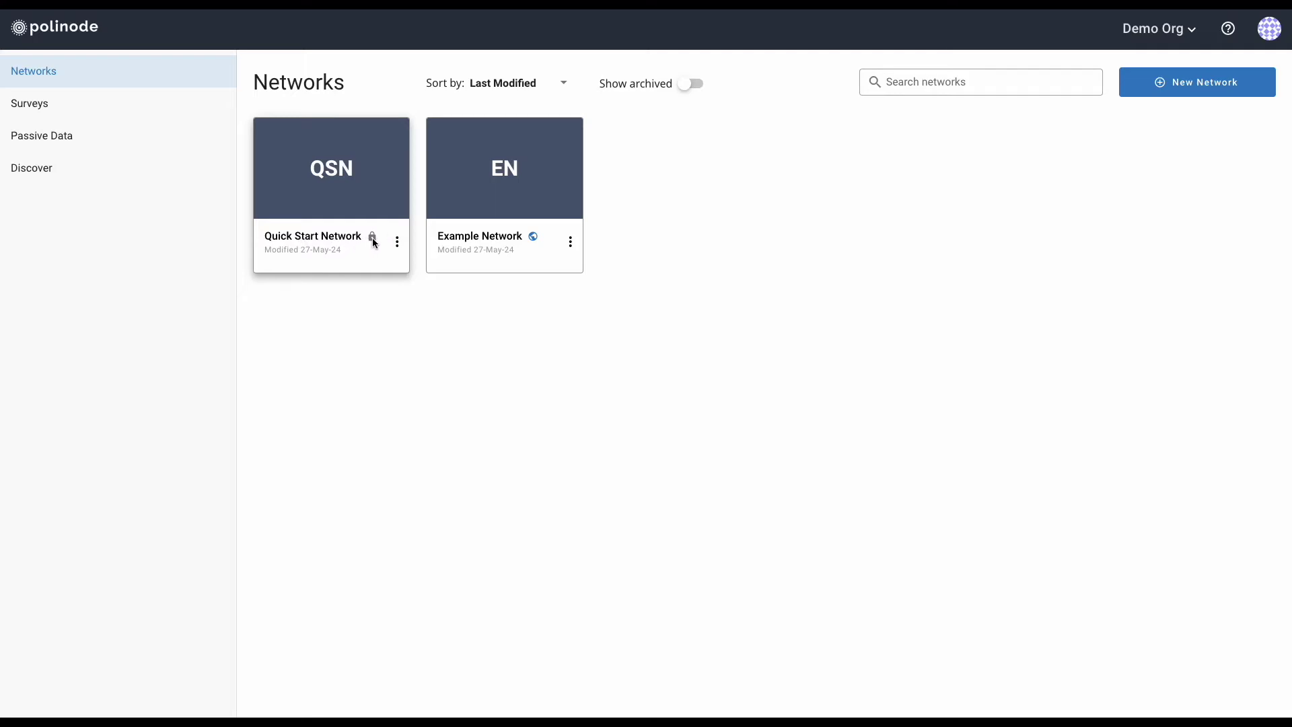
mouse_move(534, 241)
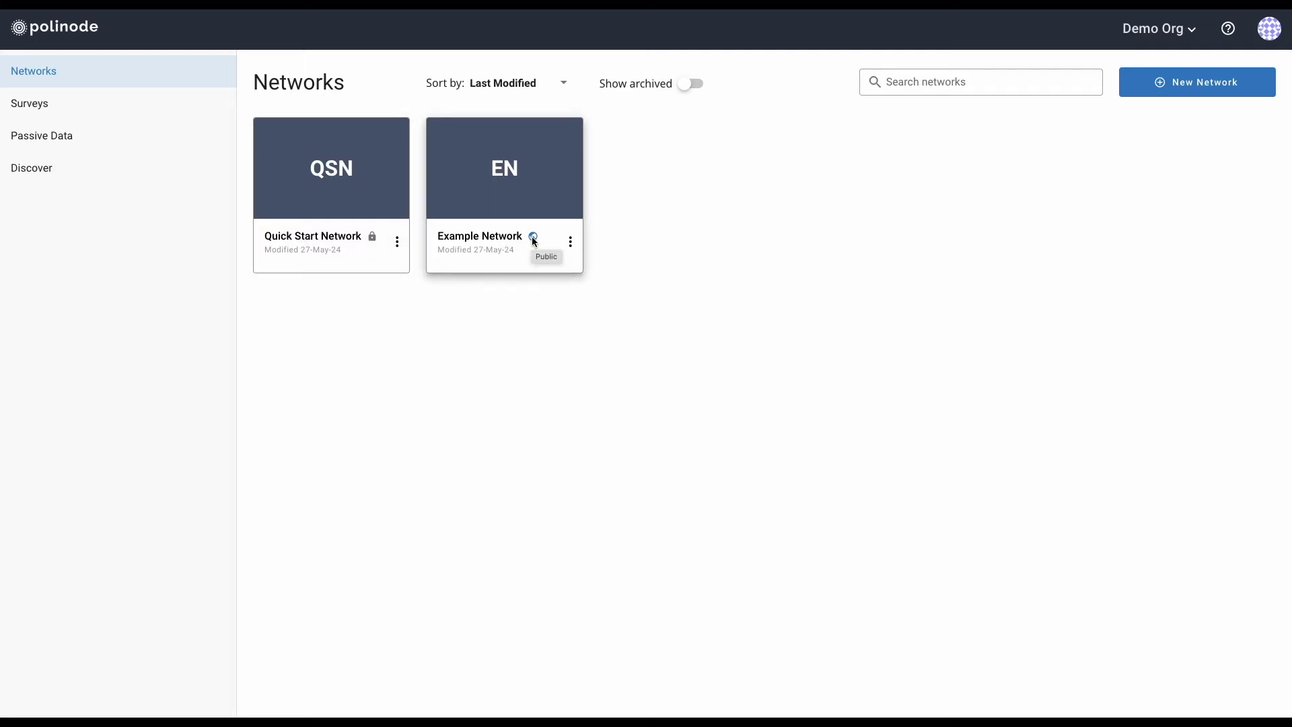
mouse_move(326, 179)
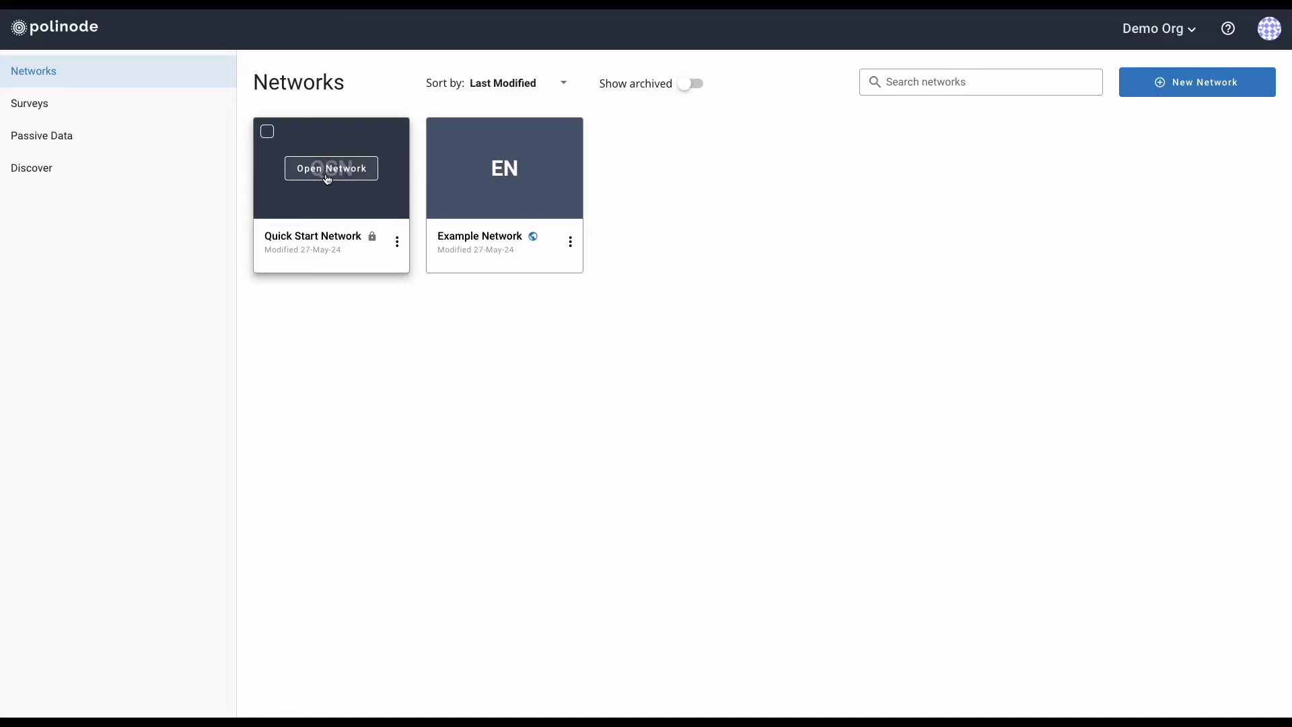
left_click(328, 181)
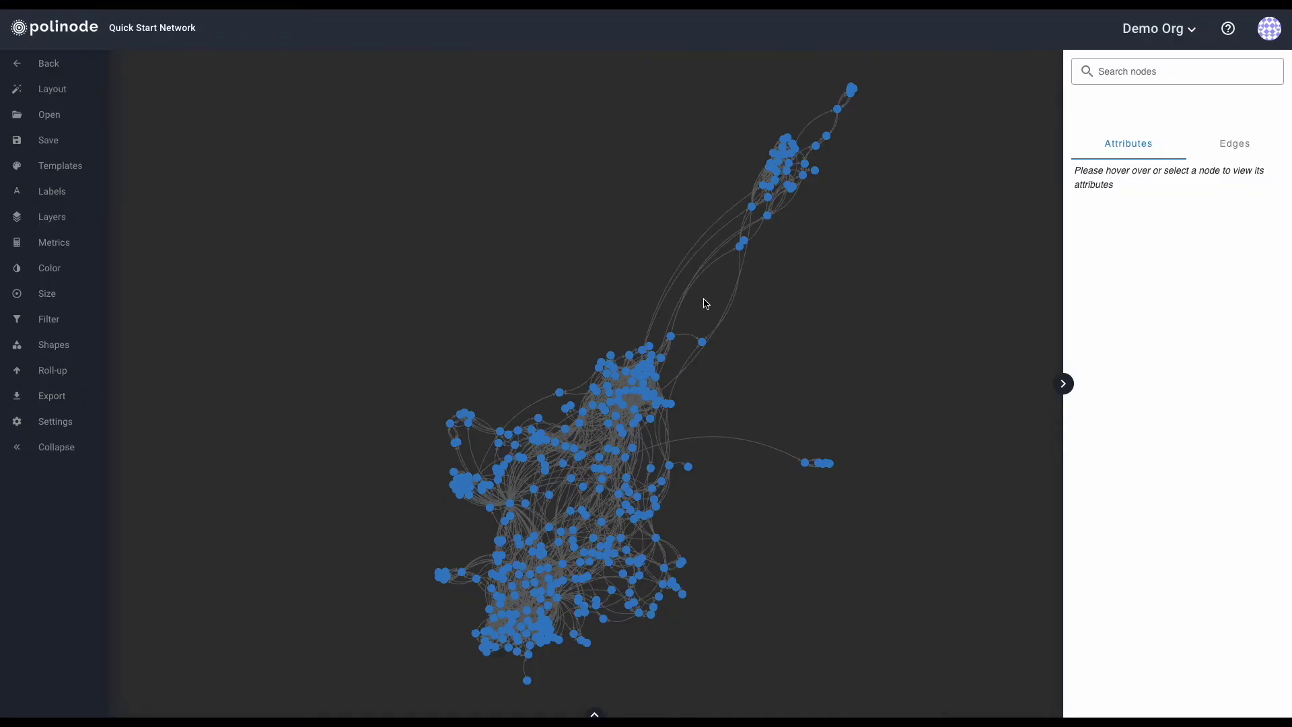
- Inspect a node's attributes: Division R&D, Salary 35,000, Perf Rating 3.14, Tenure 6.2
mouse_move(702, 343)
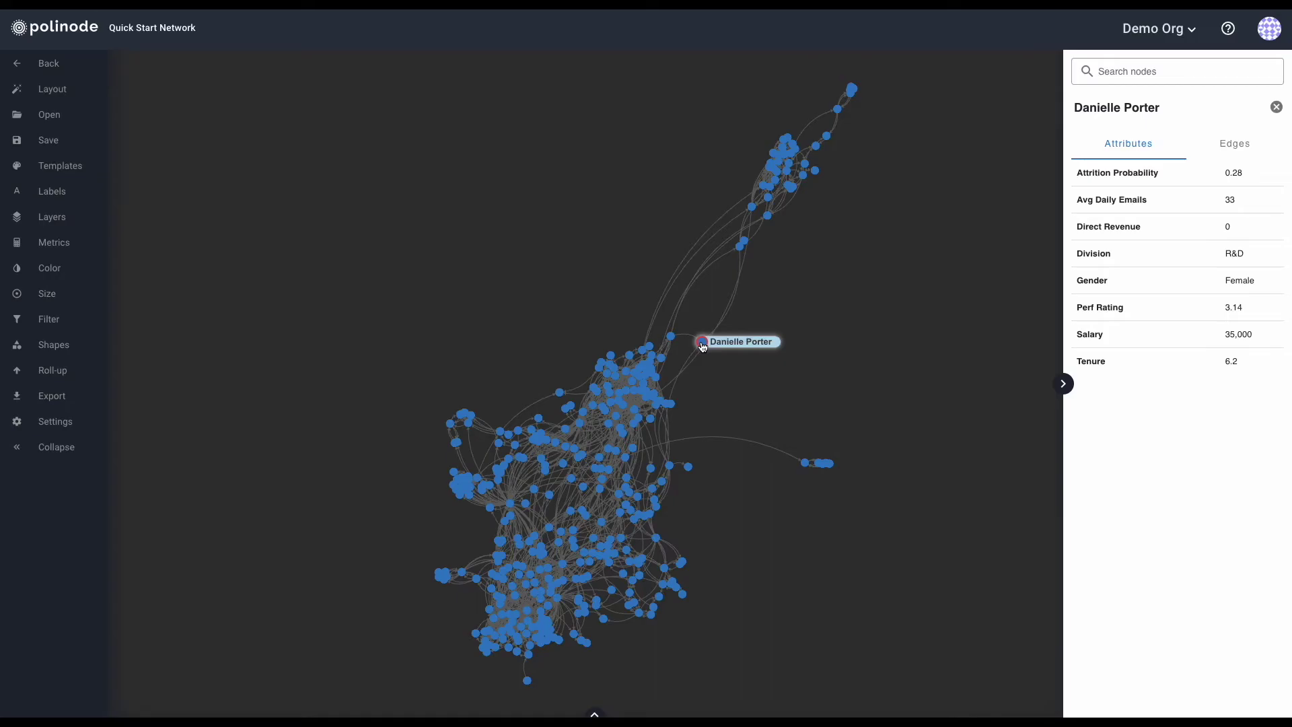
- Isolate a node with its neighbours, review its Edges tab, then deselect it
left_click(702, 345)
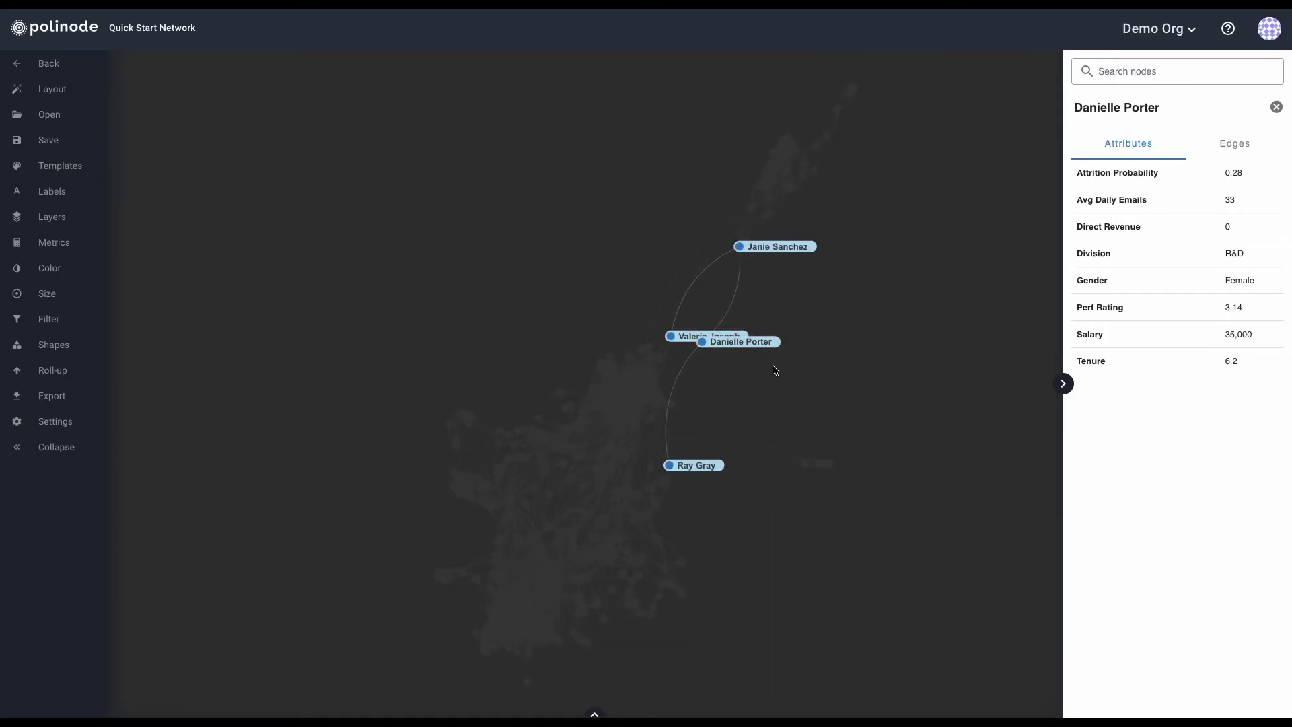
left_click(1235, 143)
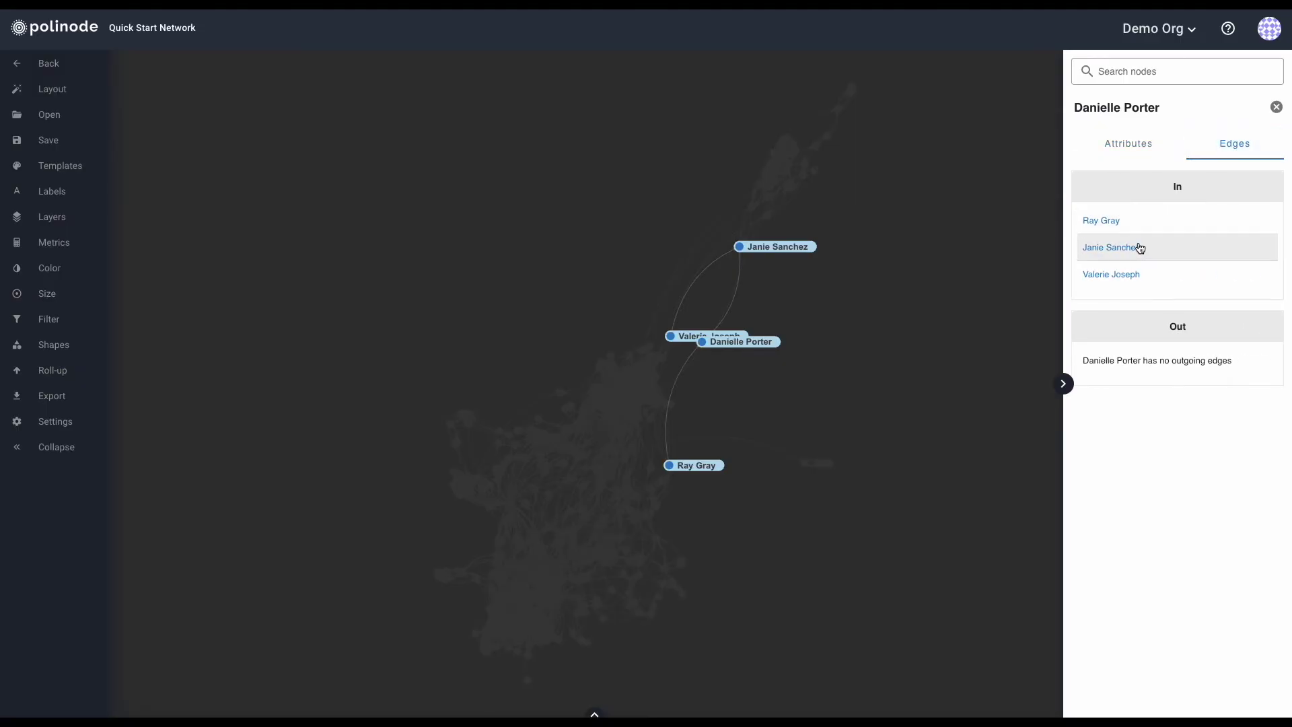
left_click(1128, 143)
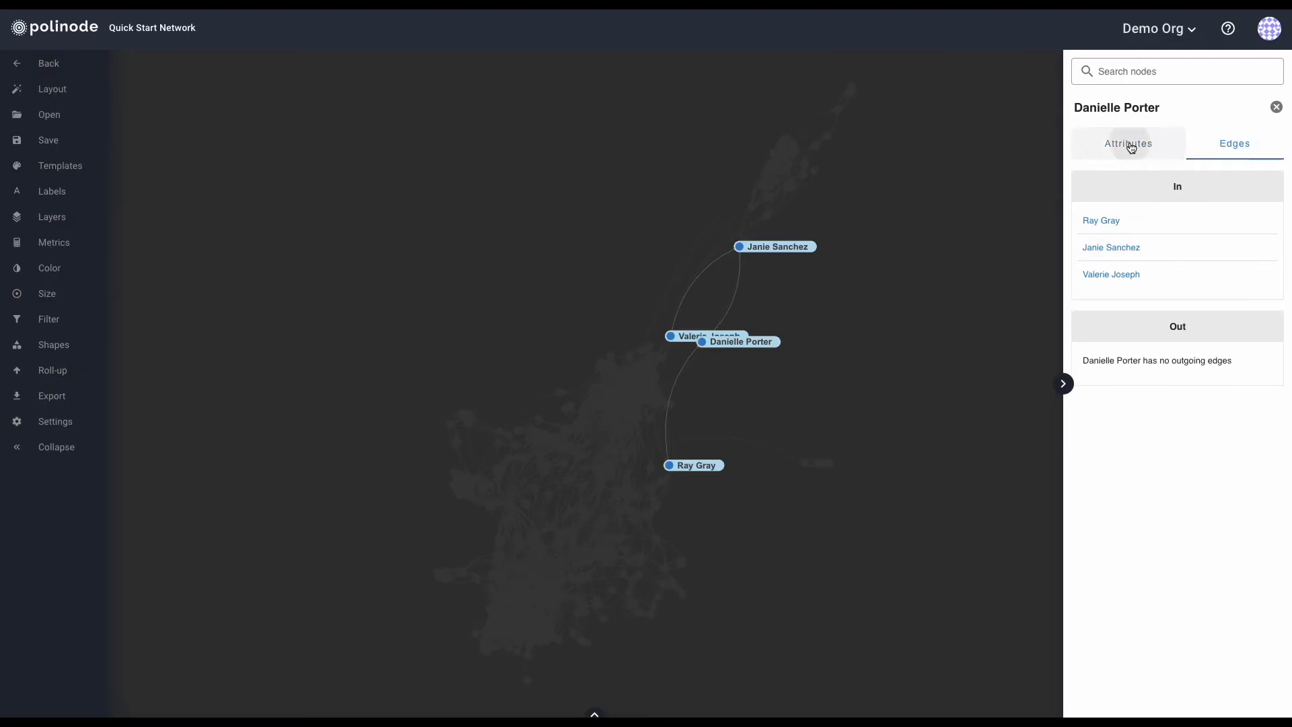
left_click(1277, 109)
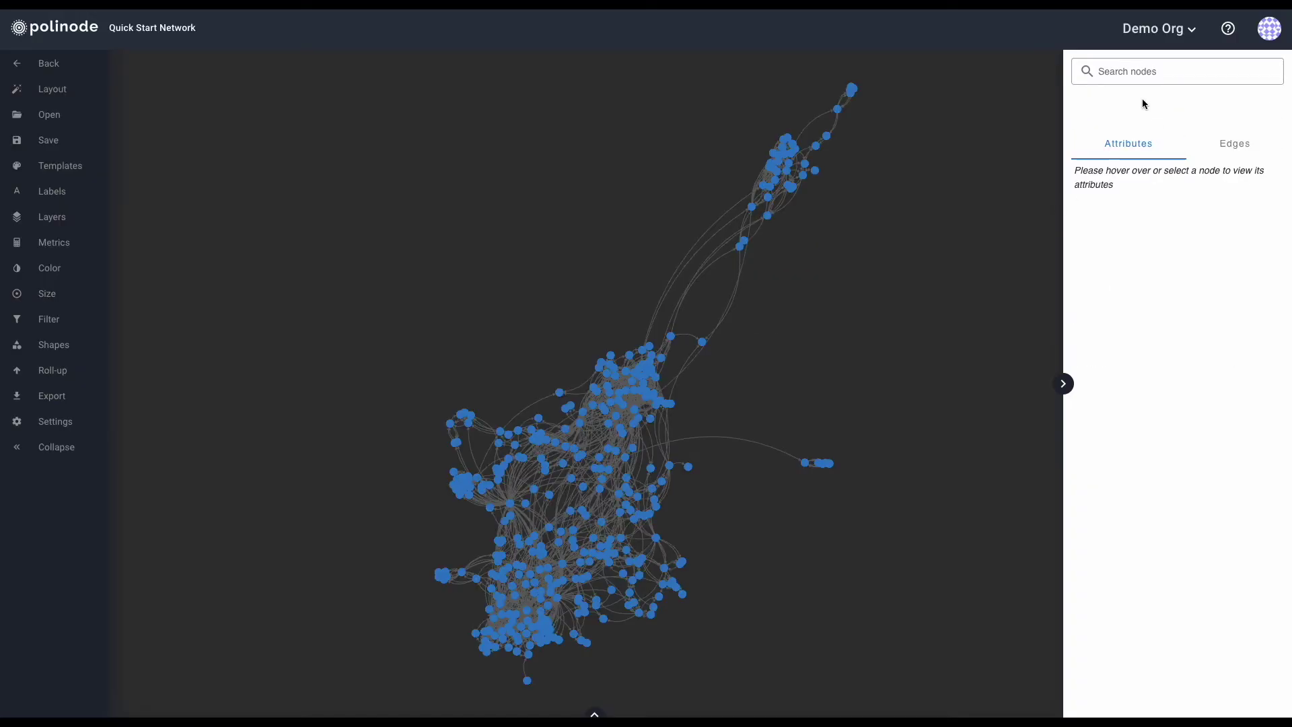
- Find a node with a name search, select the suggested match, then deselect it
left_click(1144, 74)
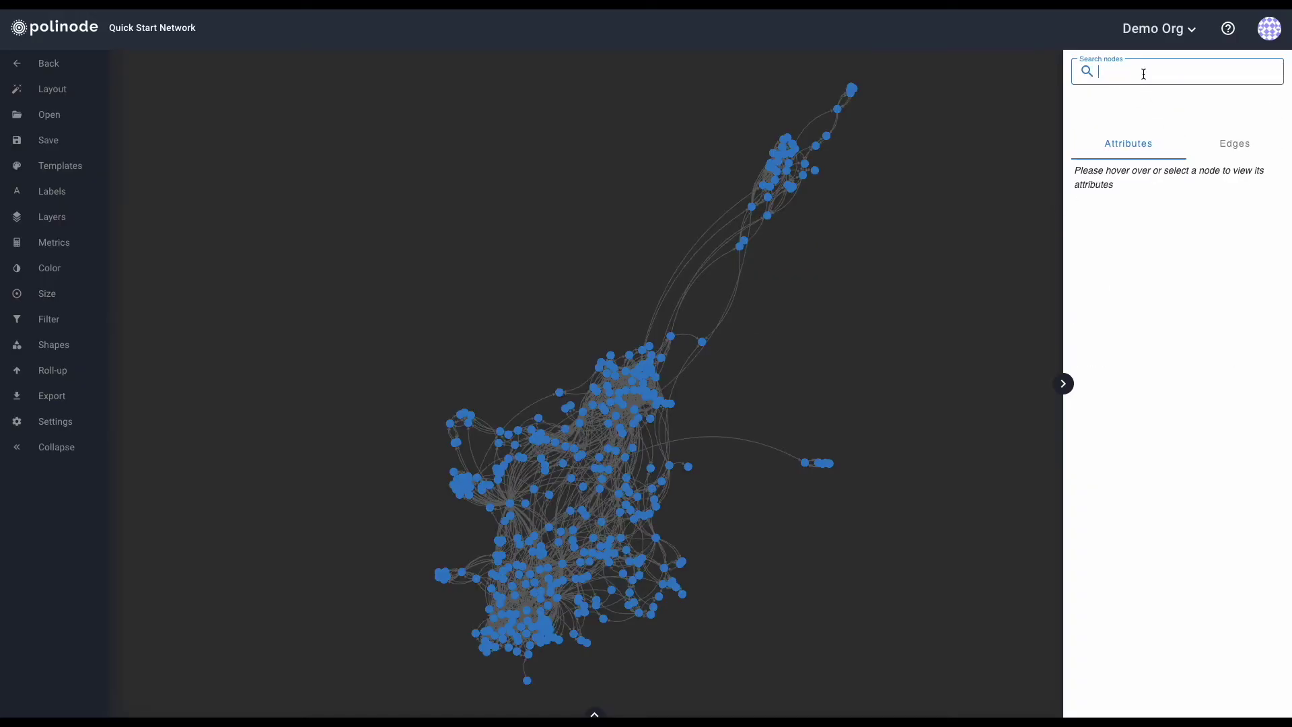
type("euge")
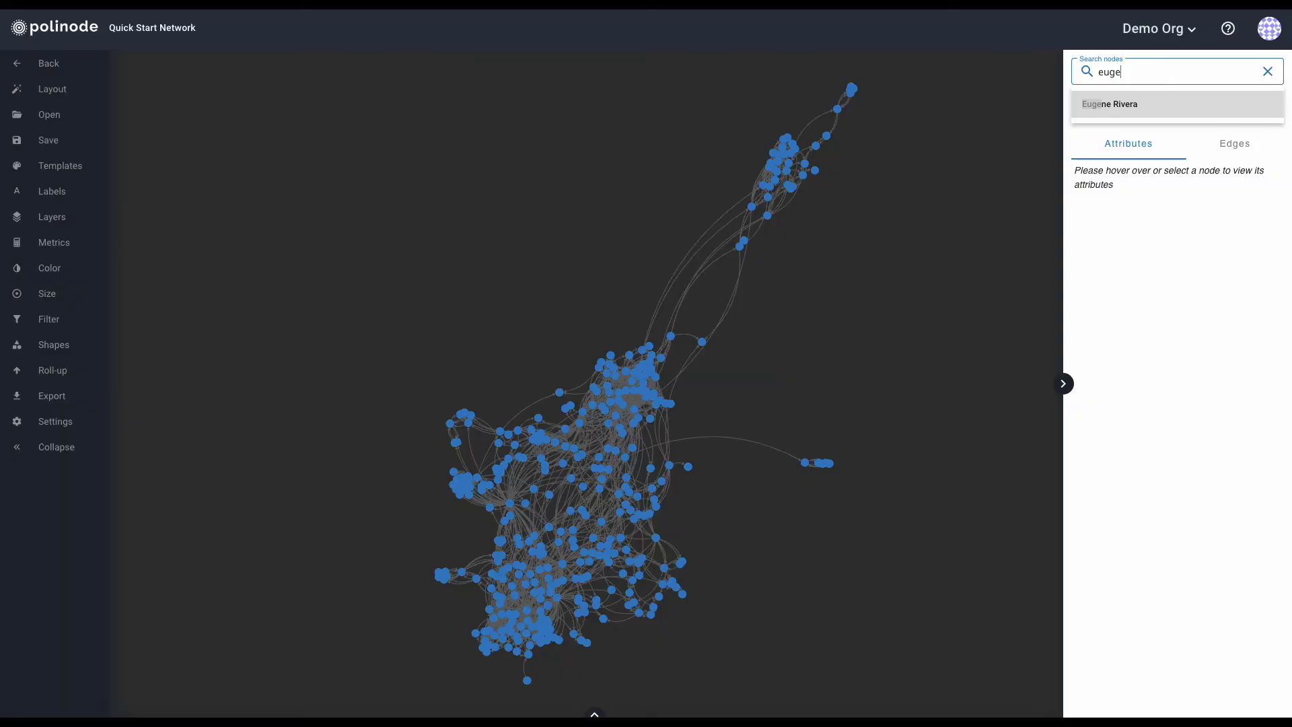
key("Return")
scroll(641, 601, "up", 5)
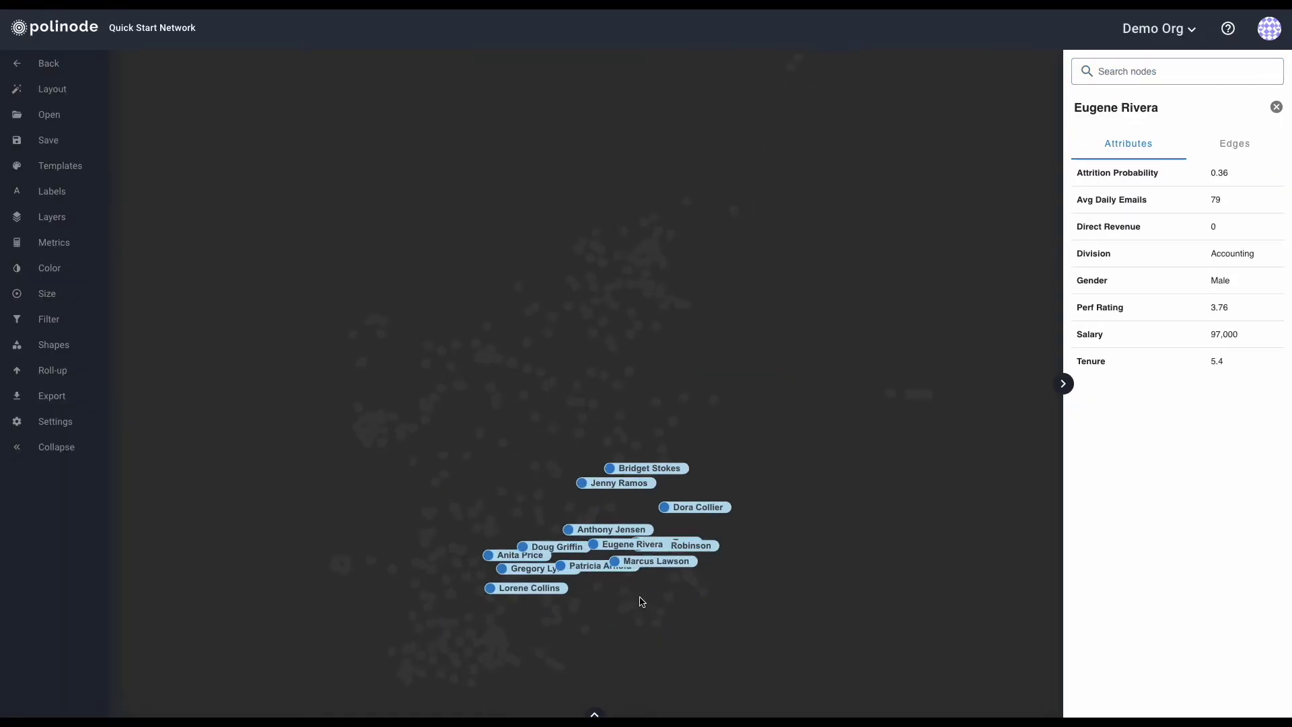
scroll(641, 601, "down", 4)
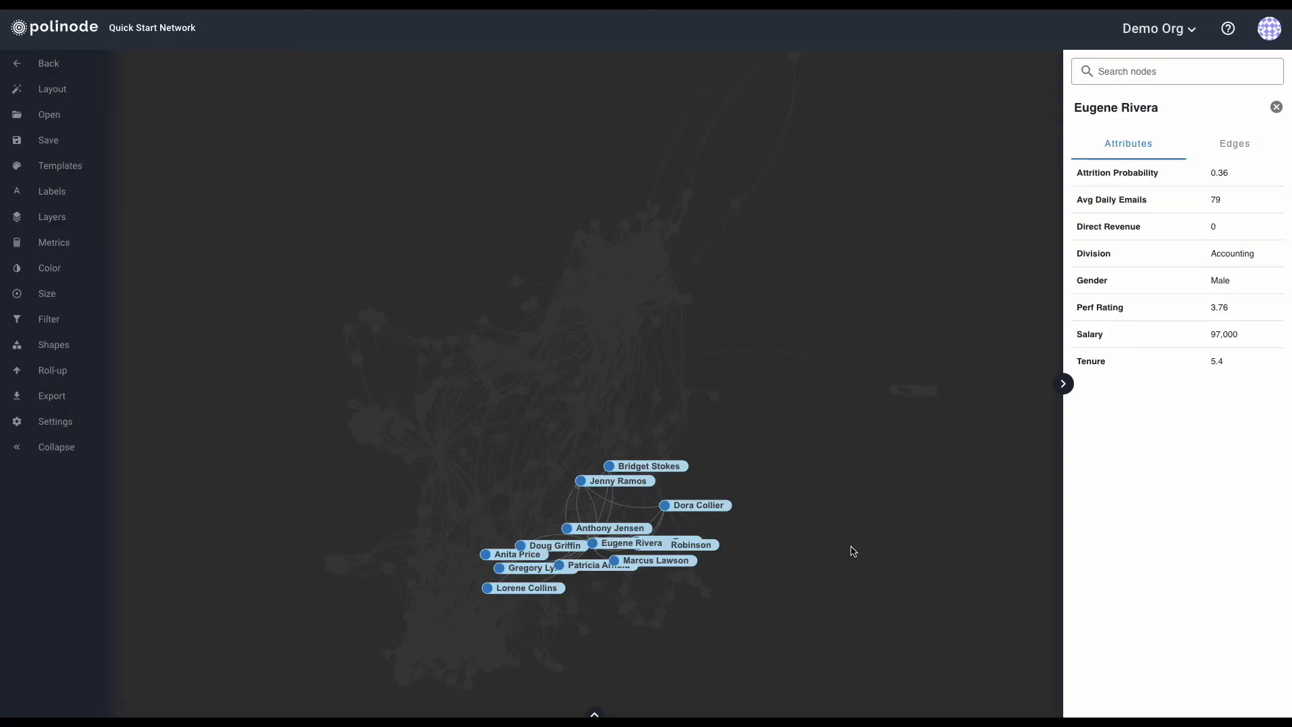
left_click(1276, 107)
- Pan the network view, nudge one node slightly to the right, and zoom out
left_click_drag(883, 254, 791, 365)
left_click_drag(807, 274, 790, 236)
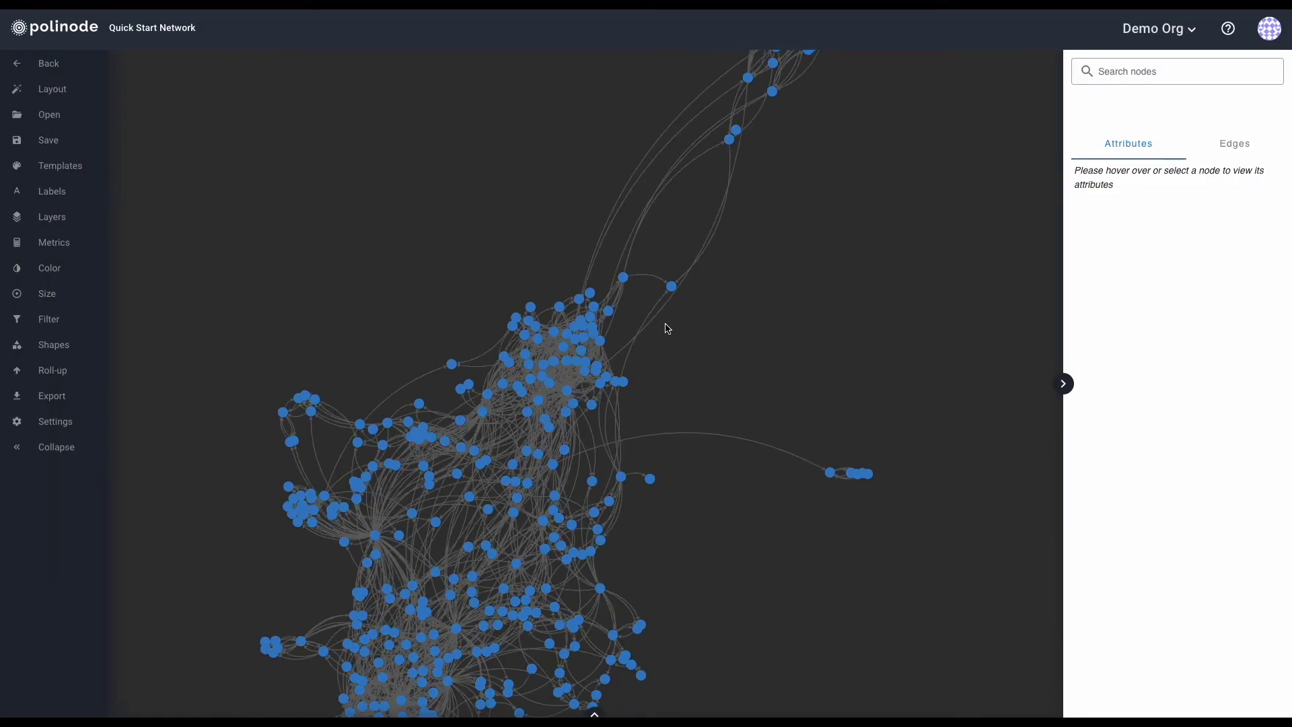
mouse_move(672, 287)
left_mouse_down()
mouse_move(692, 293)
mouse_move(669, 288)
left_mouse_up()
scroll(740, 353, "down", 2)
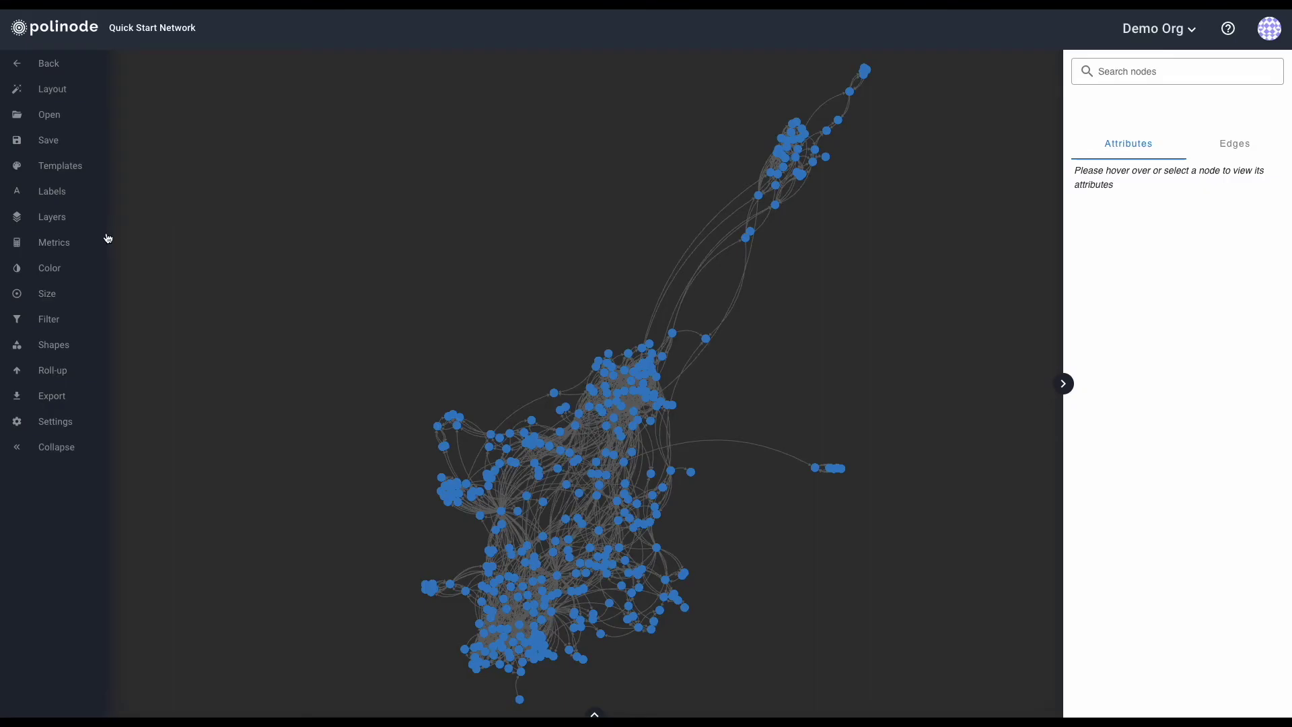
- Calculate the Communities and In Degree node metrics, adding each as a layer
left_click(57, 248)
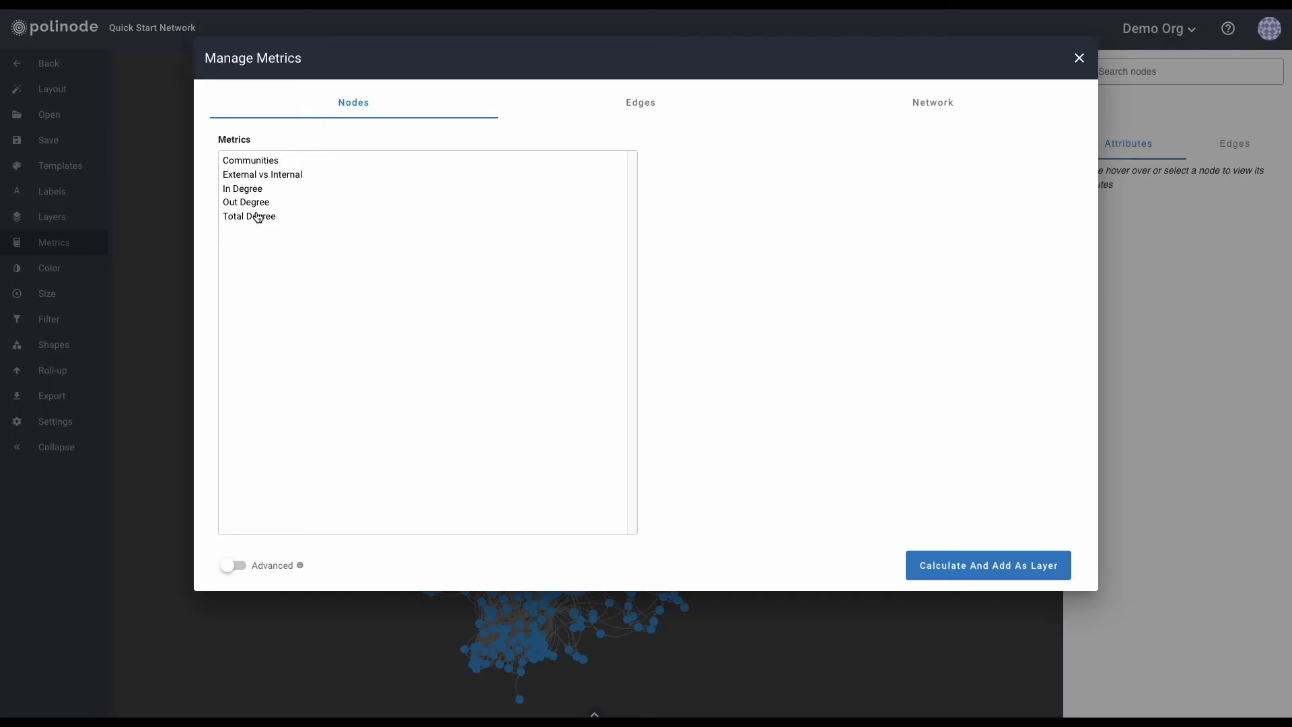
left_click(251, 162)
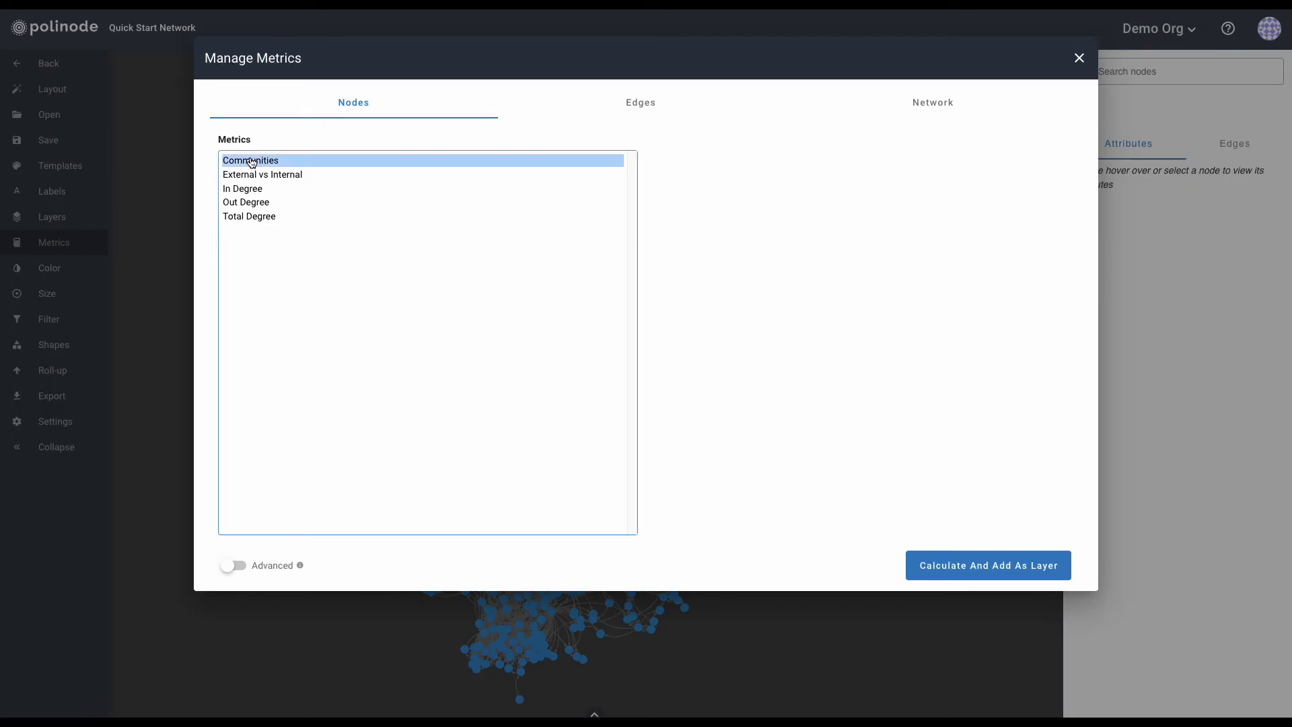
left_click(975, 565)
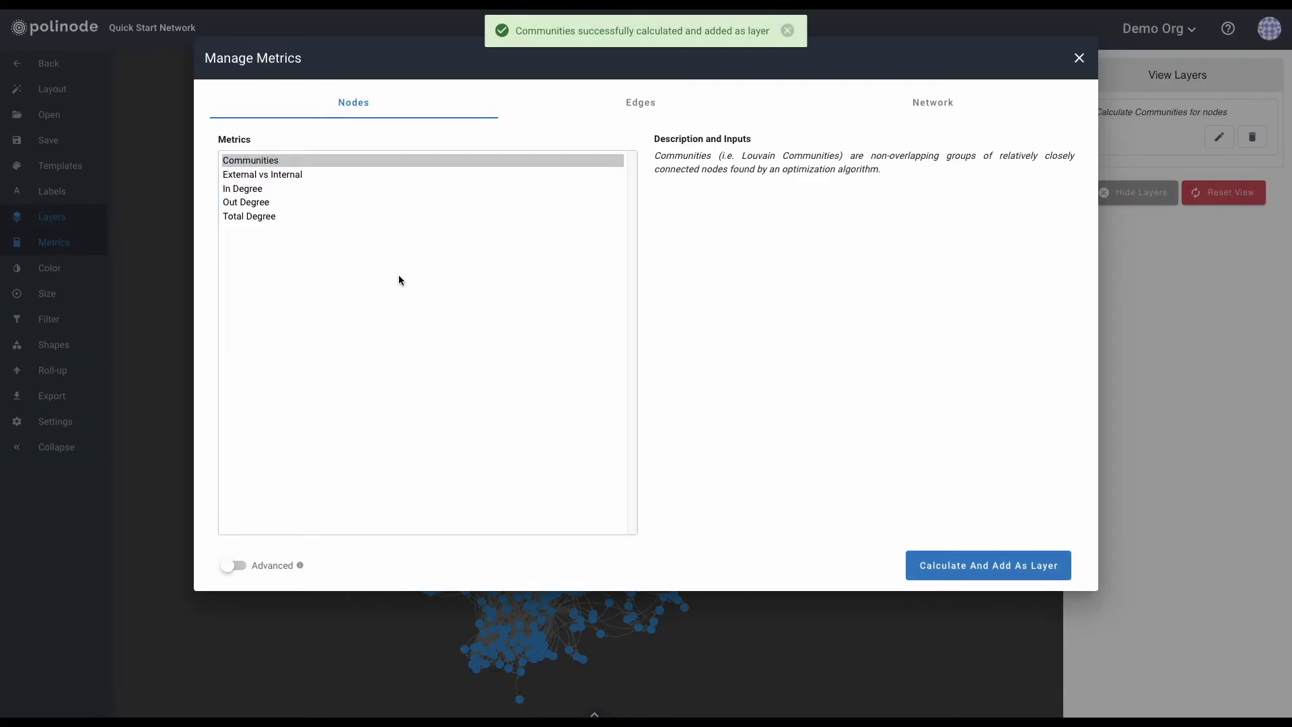
left_click(256, 191)
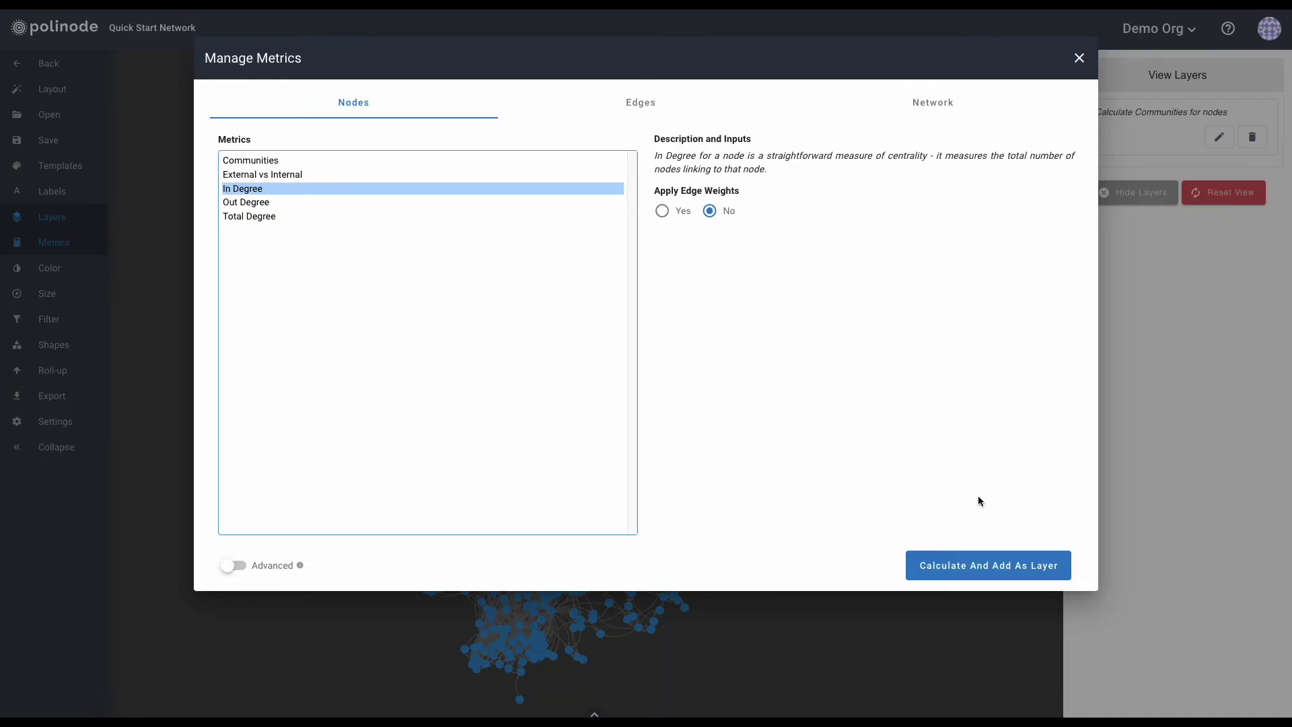
left_click(977, 567)
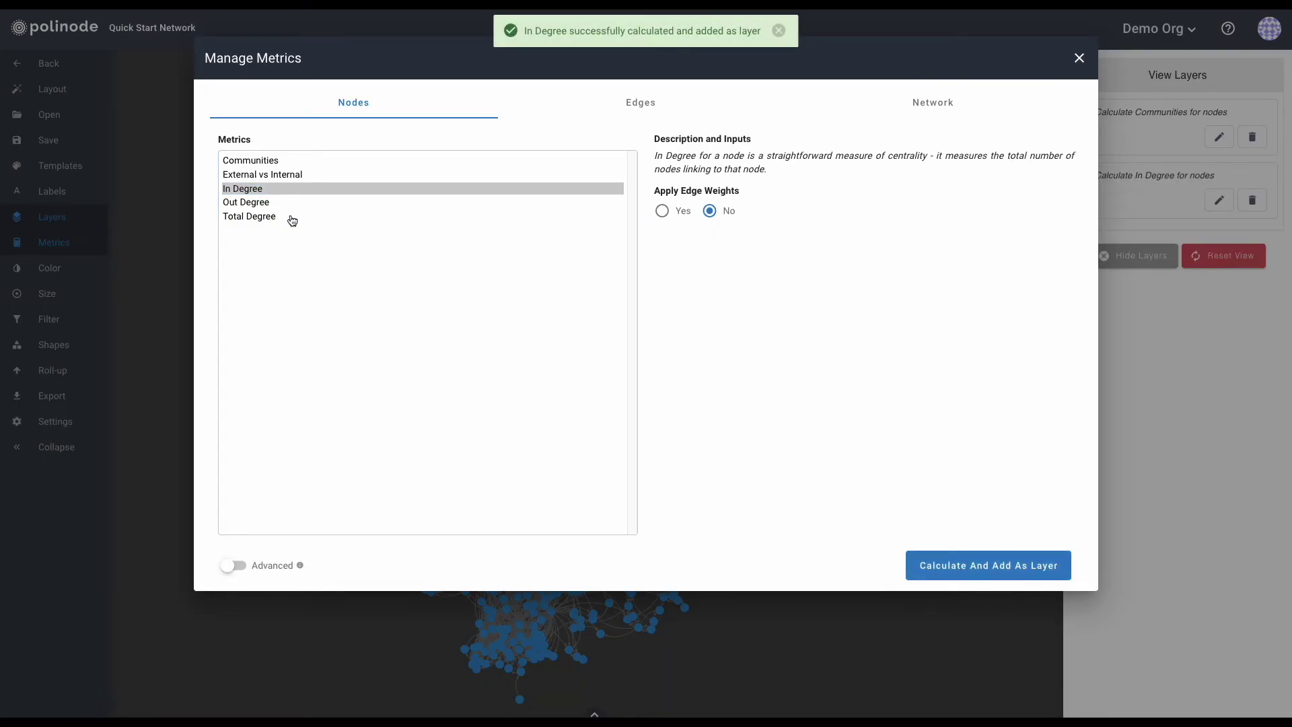
- Review the Communities, In Degree and Betweenness Centrality descriptions, close the dialog, and inspect a node
left_click(288, 162)
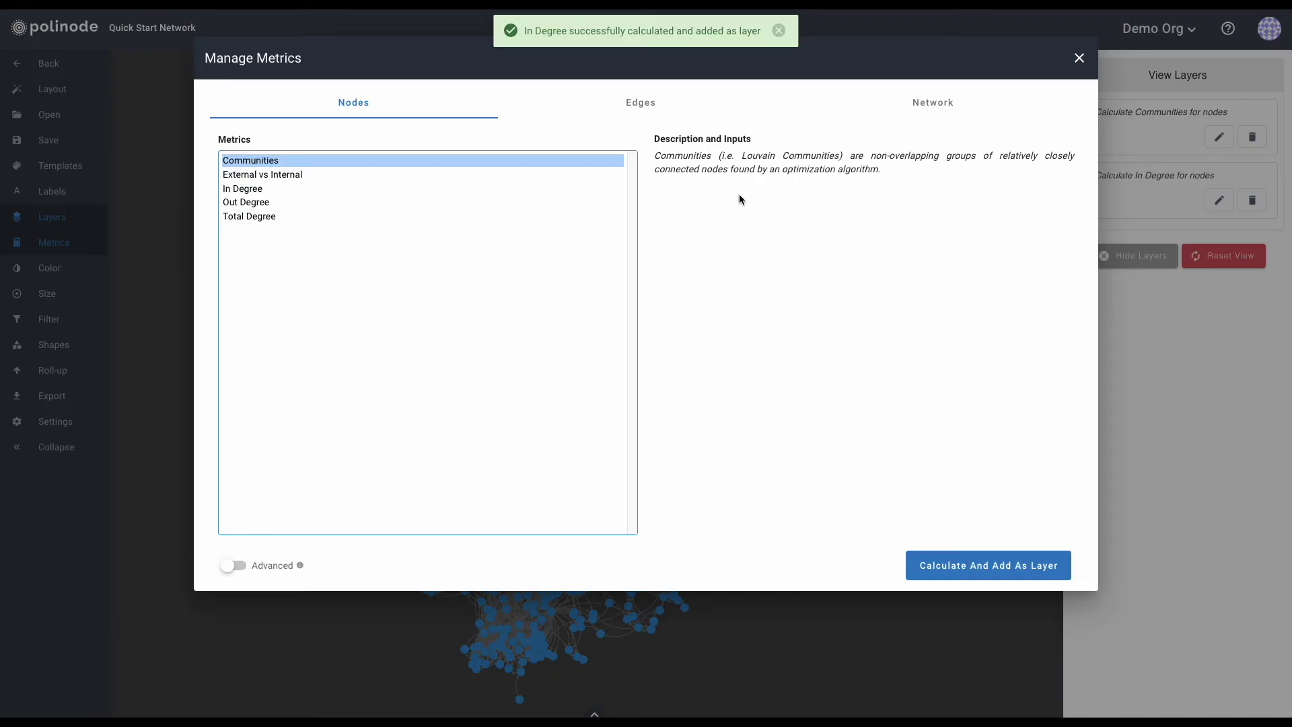
left_click(315, 190)
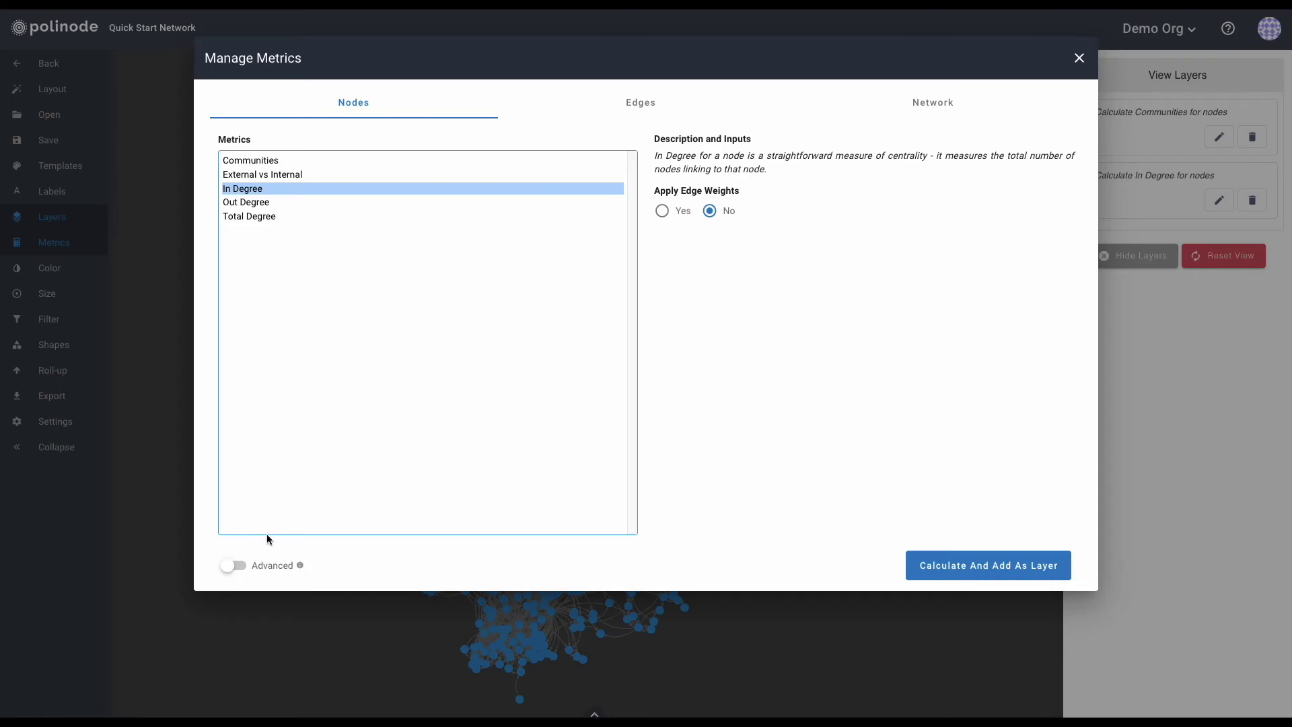
left_click(245, 569)
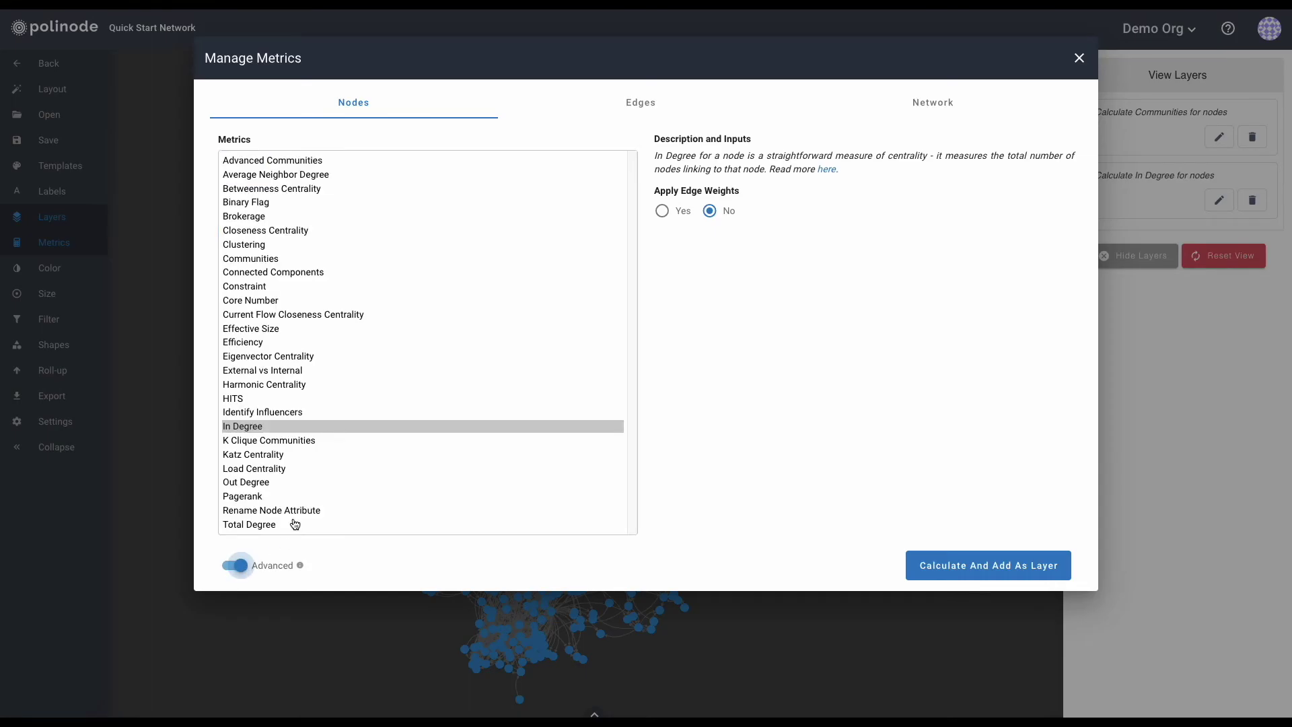
left_click(274, 192)
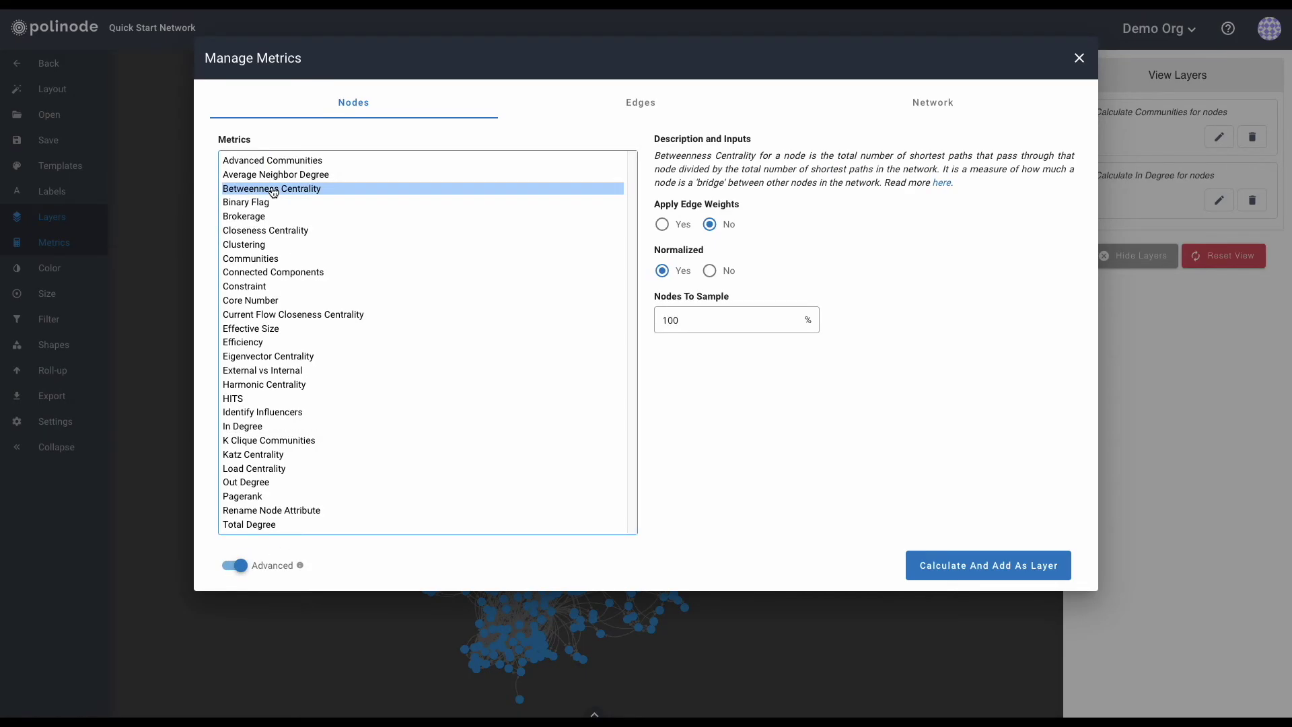
left_click(237, 568)
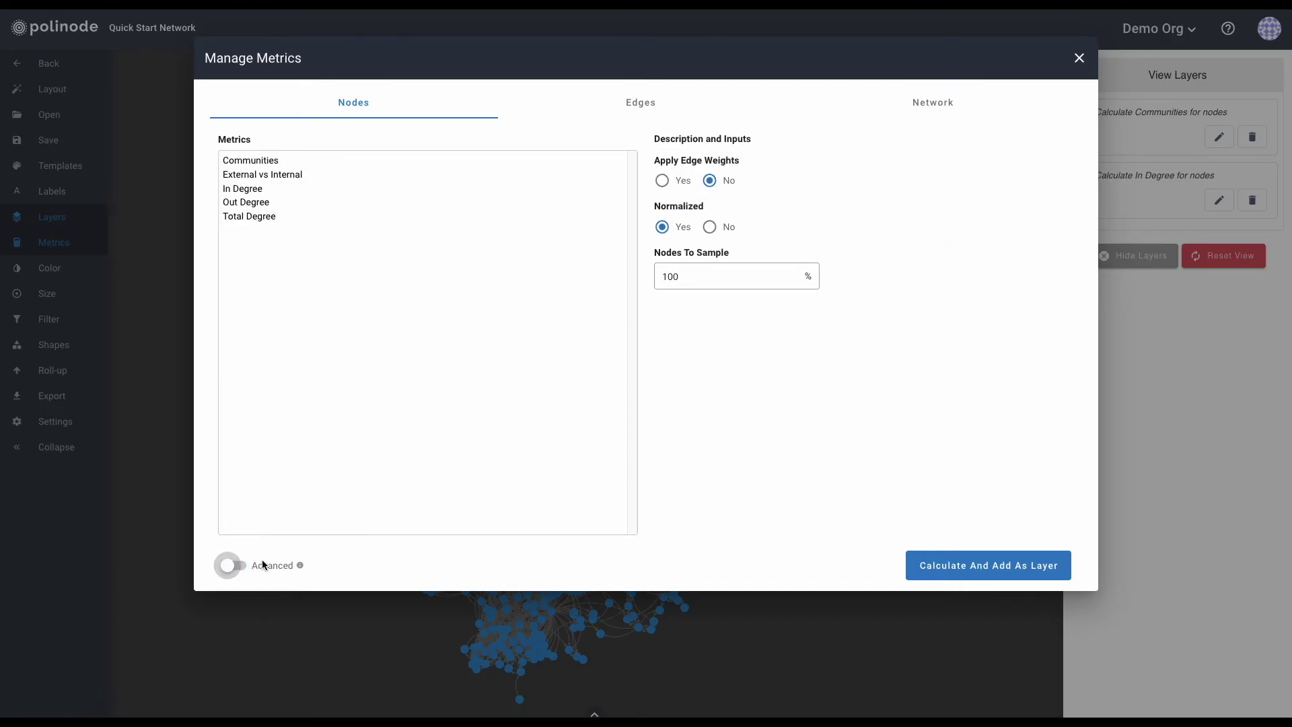
left_click(267, 163)
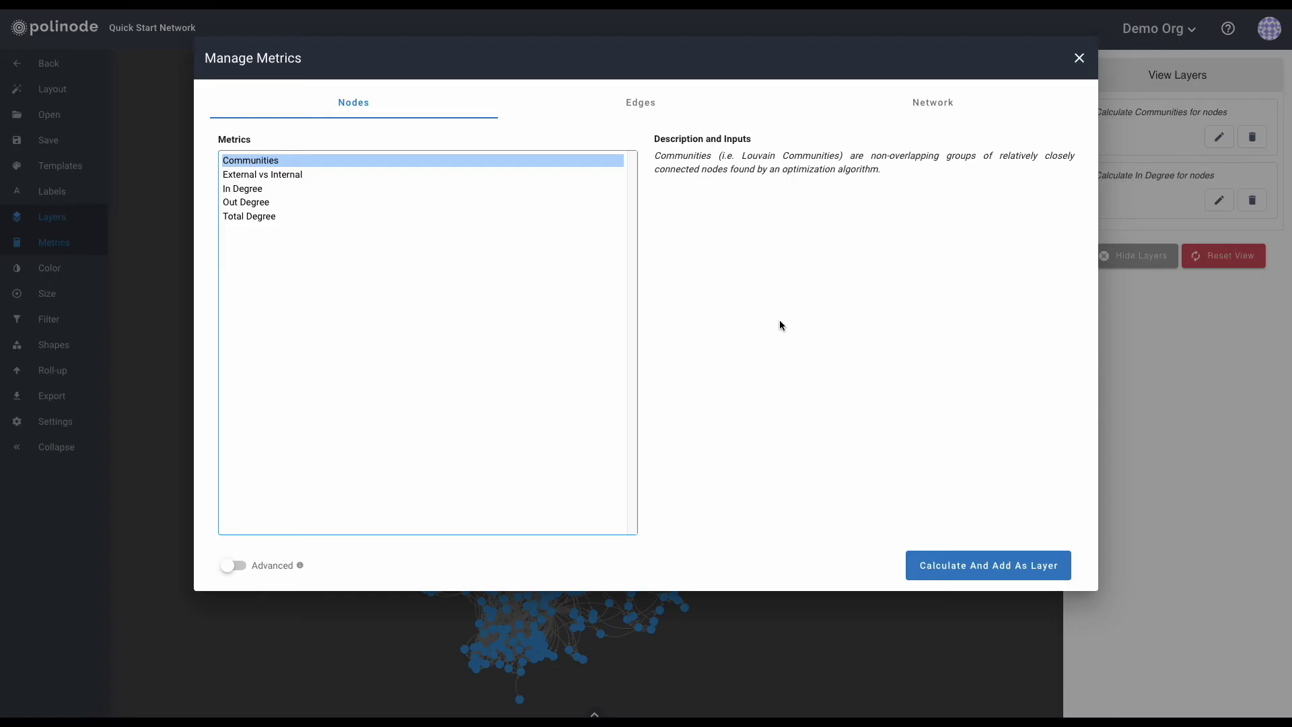
left_click(275, 190)
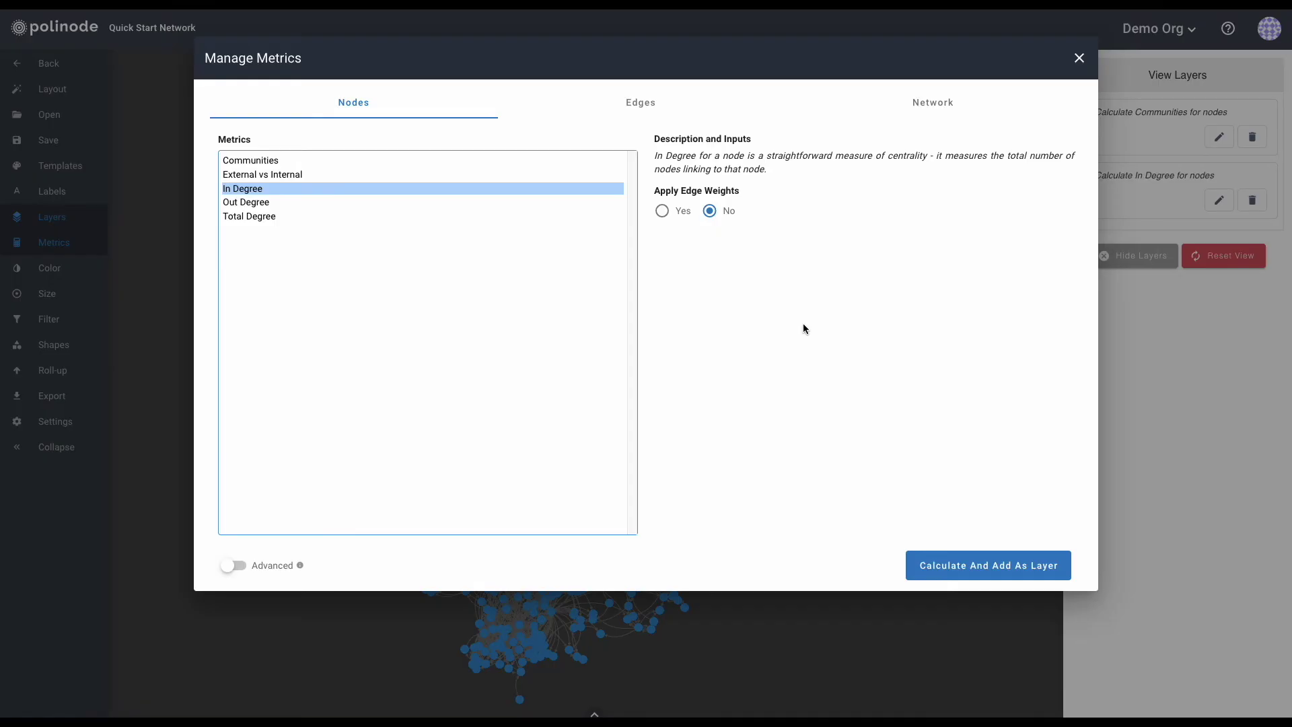
left_click(1078, 58)
left_click(706, 339)
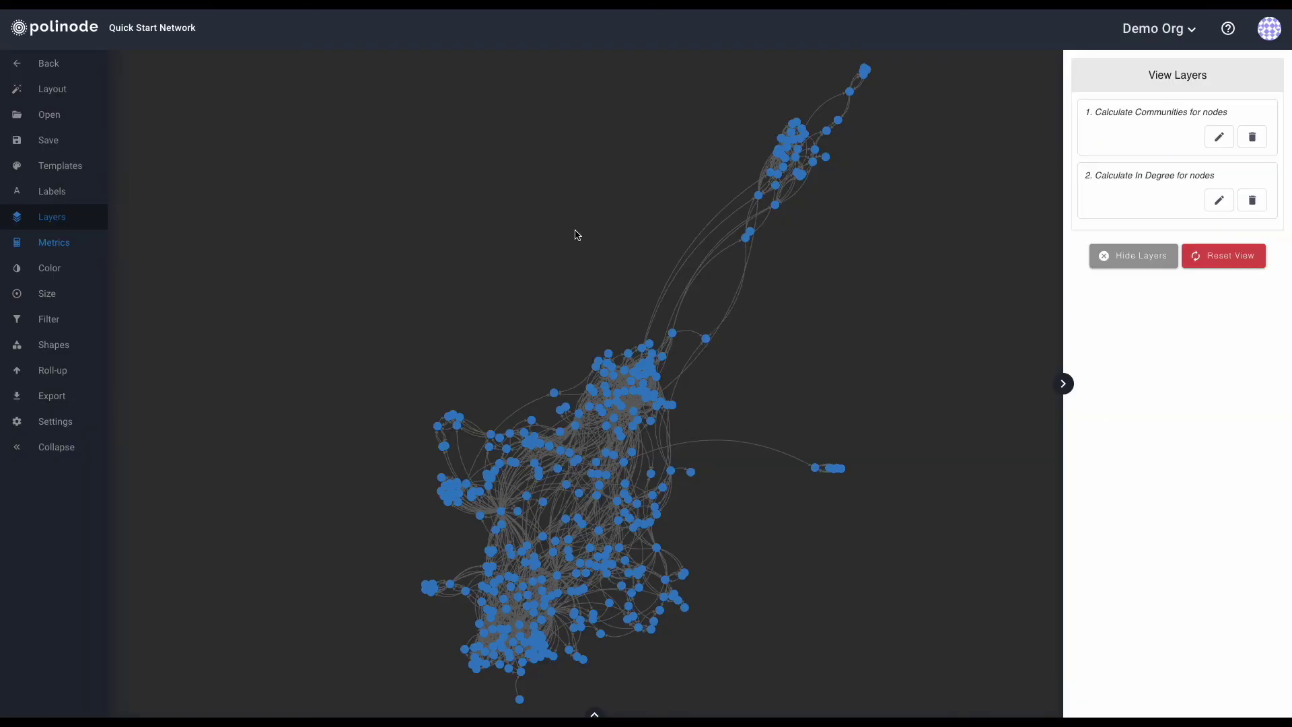
- Colour the nodes by Communities and save it as the layer 'Color nodes by Communities'
left_click(68, 269)
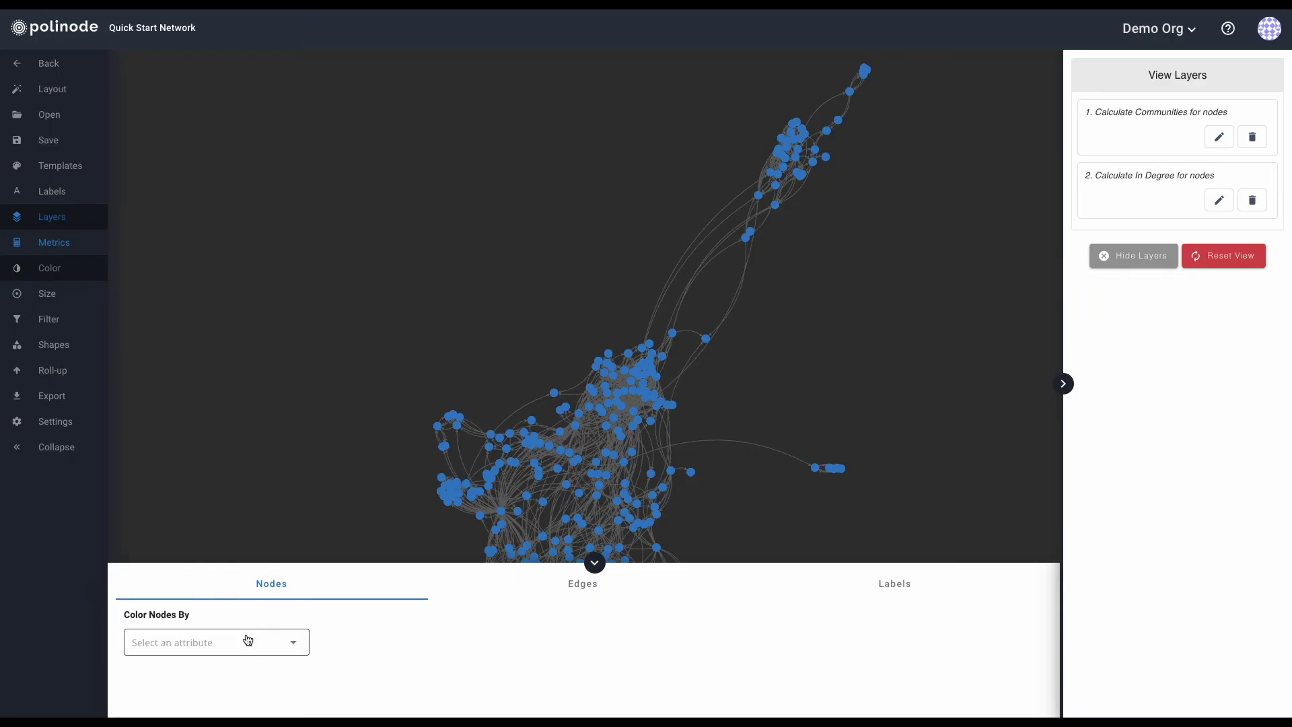
left_click(240, 642)
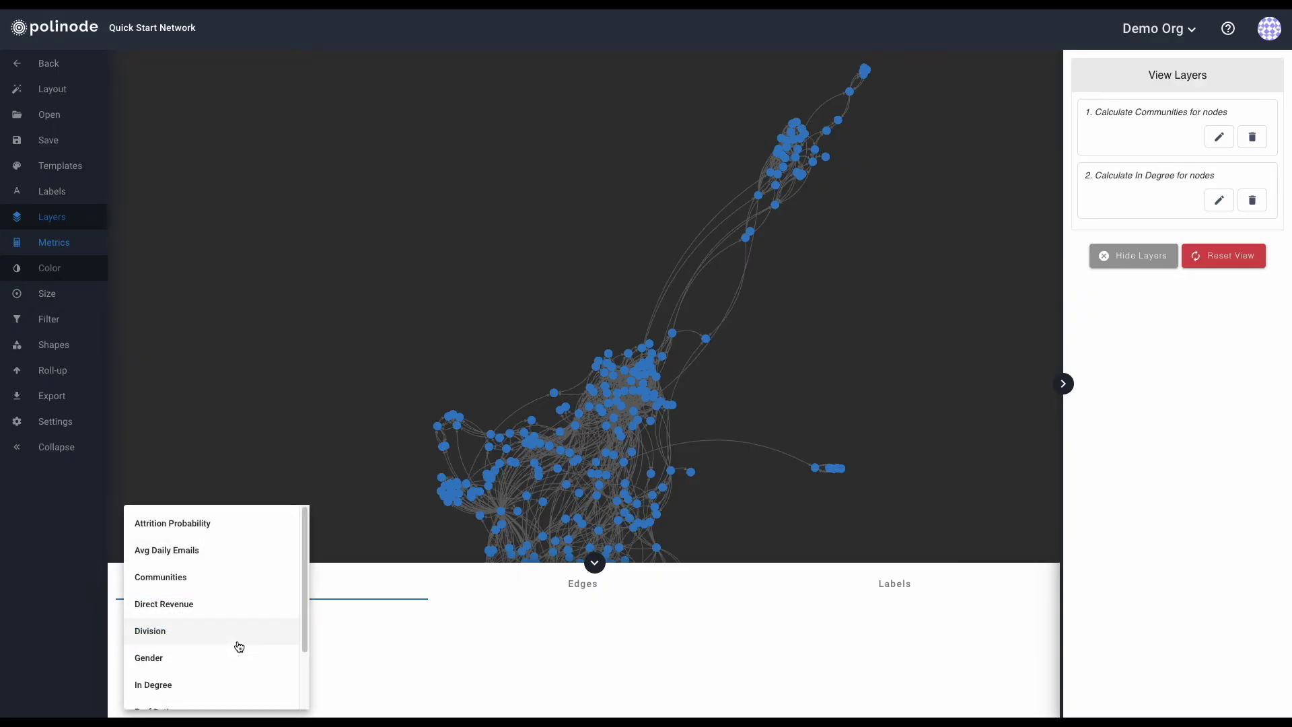
left_click(193, 582)
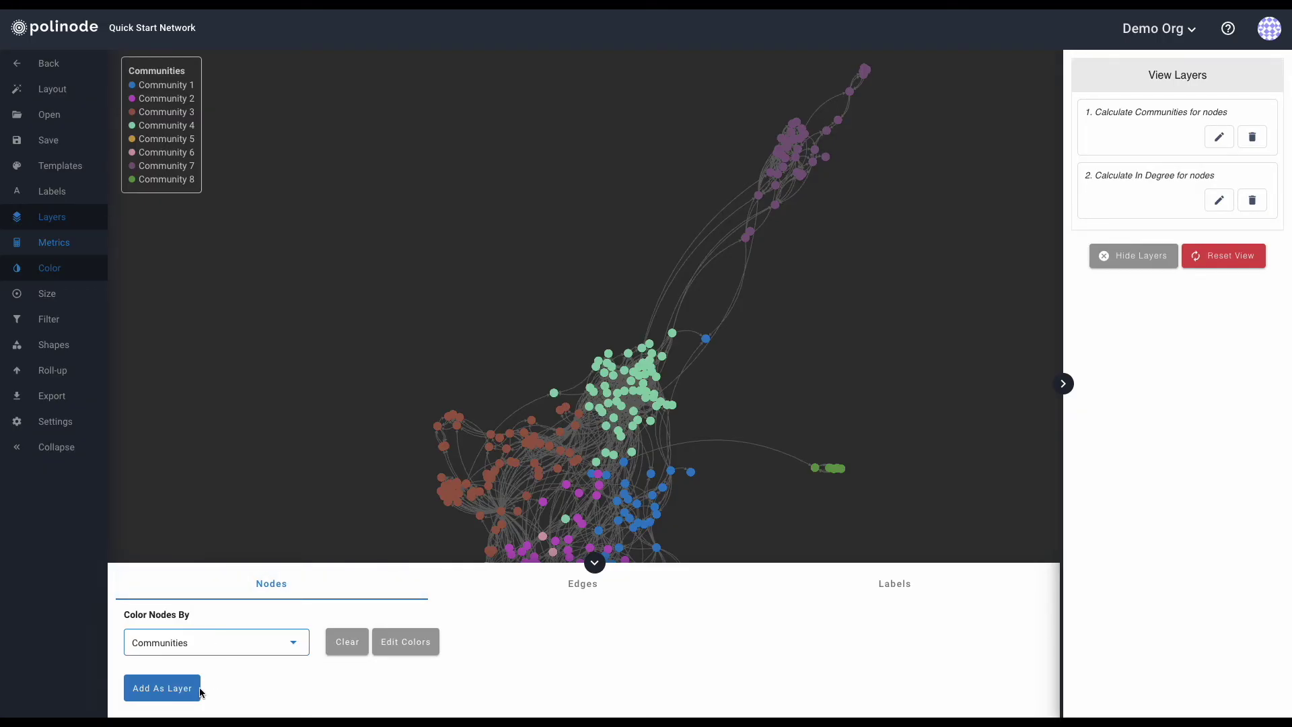
left_click(177, 695)
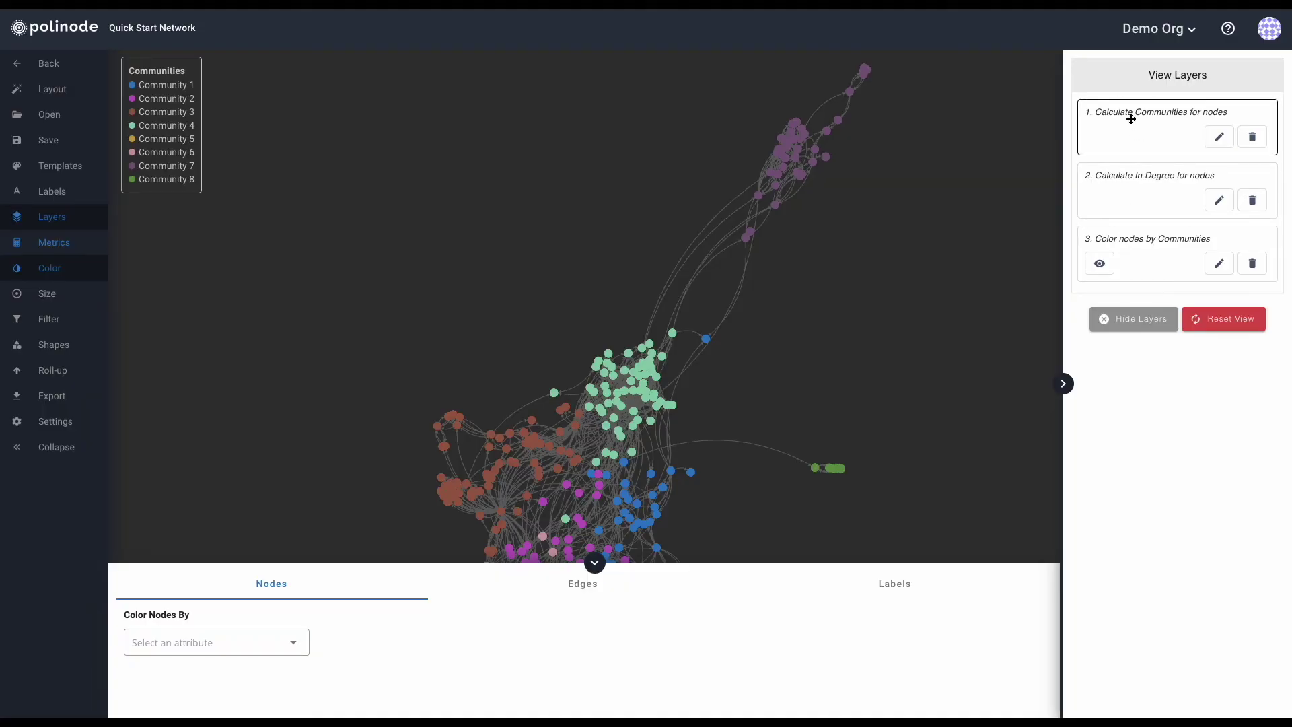
left_click(595, 566)
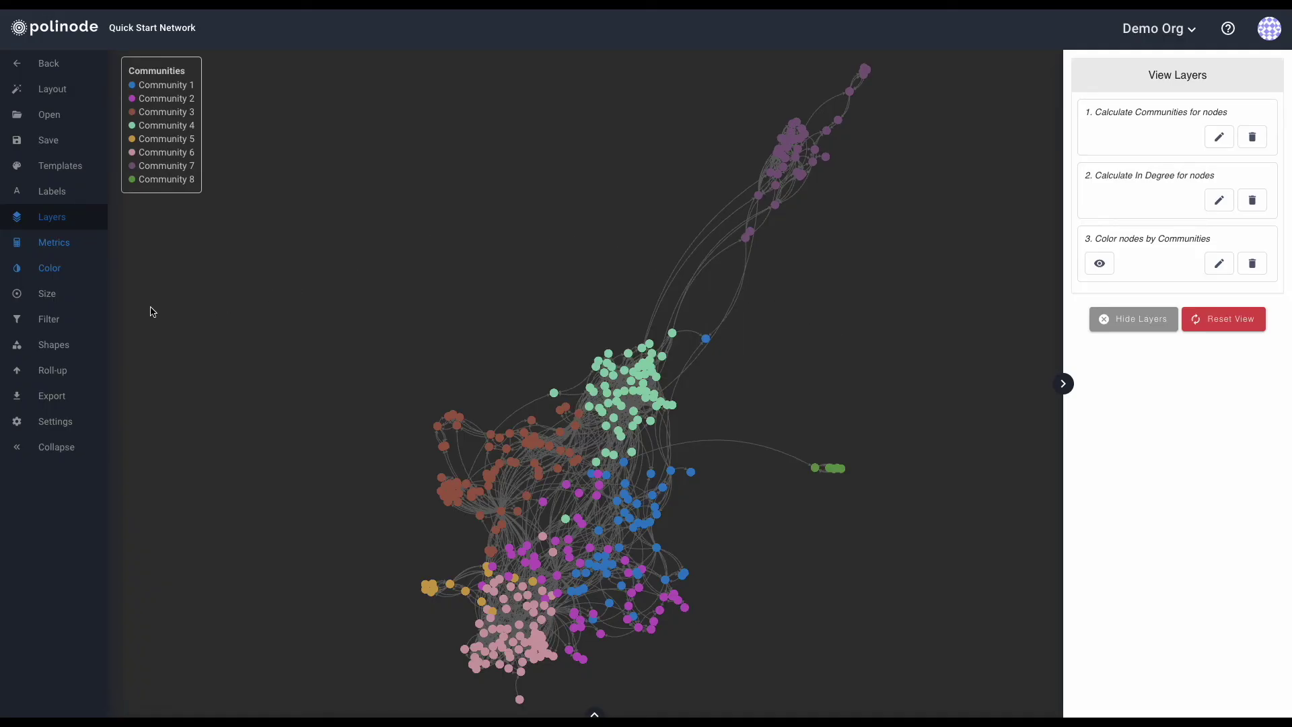
- Size nodes by In Degree with a wider size range, fade nodes below about 6, and save as a layer
left_click(56, 300)
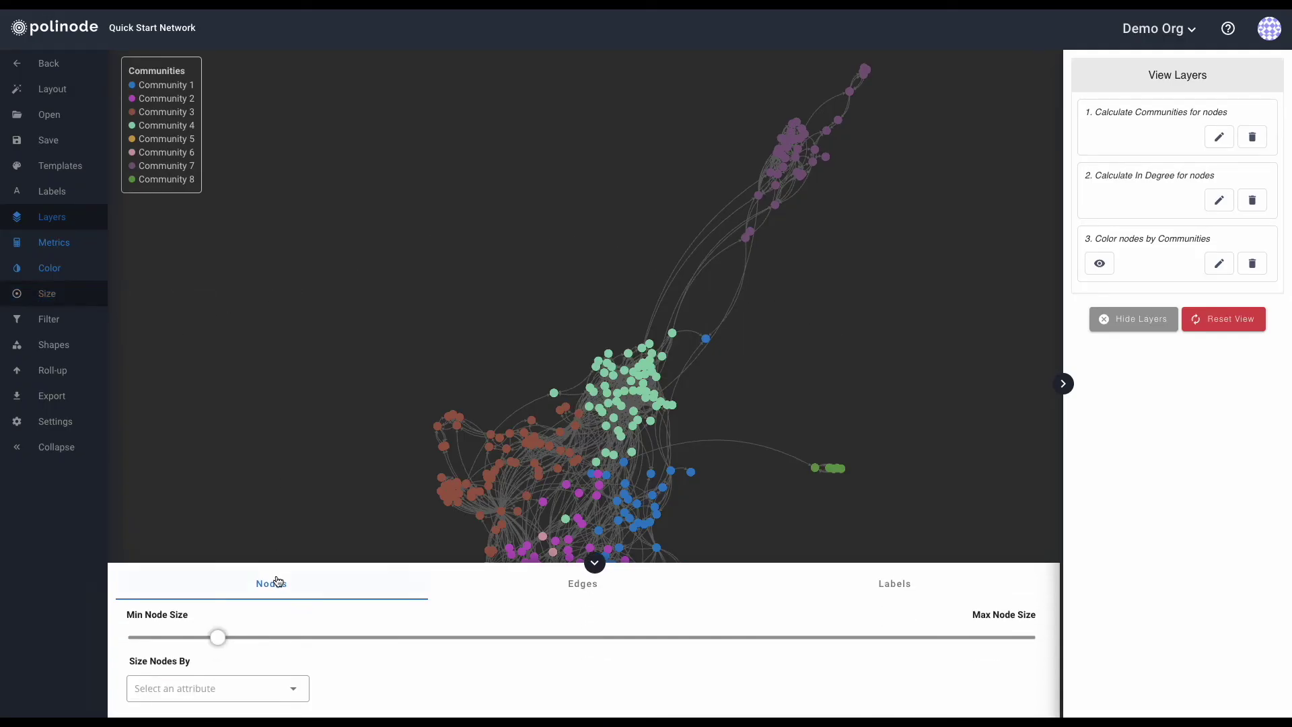
left_click(230, 702)
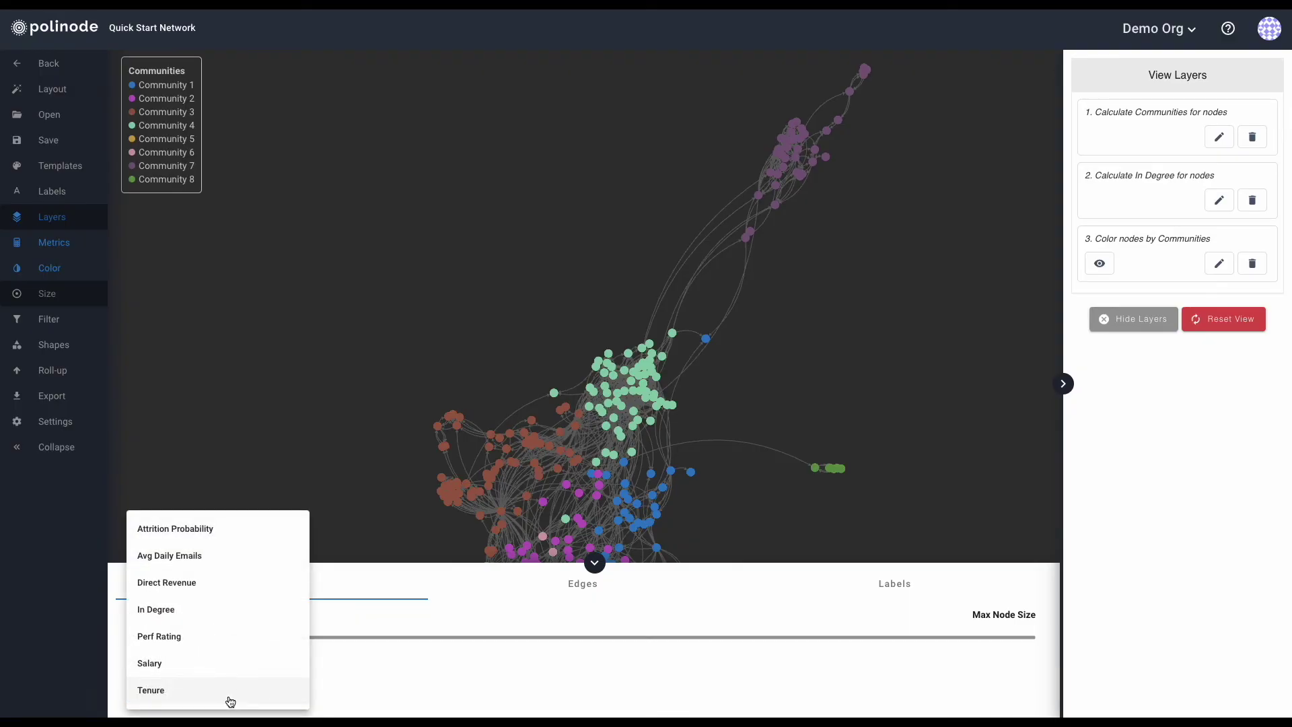
left_click(185, 610)
left_click_drag(207, 647, 322, 646)
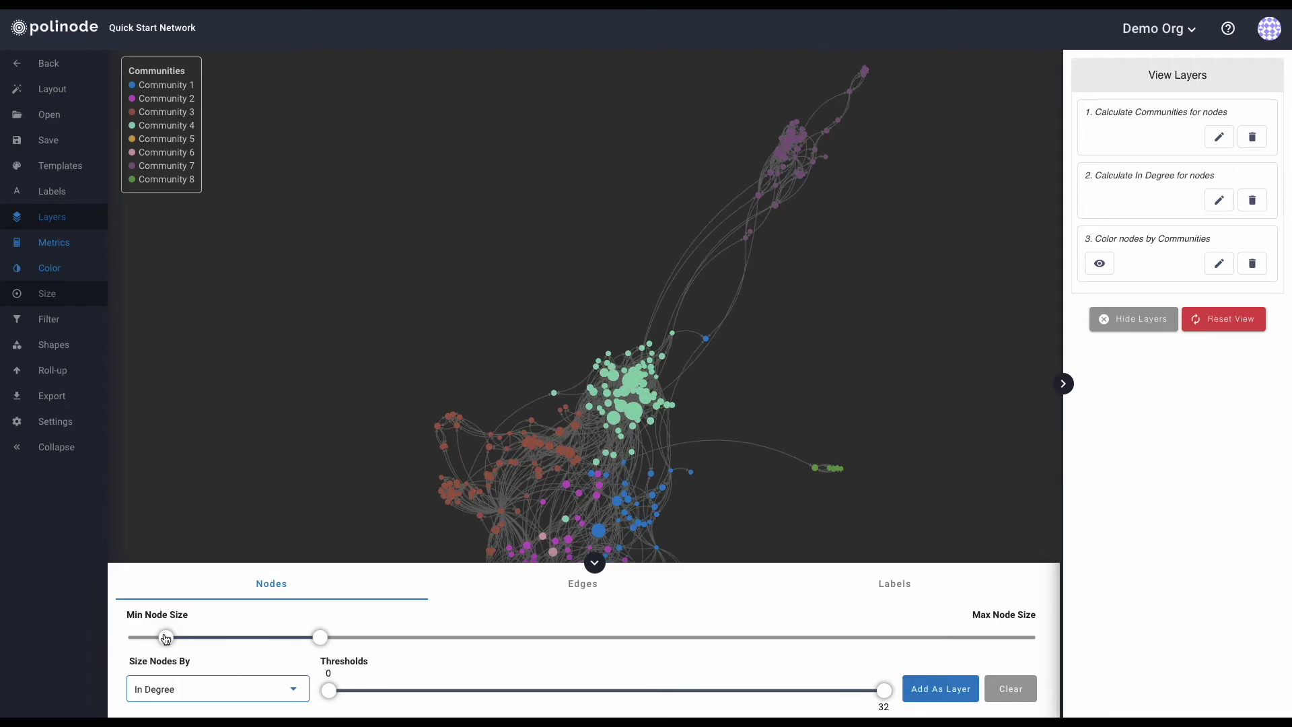
left_click_drag(166, 644, 151, 644)
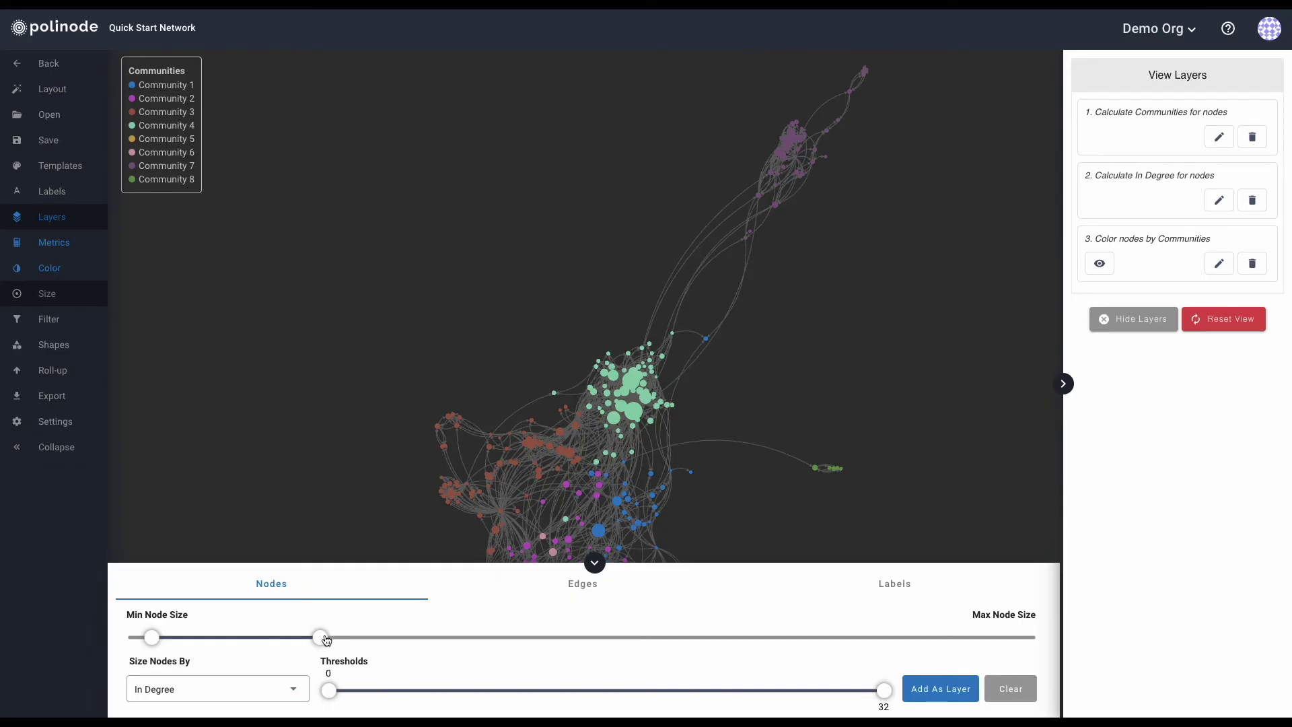
left_click_drag(321, 638, 363, 638)
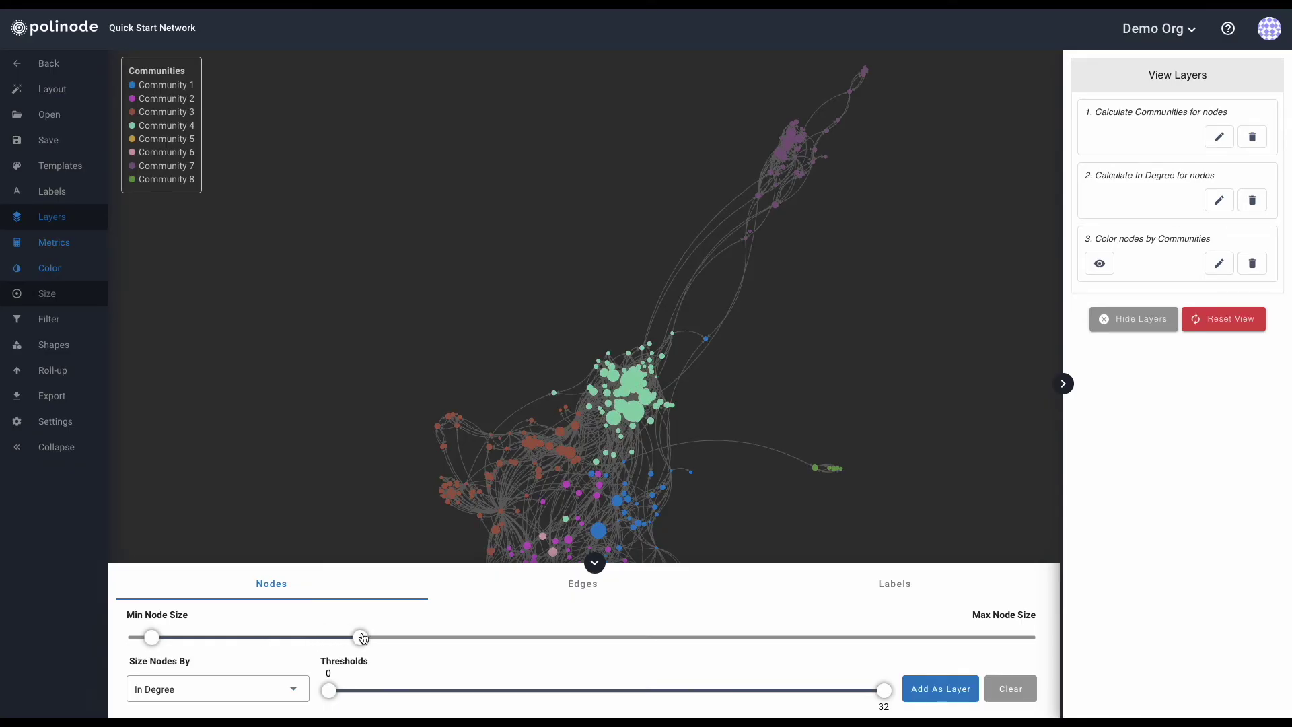
mouse_move(329, 690)
left_mouse_down()
mouse_move(640, 691)
mouse_move(328, 702)
left_mouse_up()
left_click(932, 686)
left_click(594, 562)
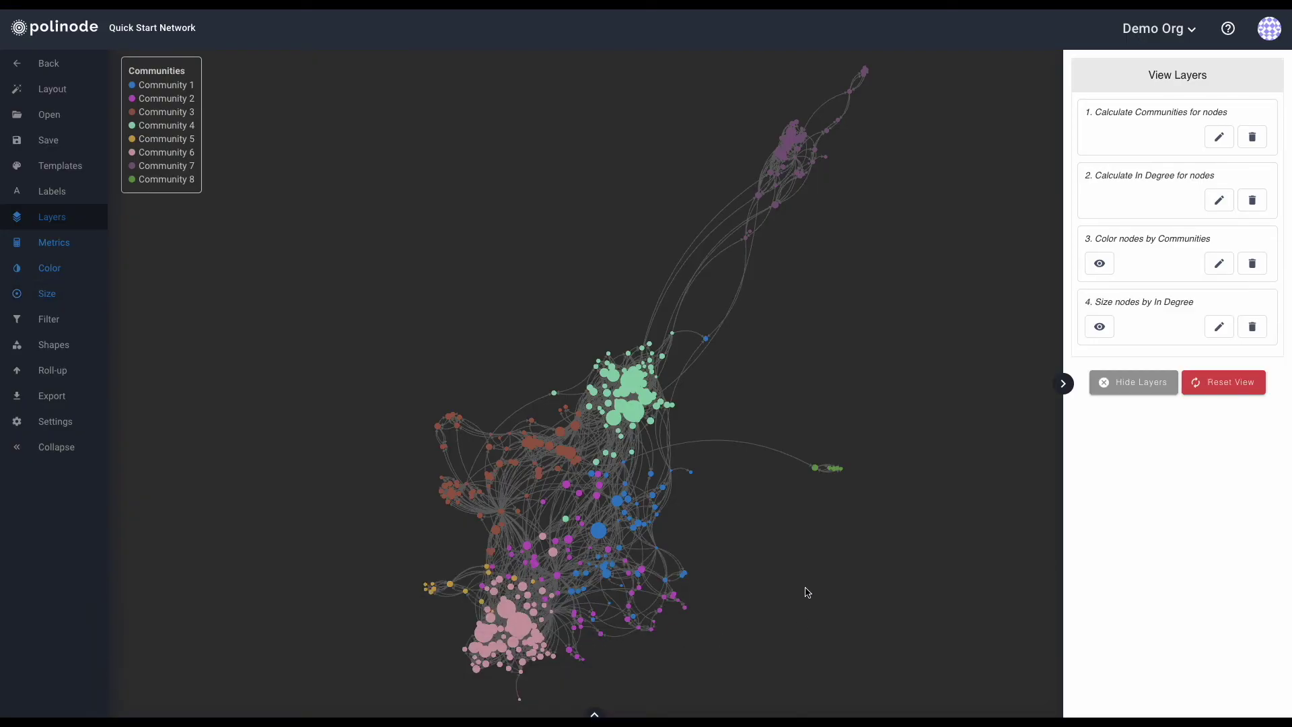
- Run a Force Directed layout with duration 5 and Prevent Overlap on, then inspect a node
left_click(94, 90)
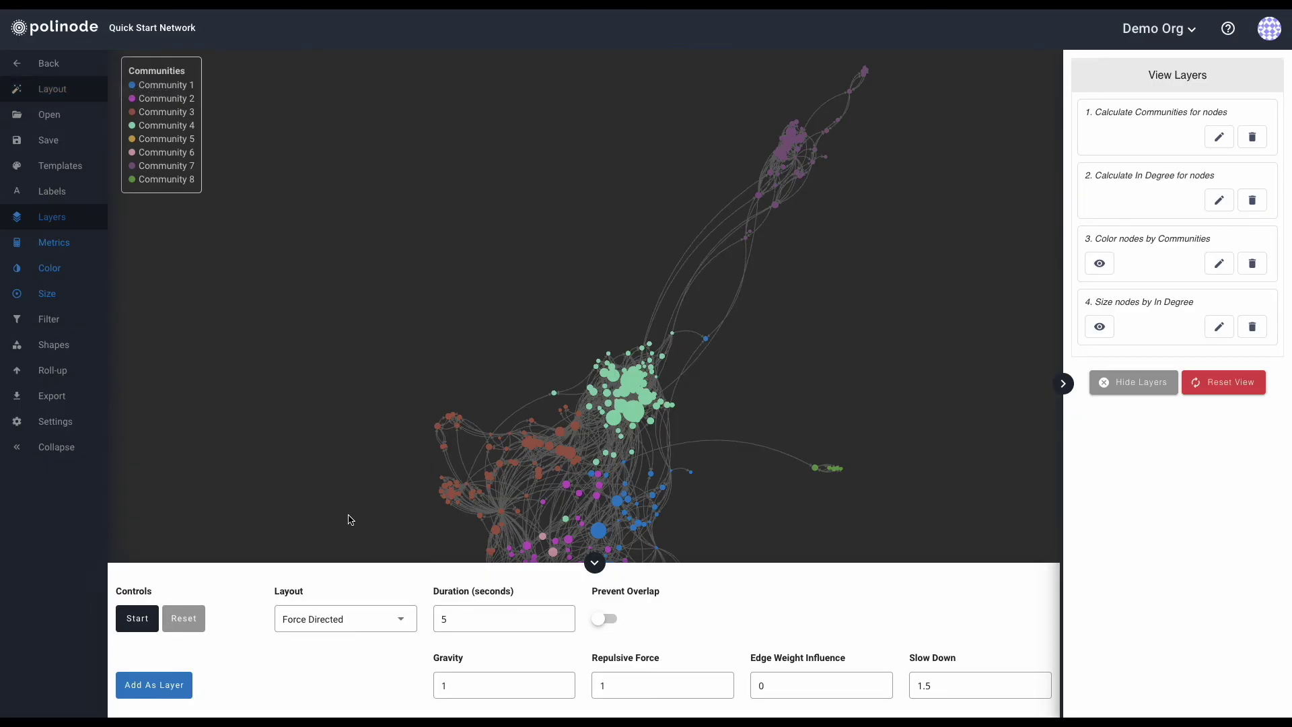
left_click(378, 621)
double_click(436, 619)
type("5")
left_click(602, 618)
left_click(141, 628)
left_click(138, 619)
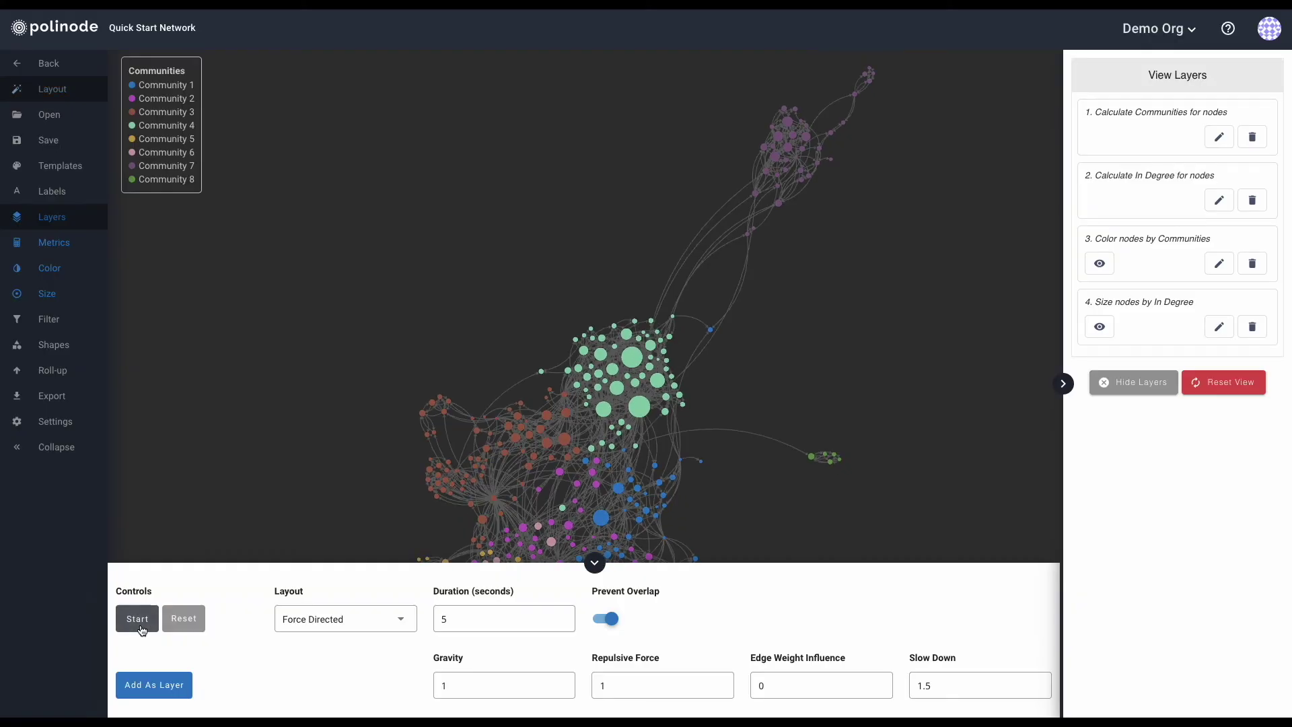
left_click(596, 567)
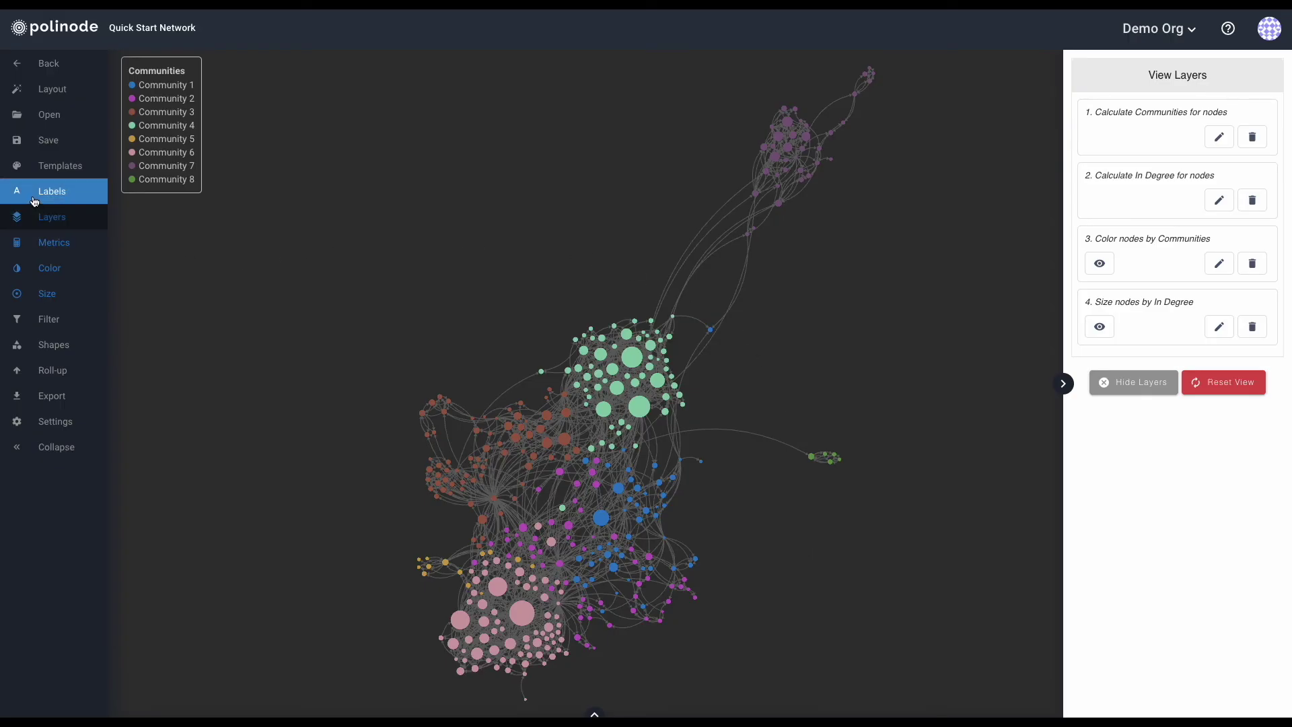
left_click(632, 361)
- Check a large node's attributes, deselect it, and check a node again
left_click(632, 363)
left_click(641, 409)
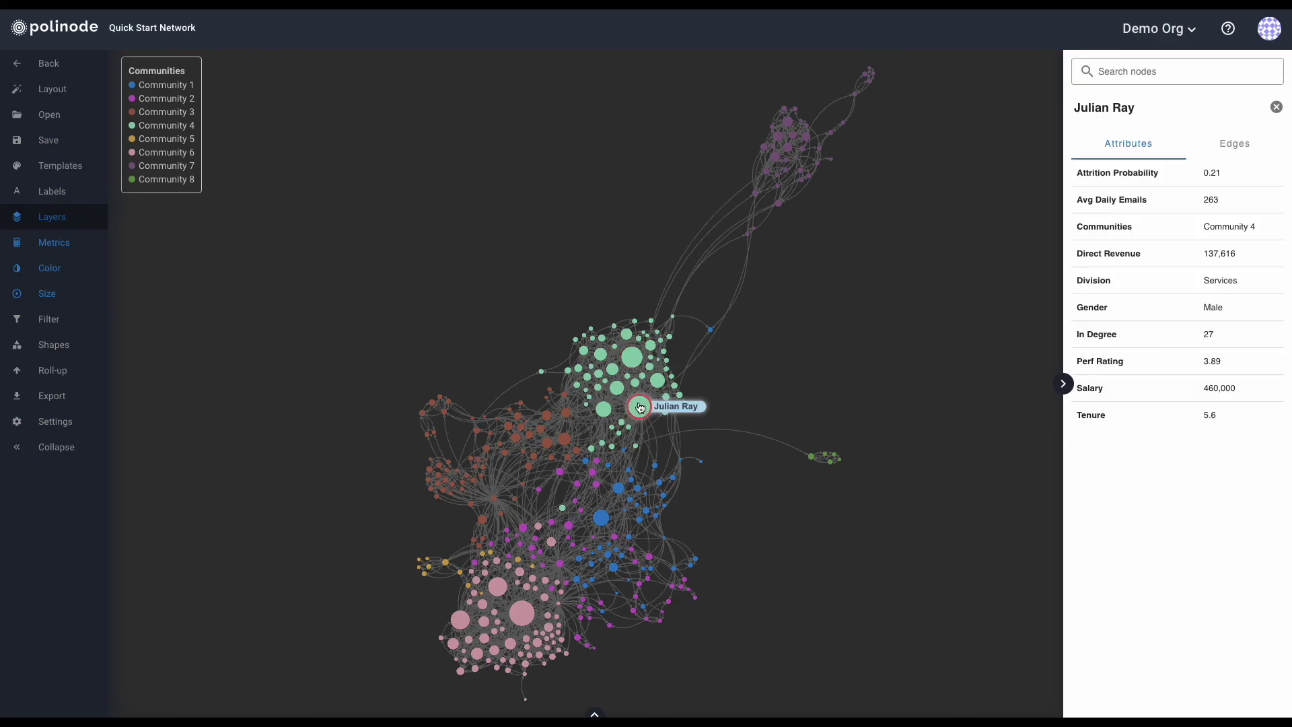
left_click(633, 364)
left_click(634, 364)
left_click(635, 404)
left_click(635, 404)
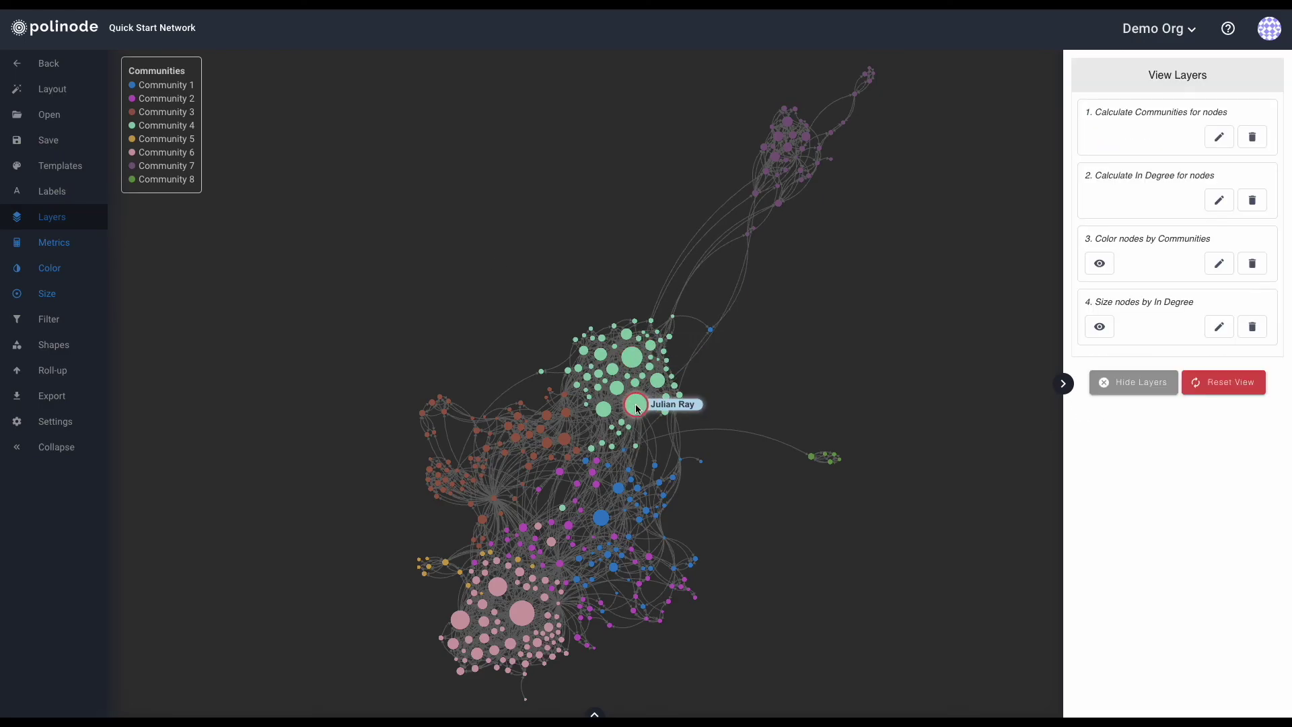
left_click(633, 362)
left_click(632, 361)
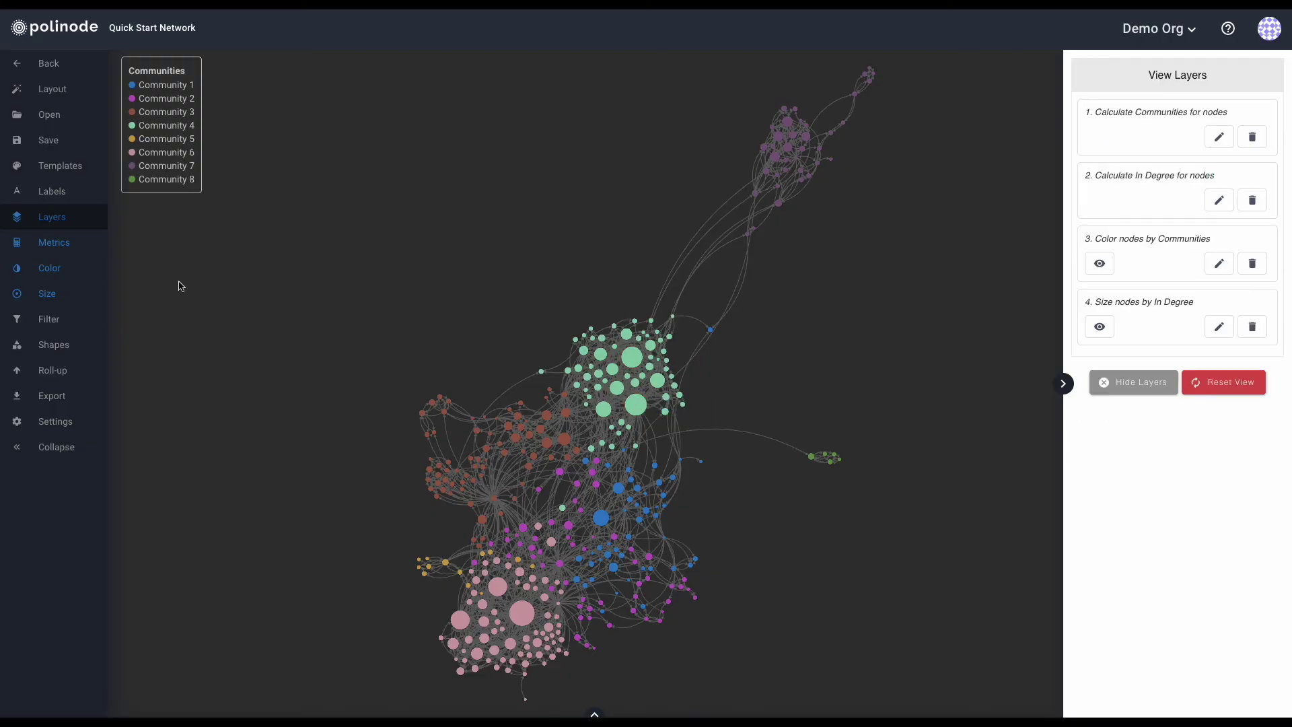
- Set Show Labels to Always so every node displays its name
left_click(41, 193)
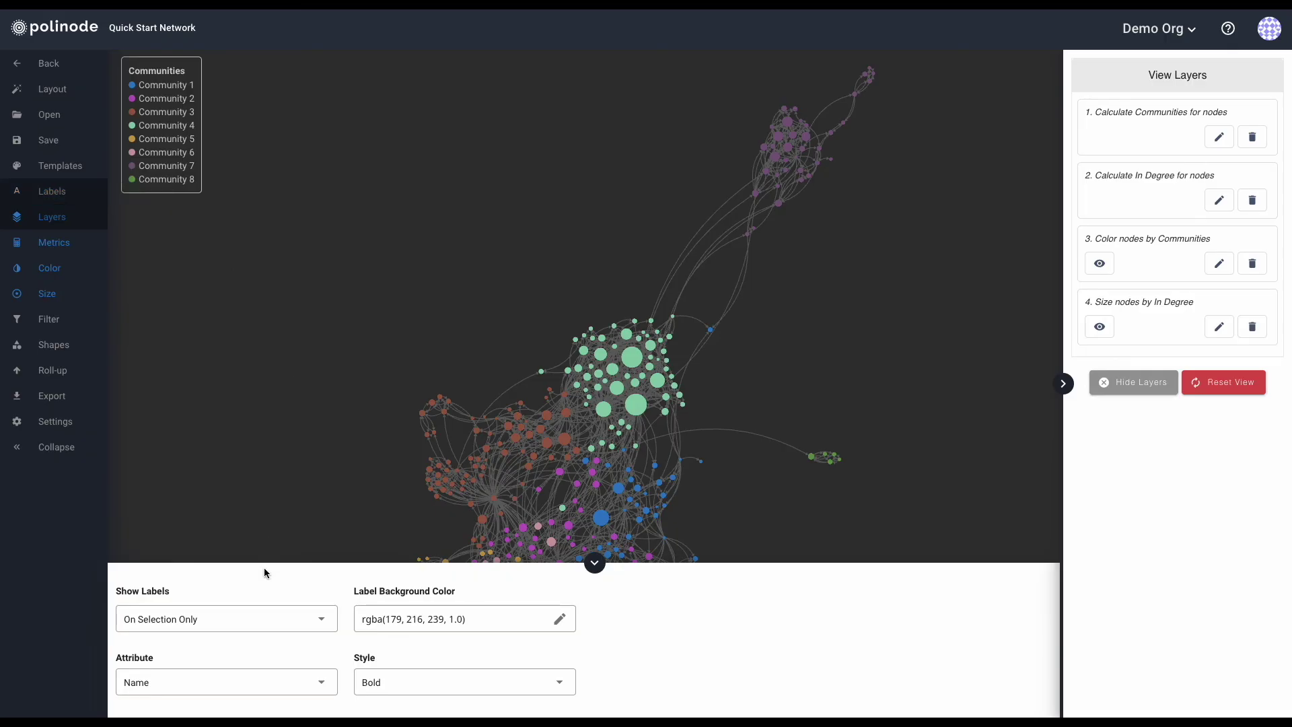
left_click(249, 624)
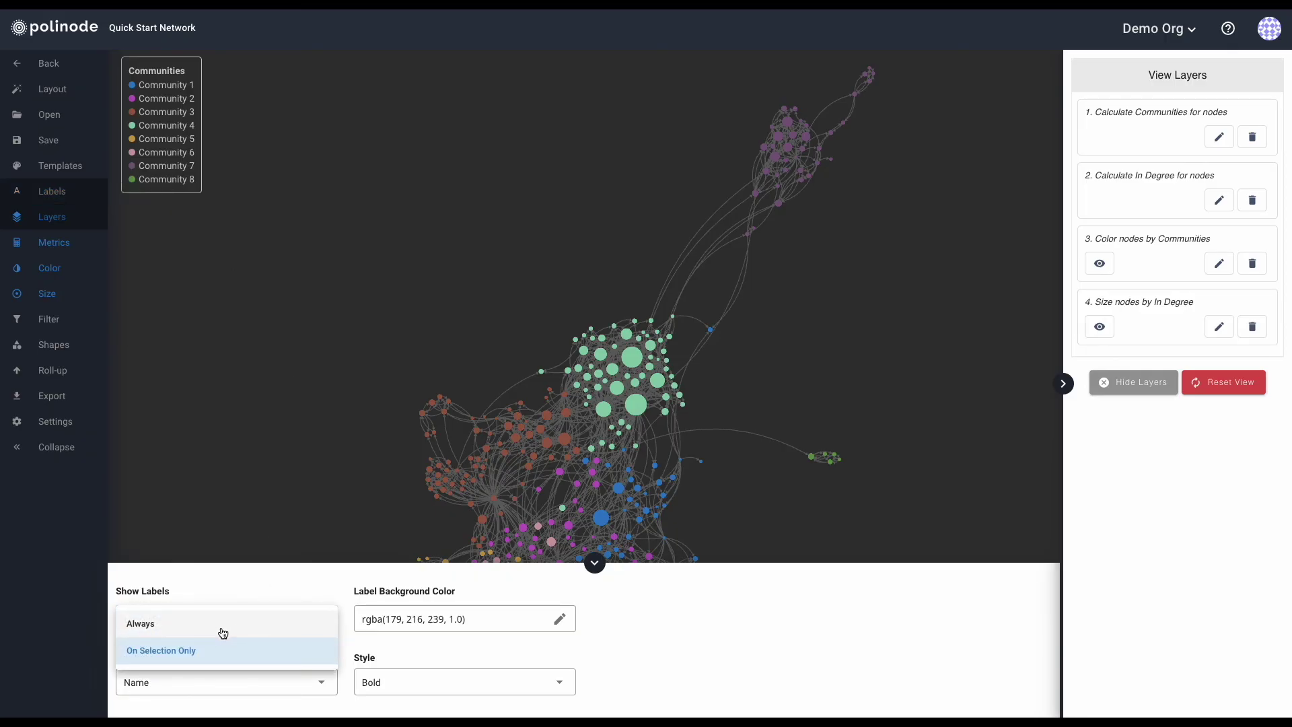
left_click(222, 633)
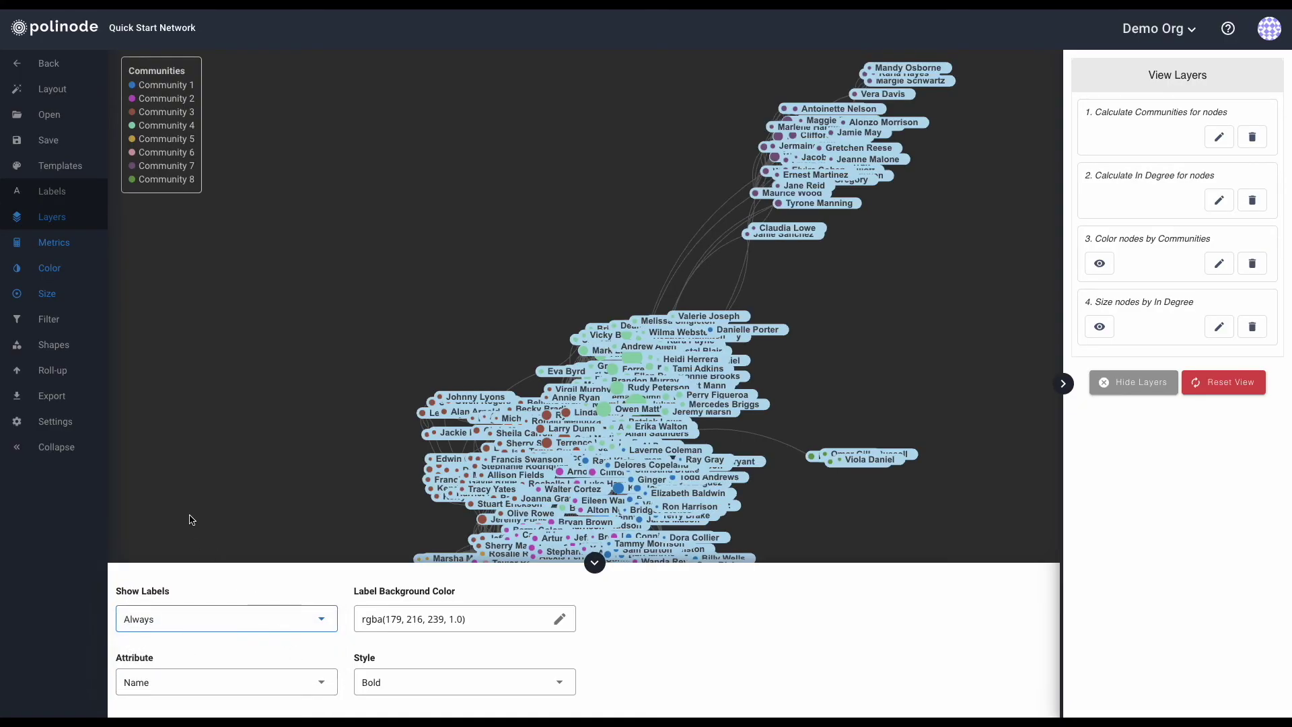
left_click(65, 320)
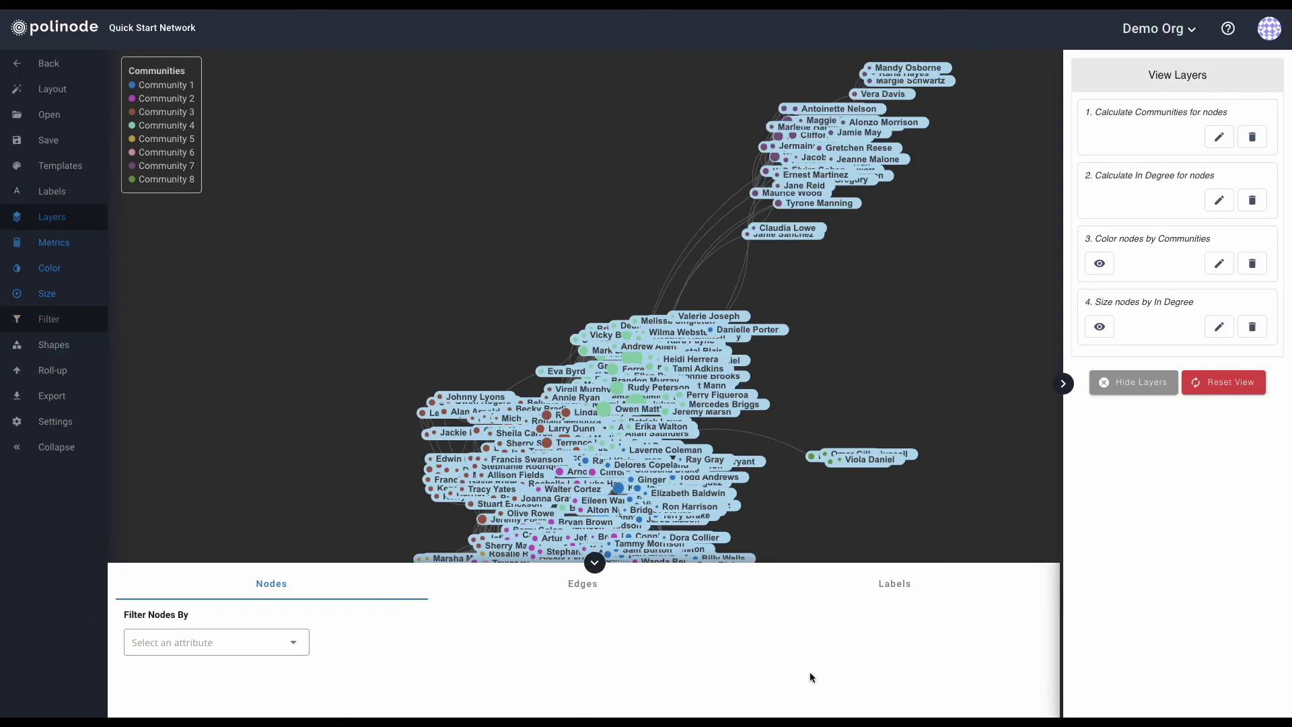
- Filter labels by In Degree with a lower threshold of 21 and save it as a new layer
left_click(888, 585)
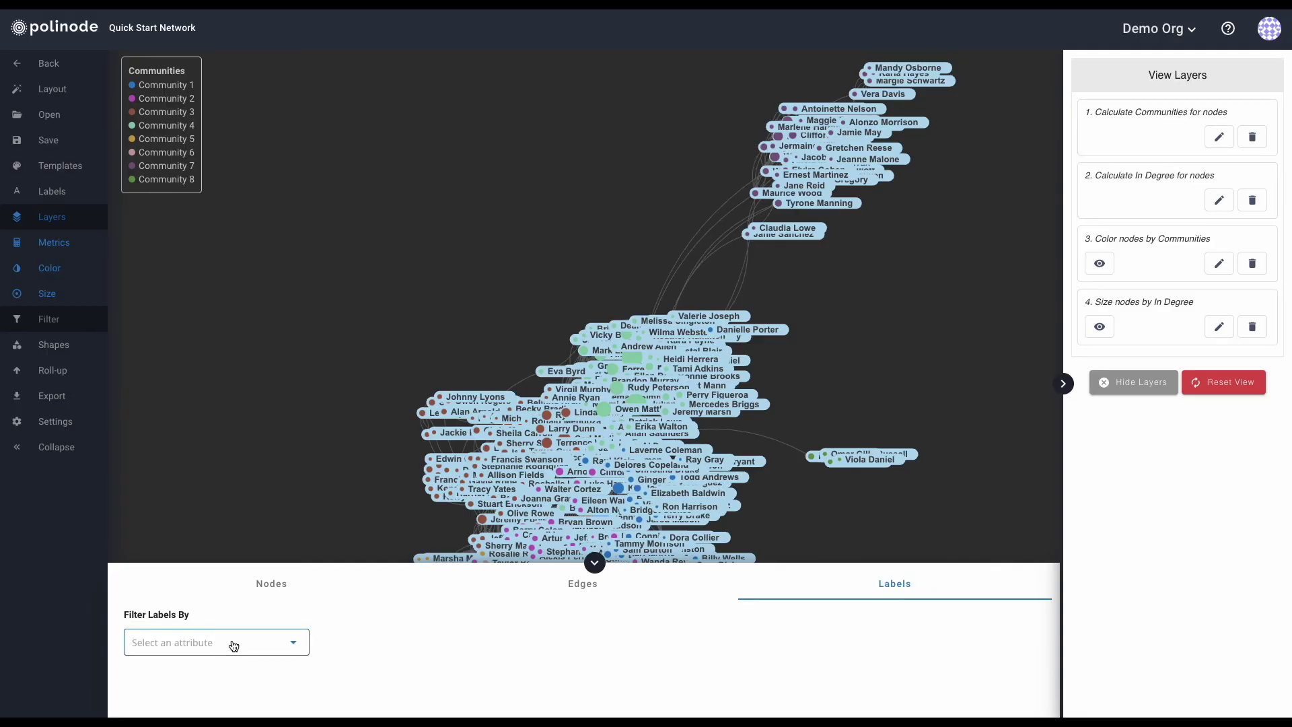
left_click(233, 645)
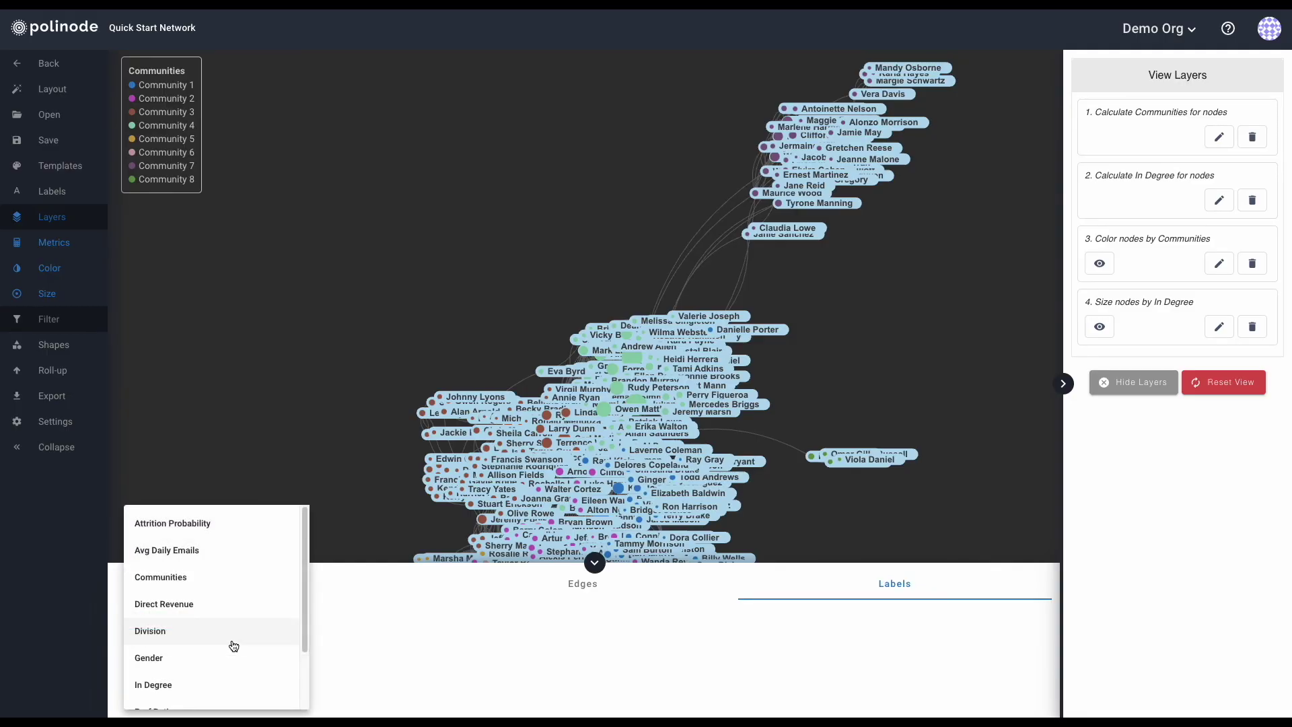
left_click(178, 685)
left_click_drag(337, 649, 799, 672)
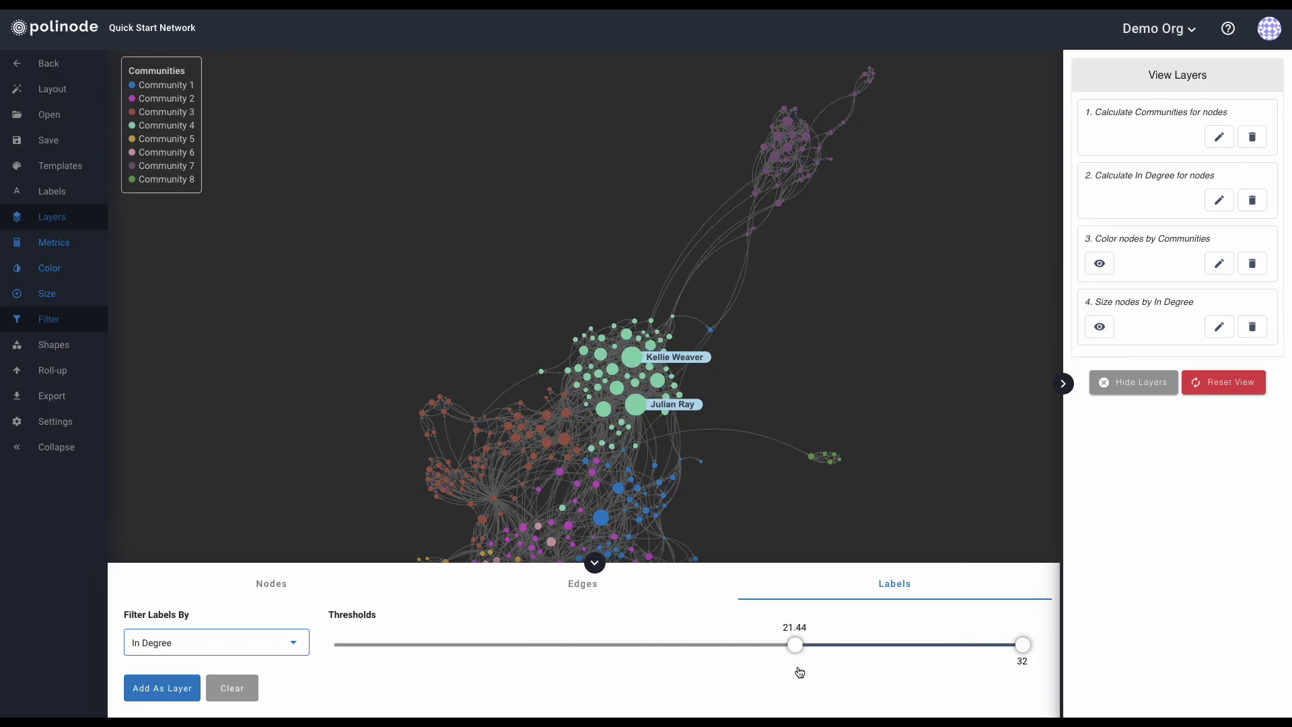
left_click(798, 628)
left_click_drag(807, 627, 766, 628)
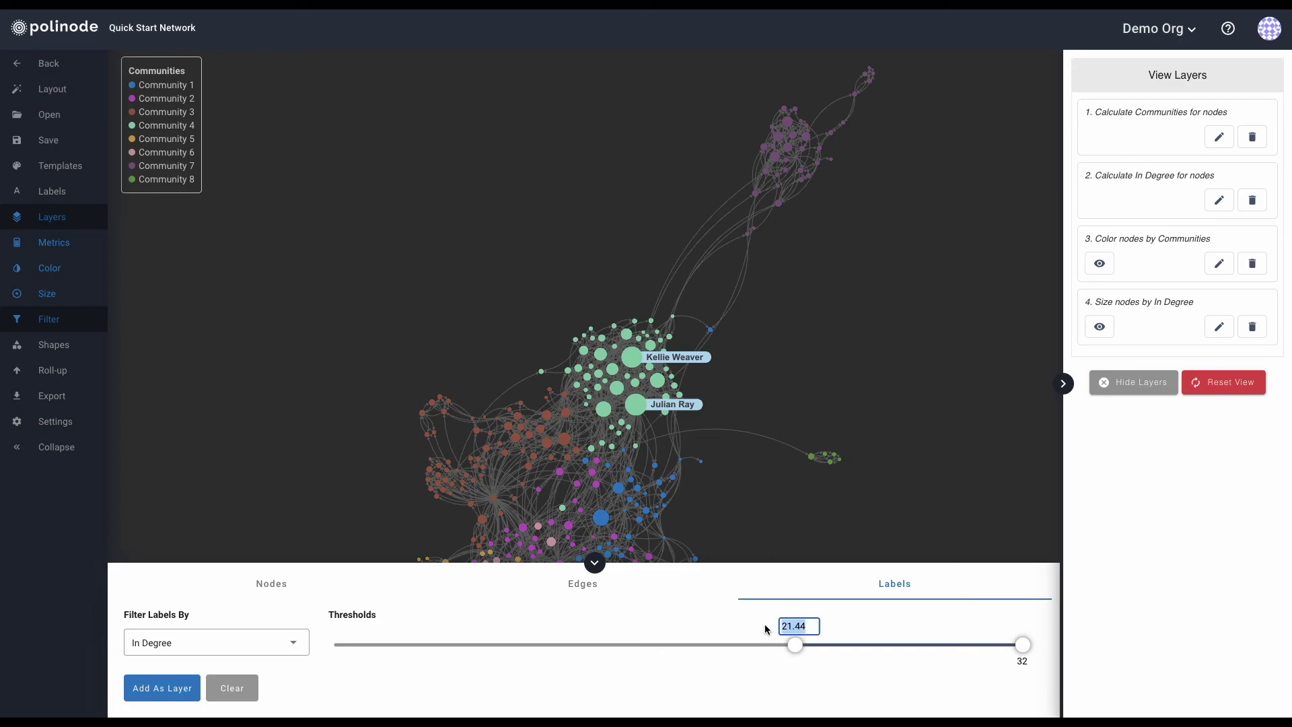
type("21")
key("Return")
left_click(154, 692)
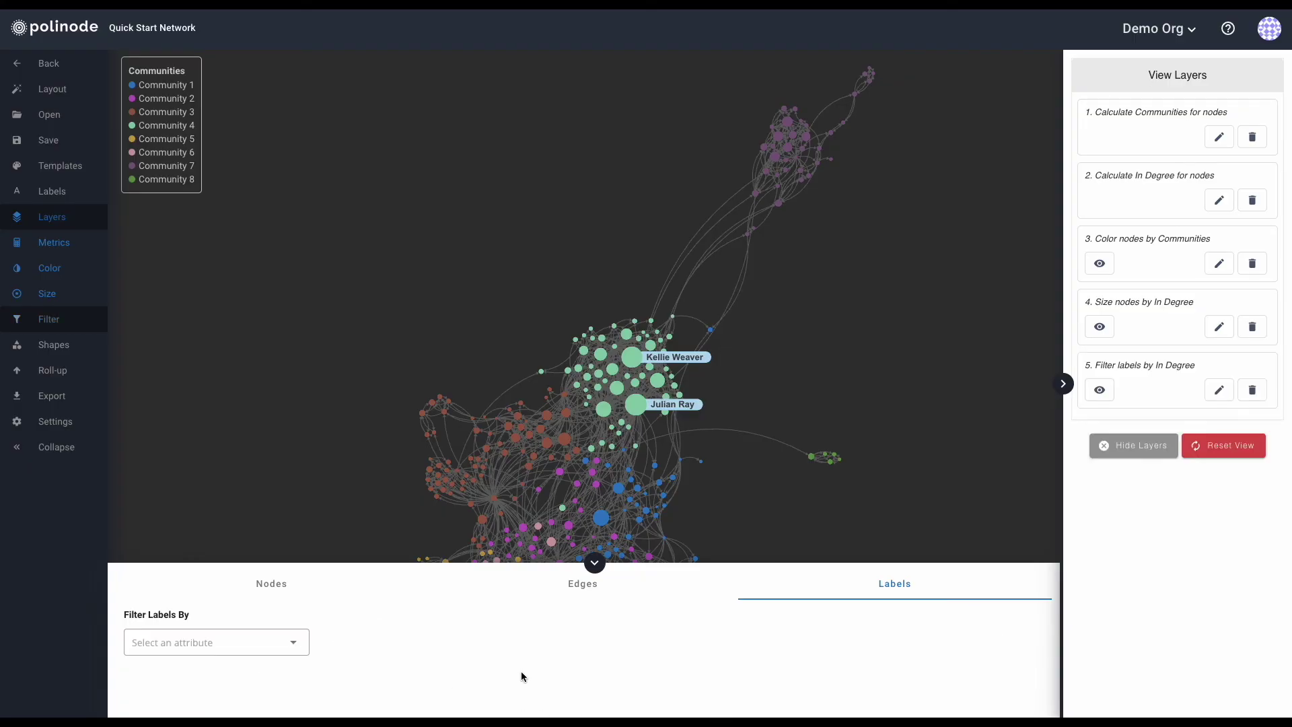
left_click(593, 565)
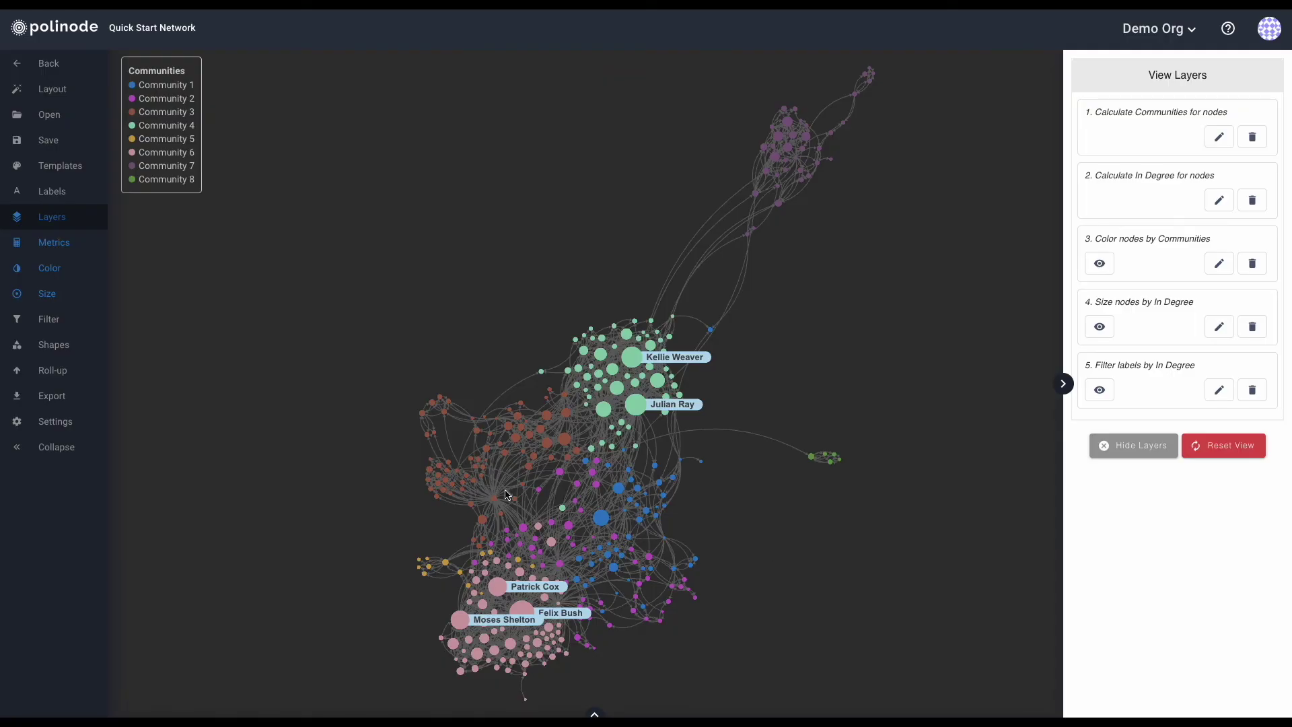
left_click(27, 319)
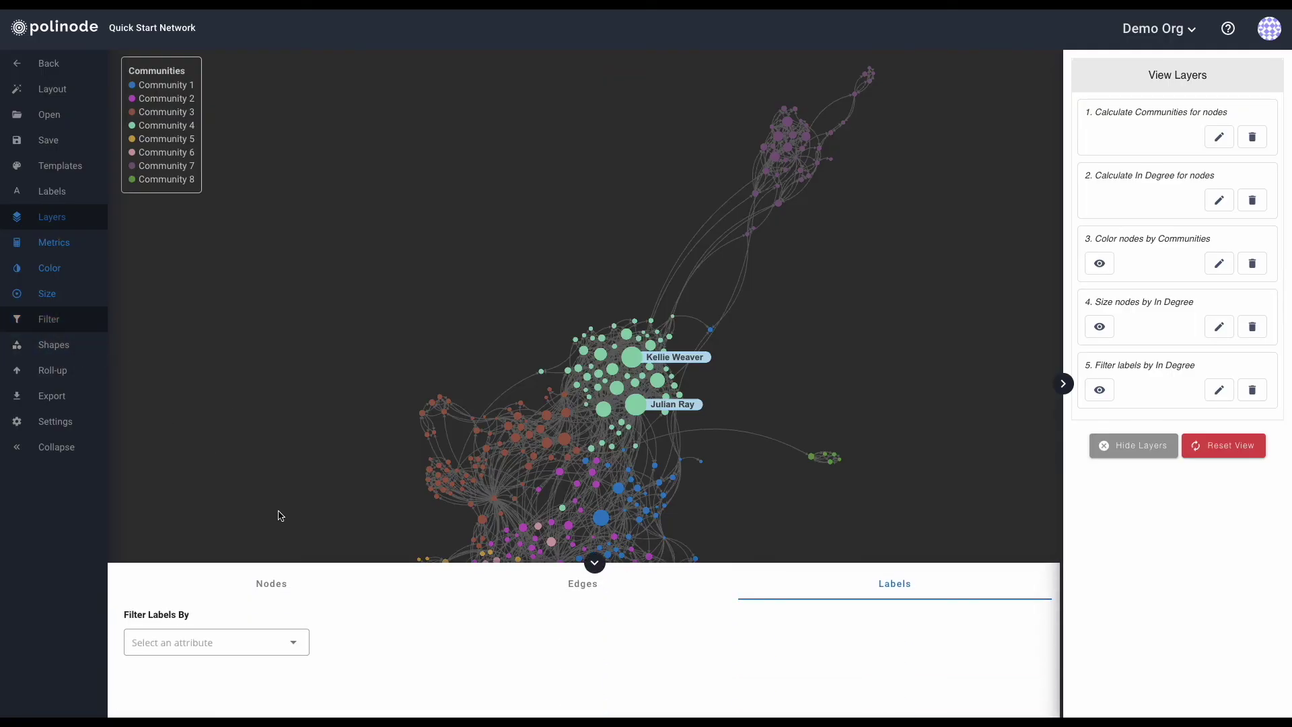
left_click(247, 592)
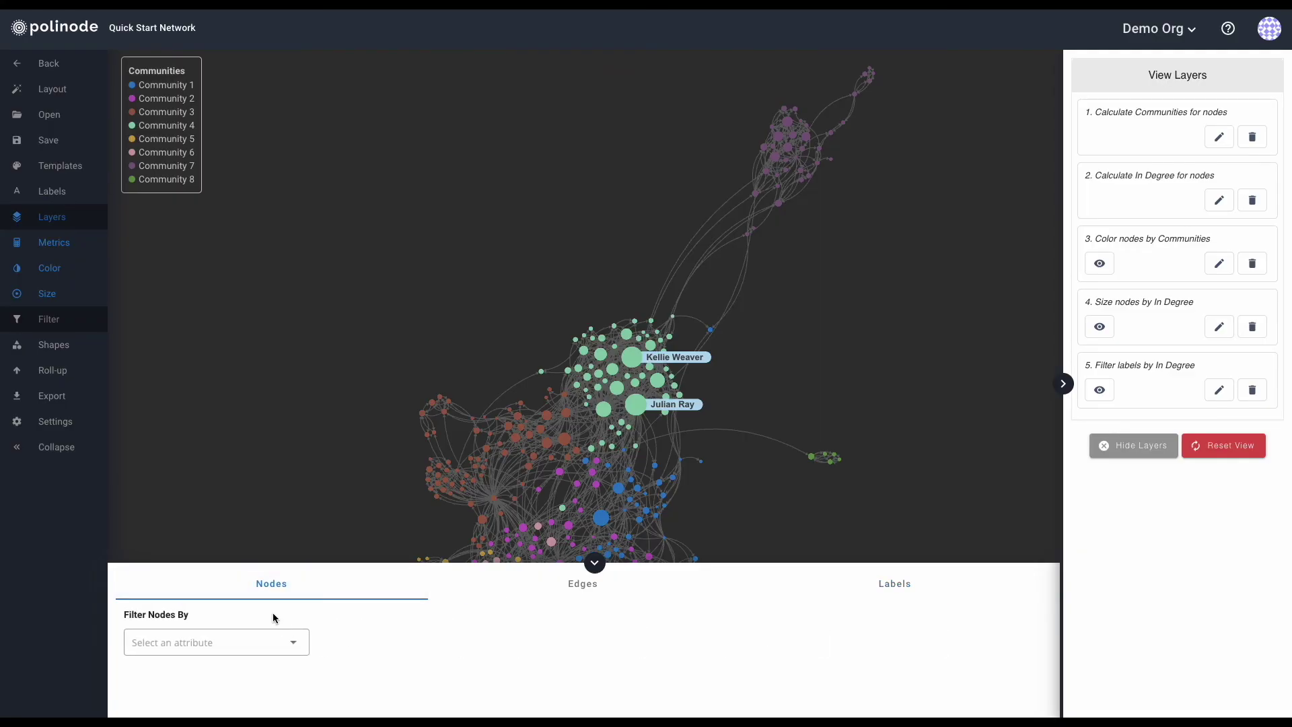
left_click(250, 645)
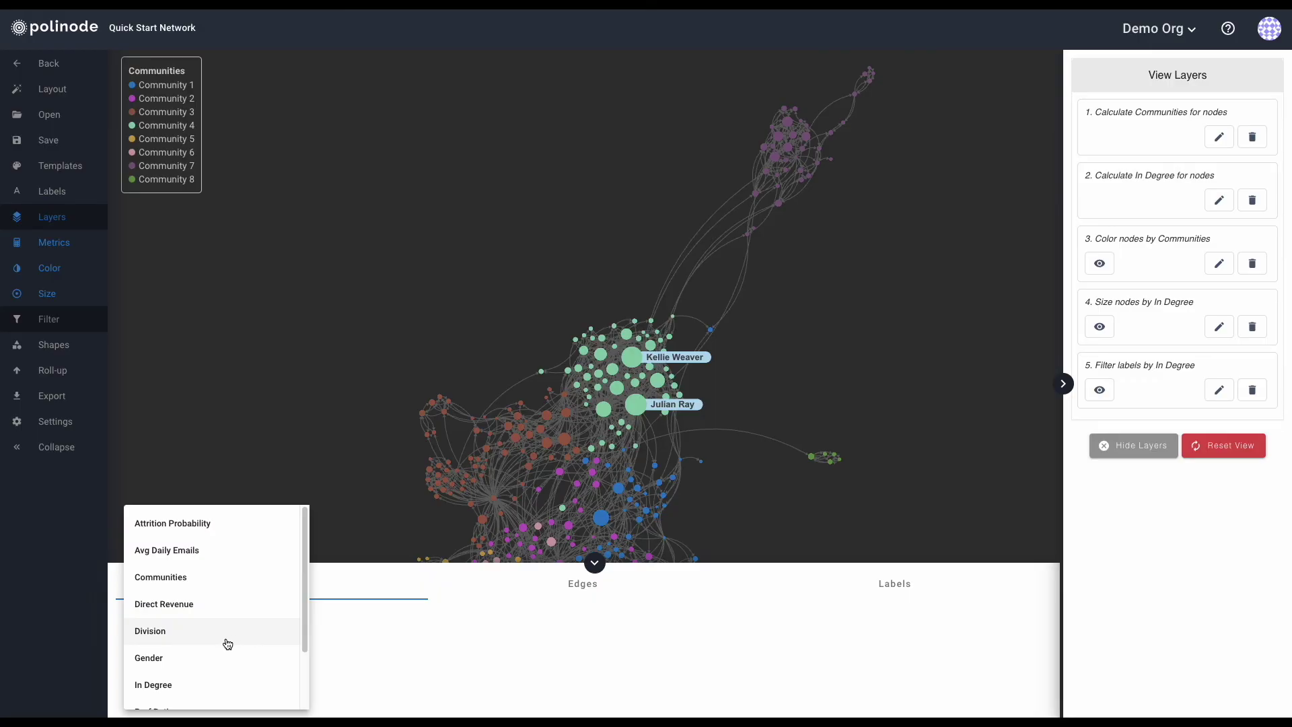
left_click(198, 606)
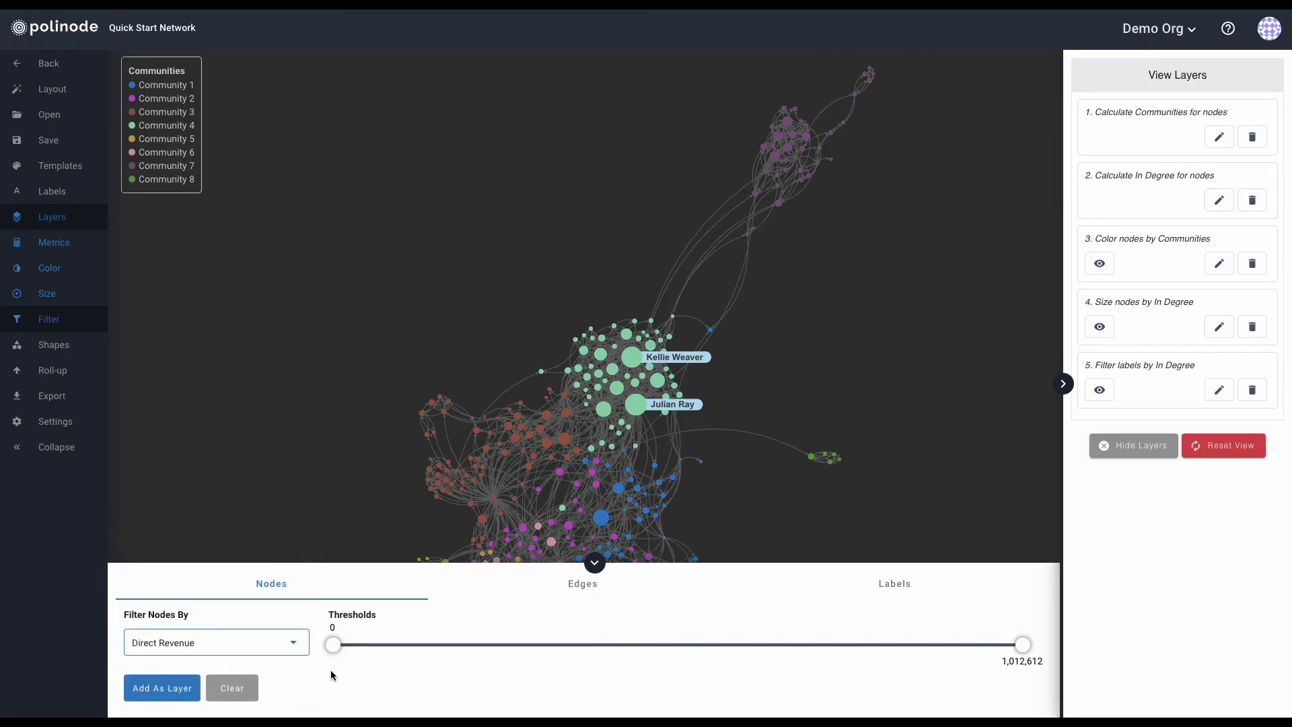
mouse_move(331, 651)
left_mouse_down()
mouse_move(672, 660)
mouse_move(323, 666)
left_mouse_up()
left_click(233, 687)
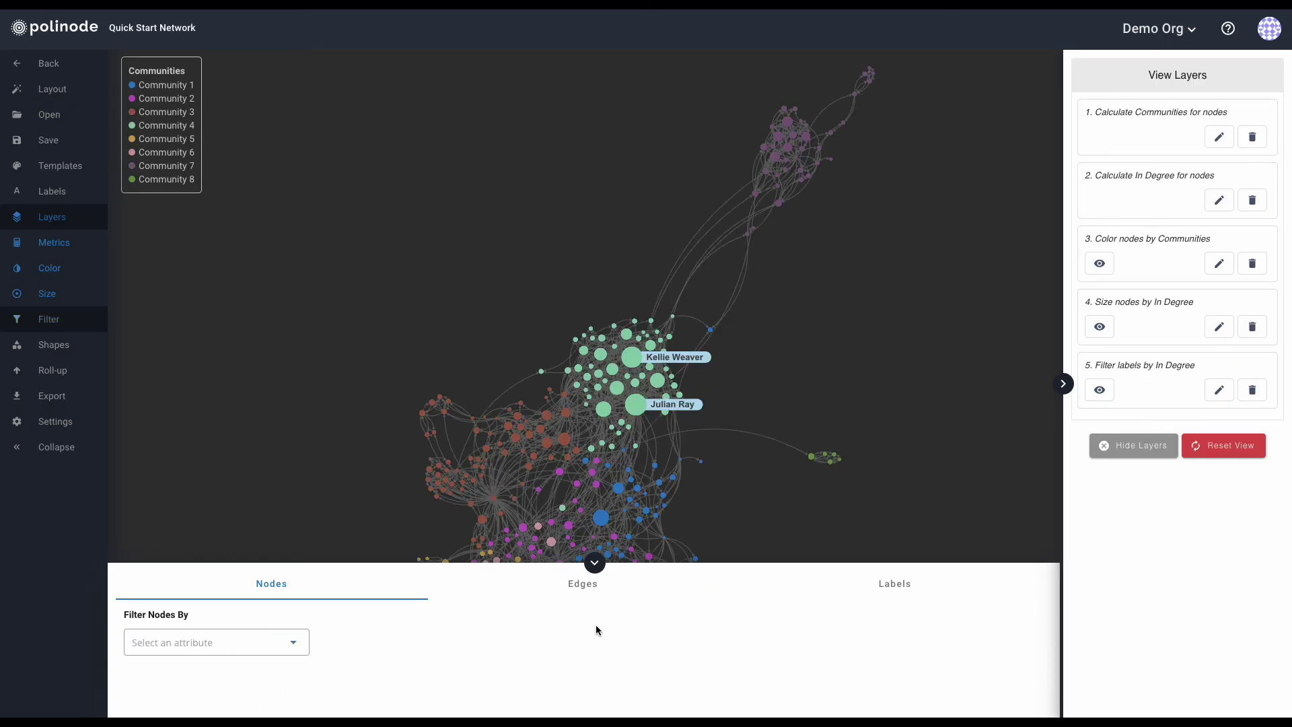
left_click(594, 564)
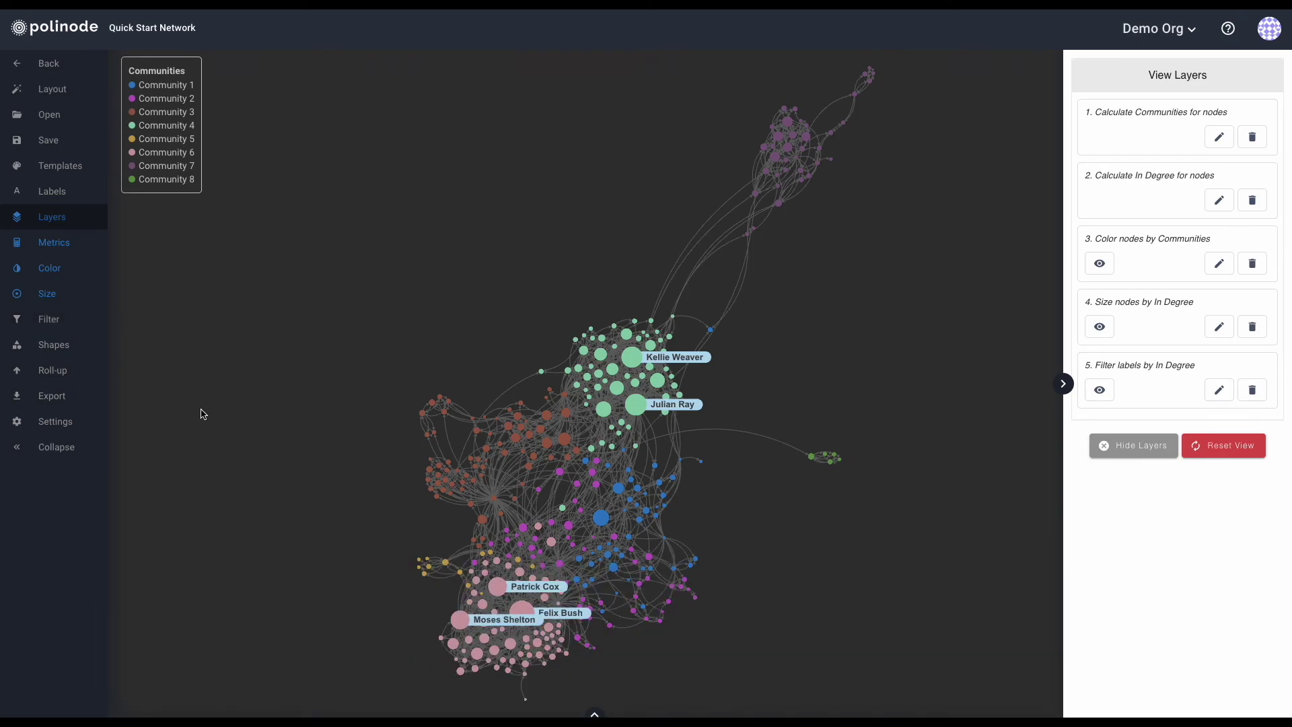
- Save the current five-layer view as 'View A: Sized by In Degree and Colored by Community'
left_click(64, 147)
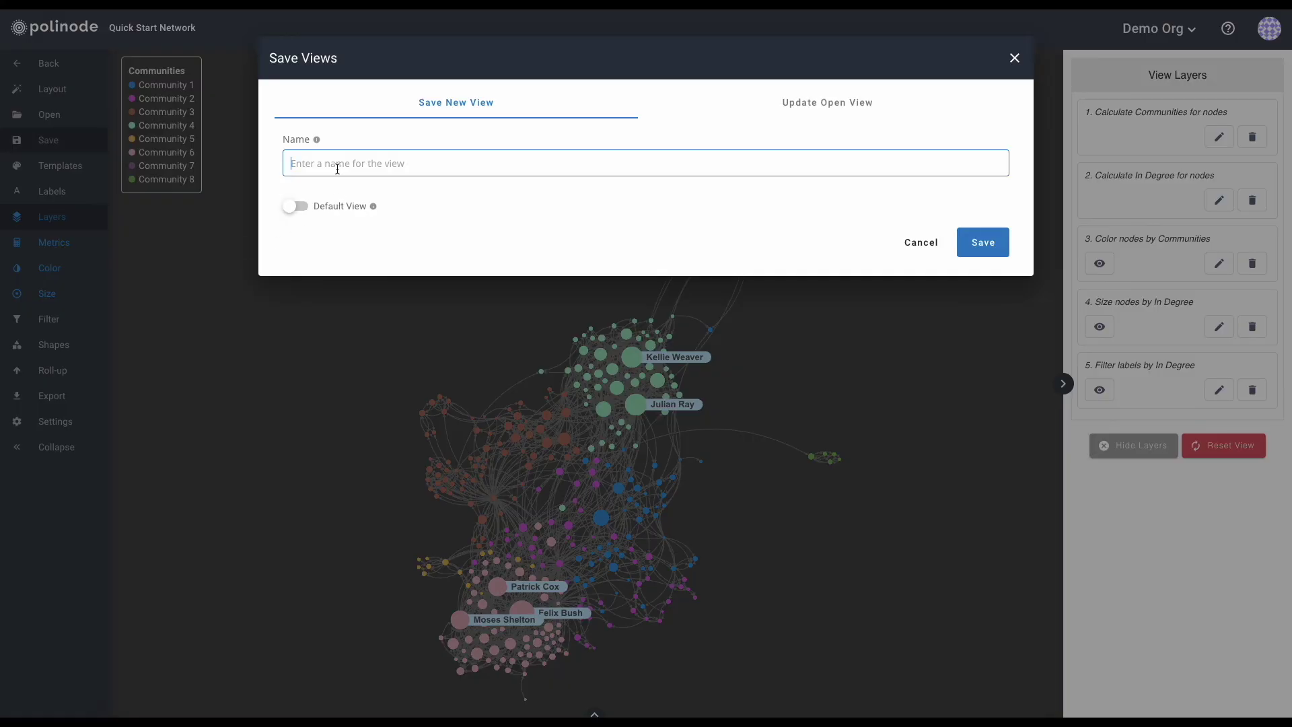
type("View A: Sized by In Degree and Colored by Community")
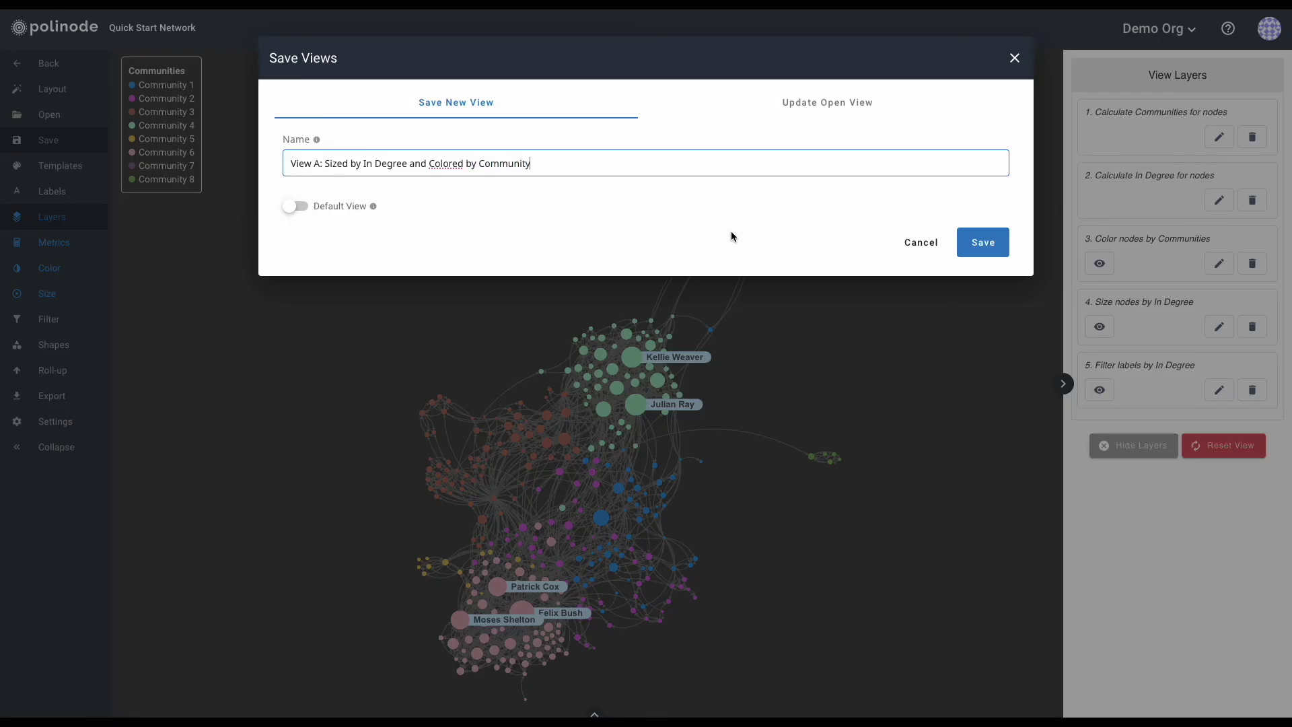
left_click(983, 242)
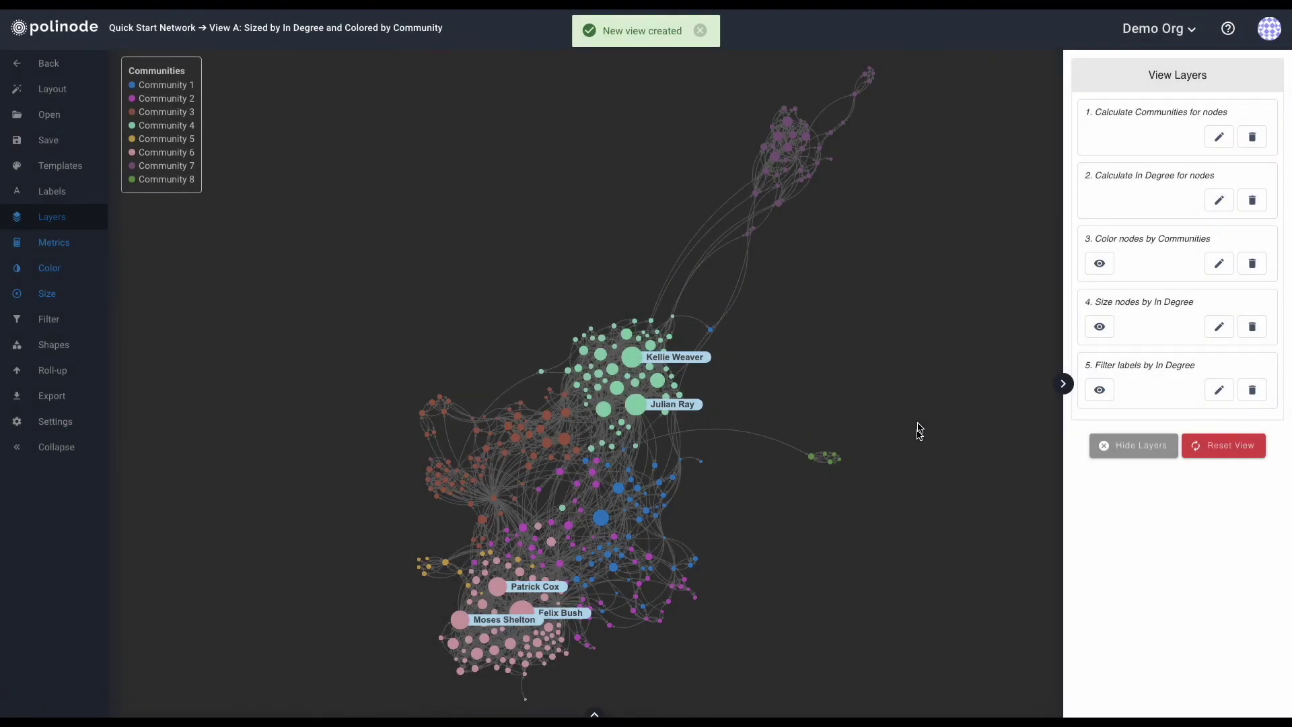
- Go back to the Networks list and open, then dismiss, the Quick Start Network card's options menu
left_click(18, 65)
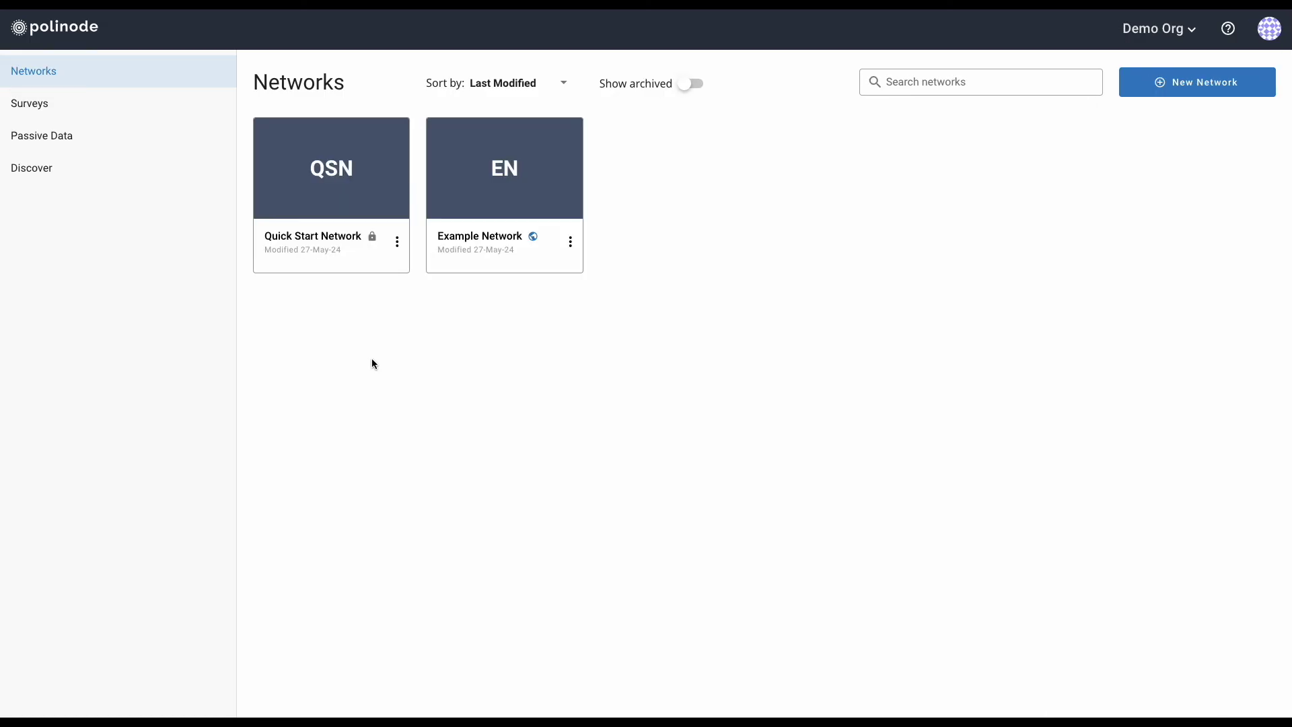
mouse_move(316, 185)
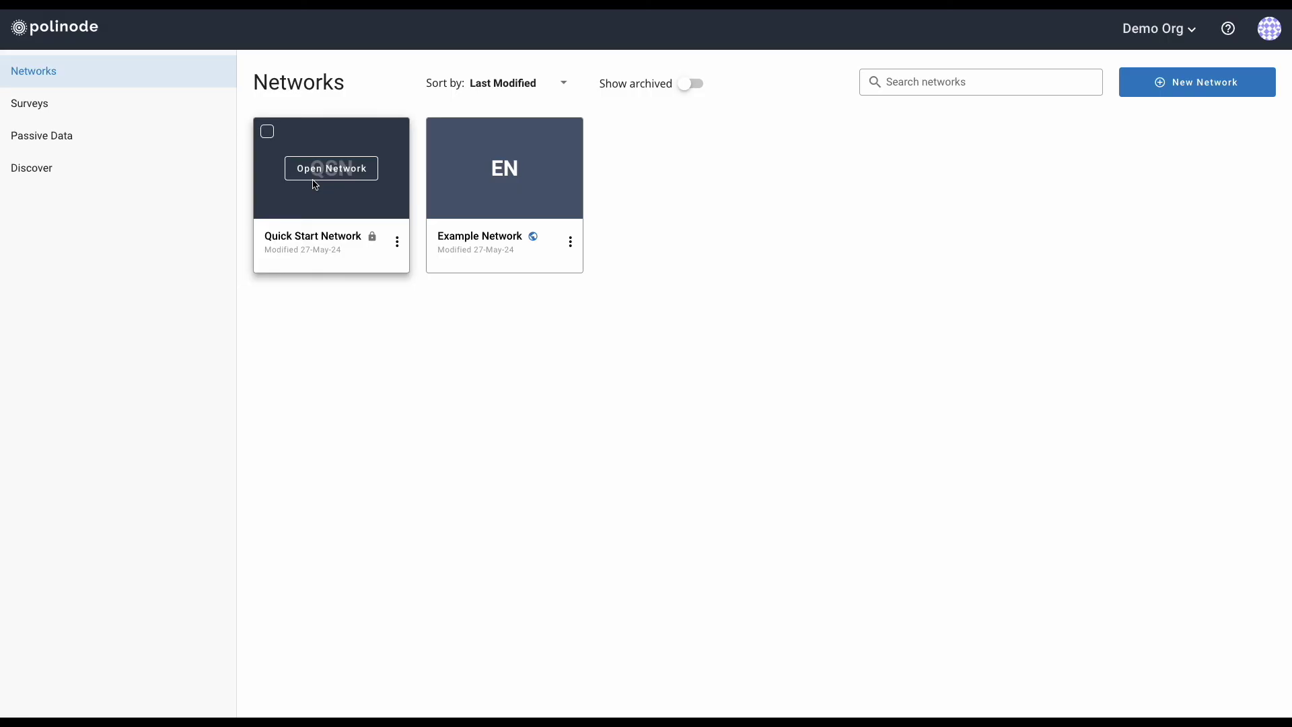
left_click(397, 243)
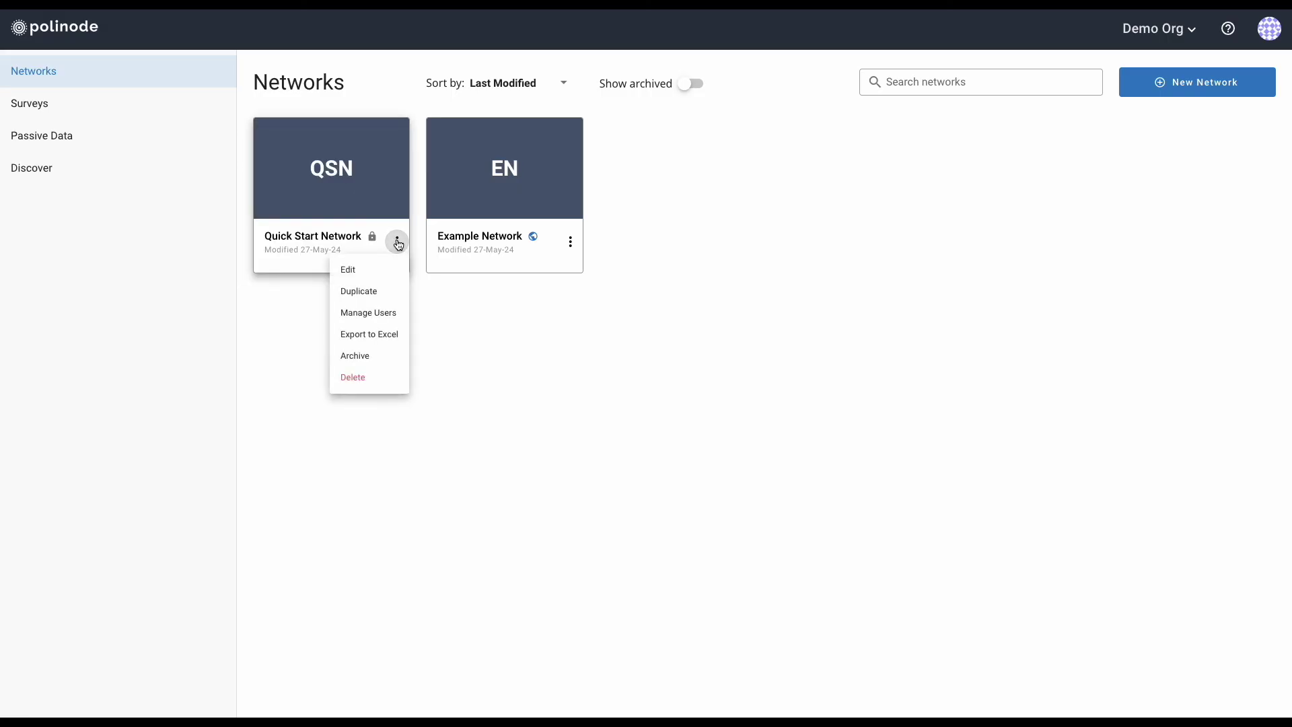
left_click(486, 328)
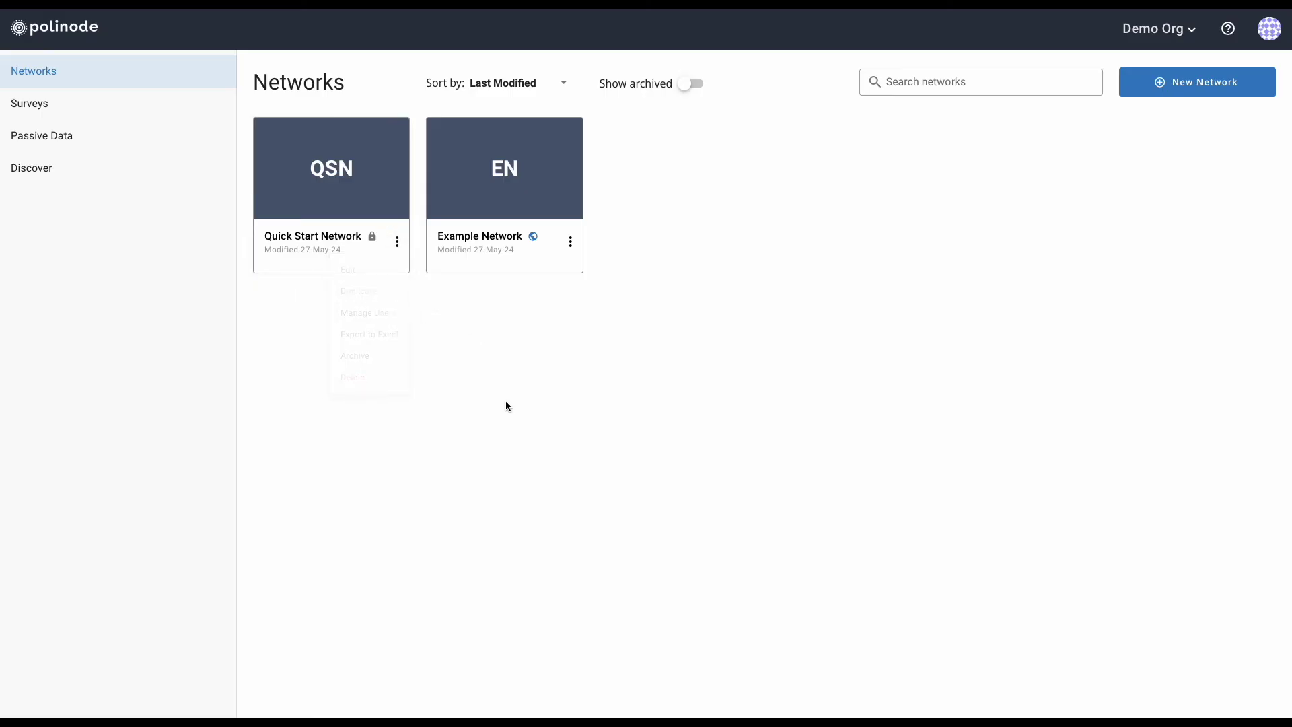